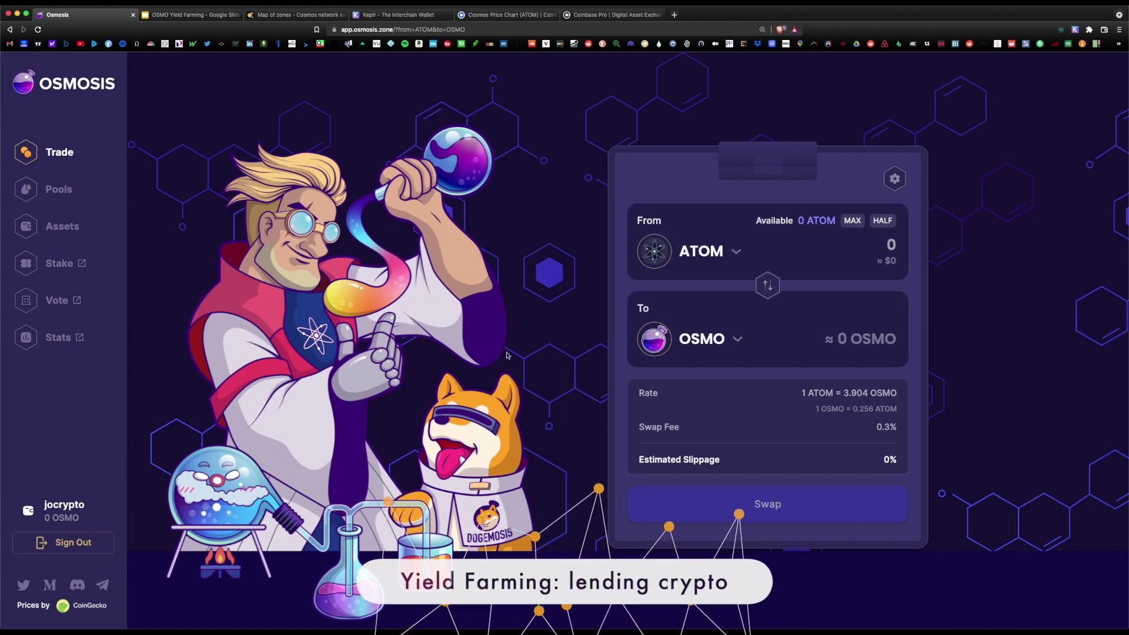
Go to the Pools page and highlight the $8.7 OSMO price.
click(47, 191)
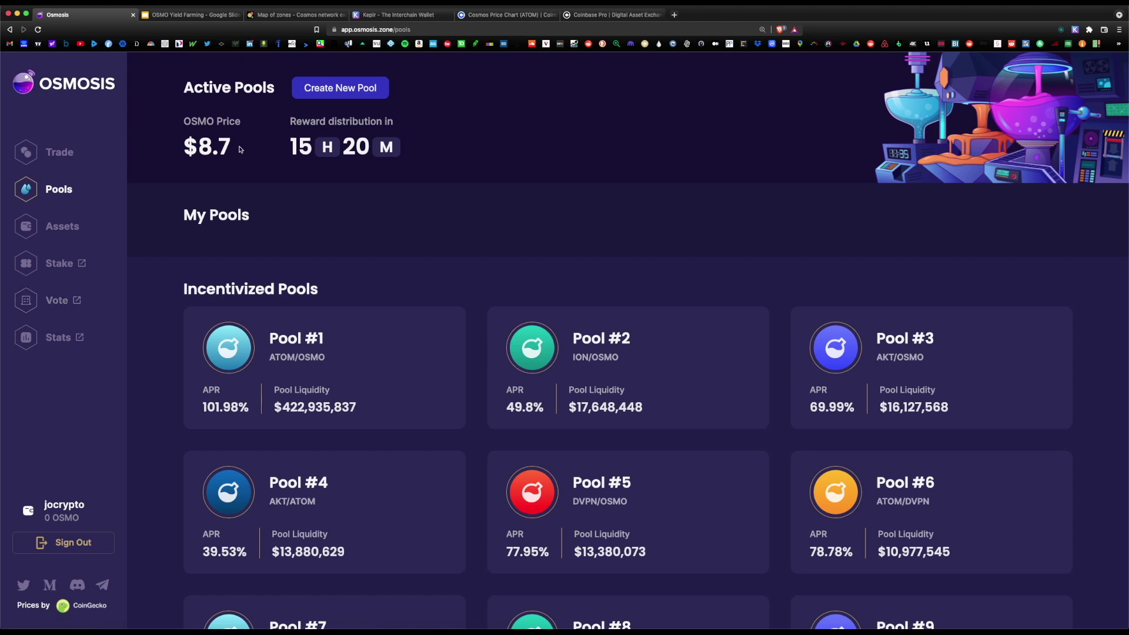
drag(241, 149, 183, 151)
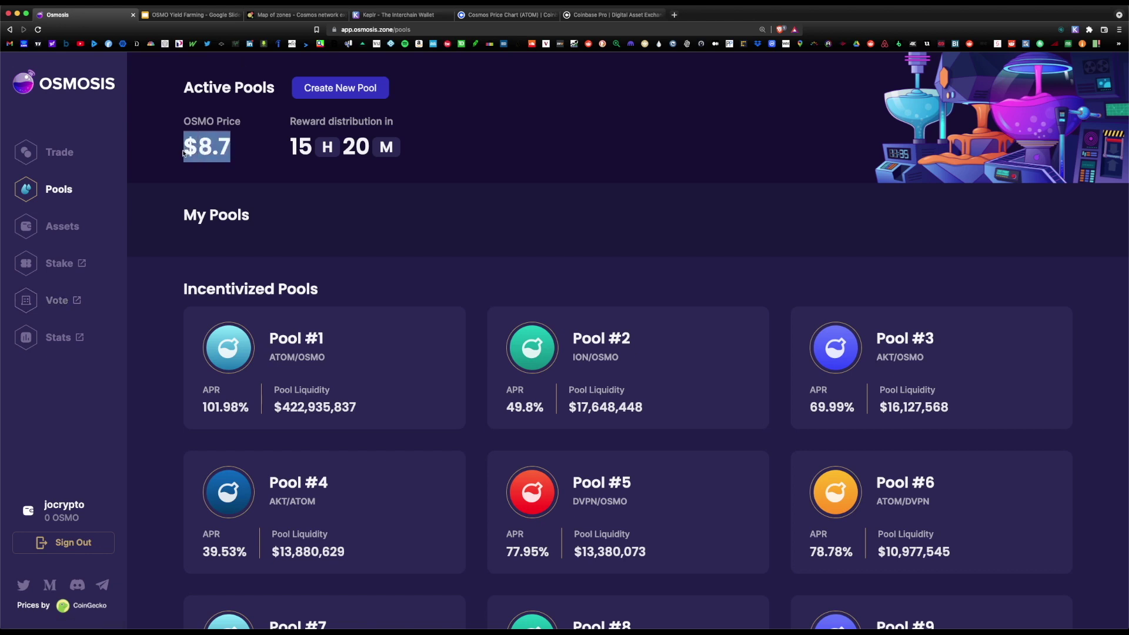
click(235, 156)
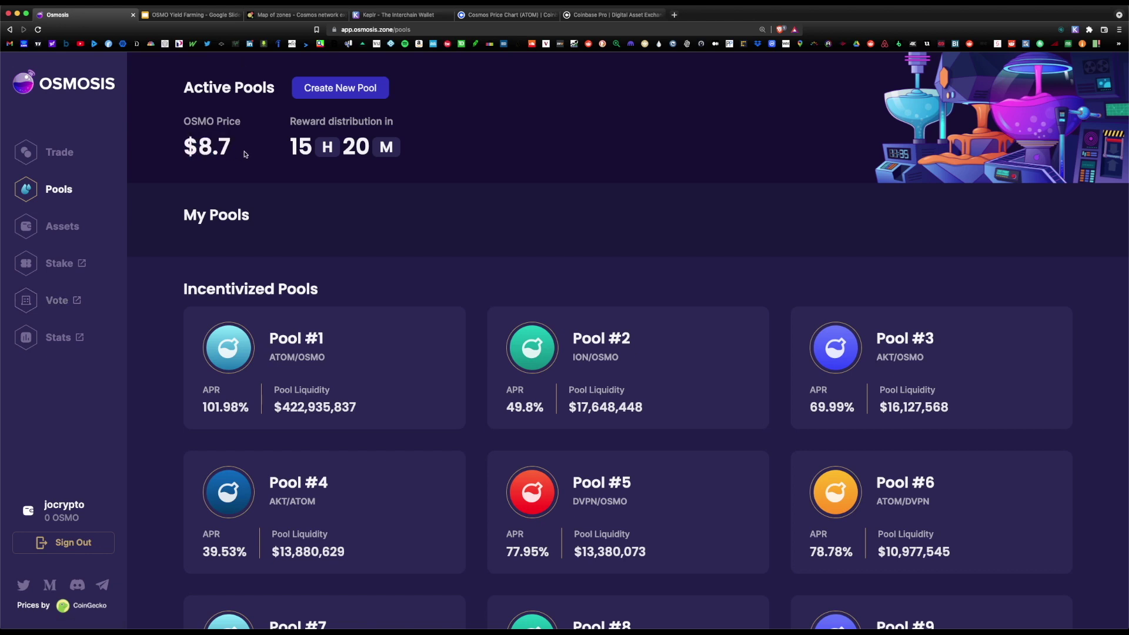
Check Map of Zones showing Osmosis leading with 2,064,949 IBC transfers, then return to Pools.
click(313, 16)
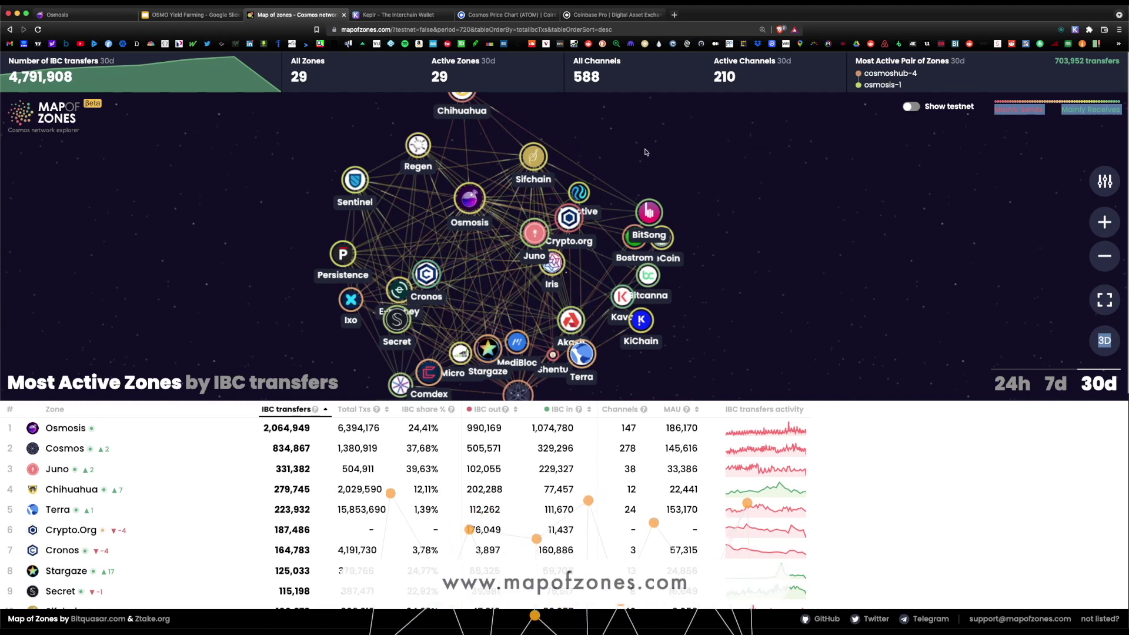
click(59, 15)
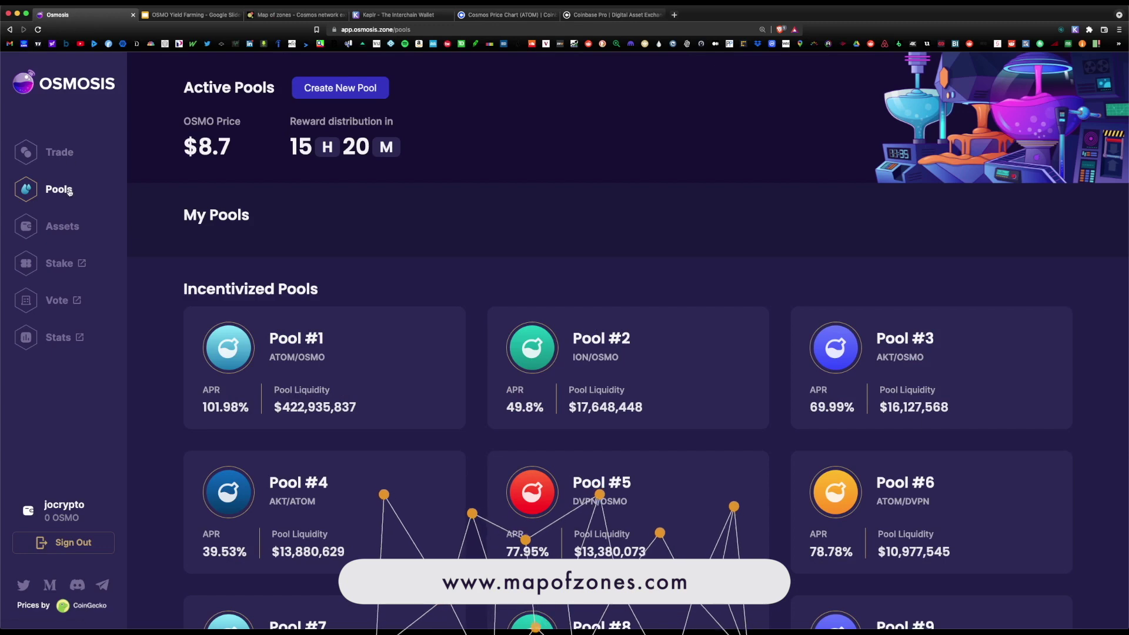
Scroll the incentivized pools down to Pool #15, then move through the slides to Keplr's homepage.
scroll(640, 209, down, 3)
scroll(640, 209, down, 3)
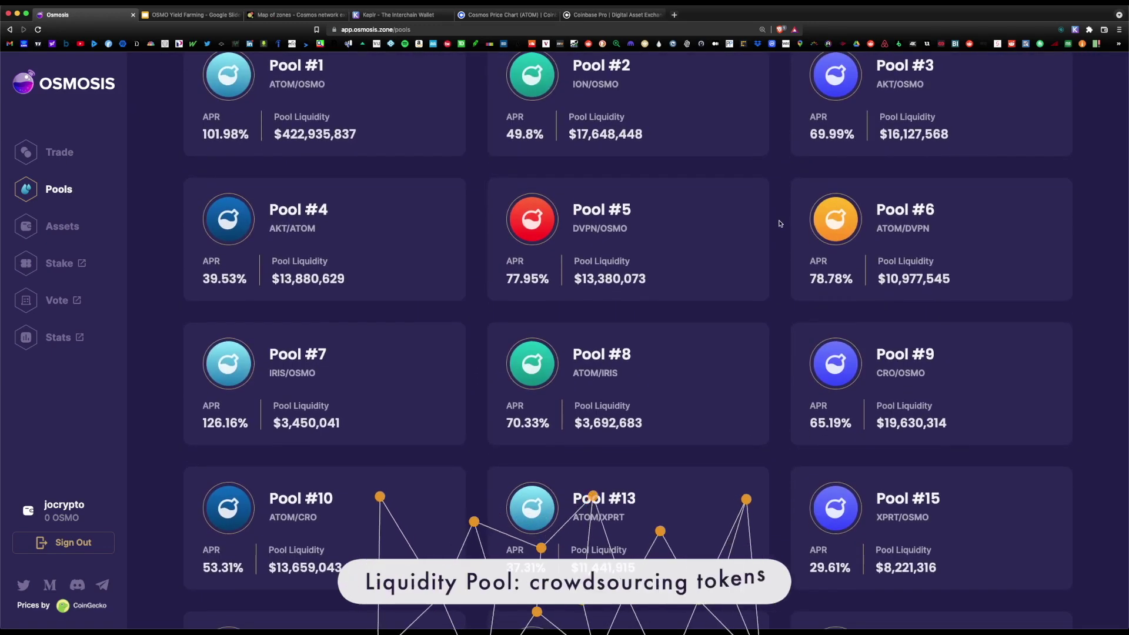
scroll(779, 223, down, 3)
key(ctrl+Tab)
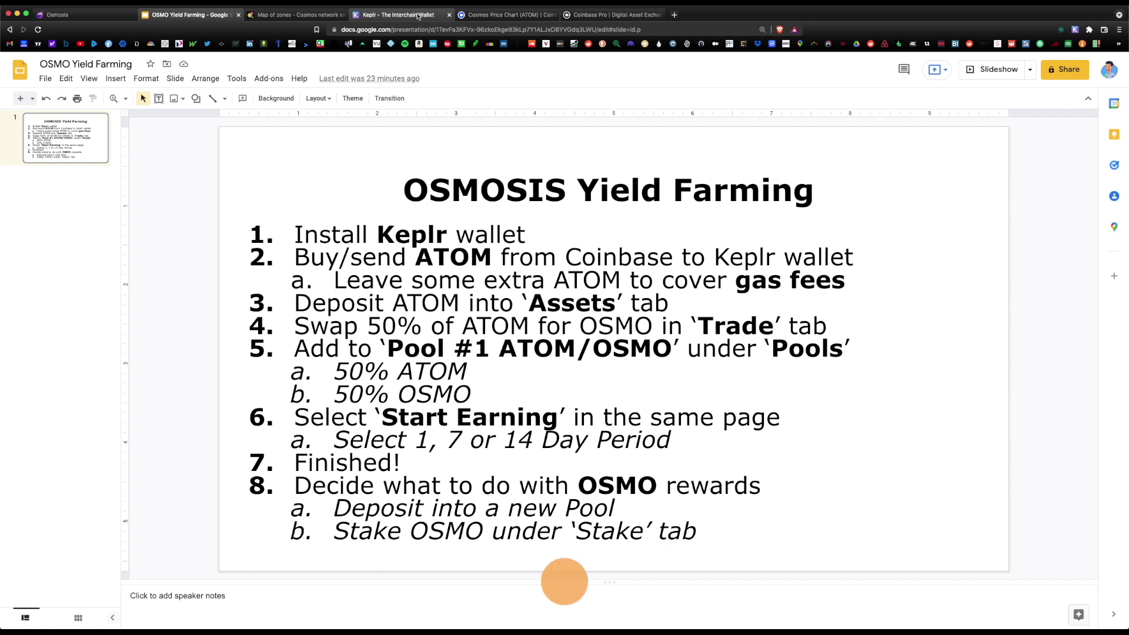
click(415, 14)
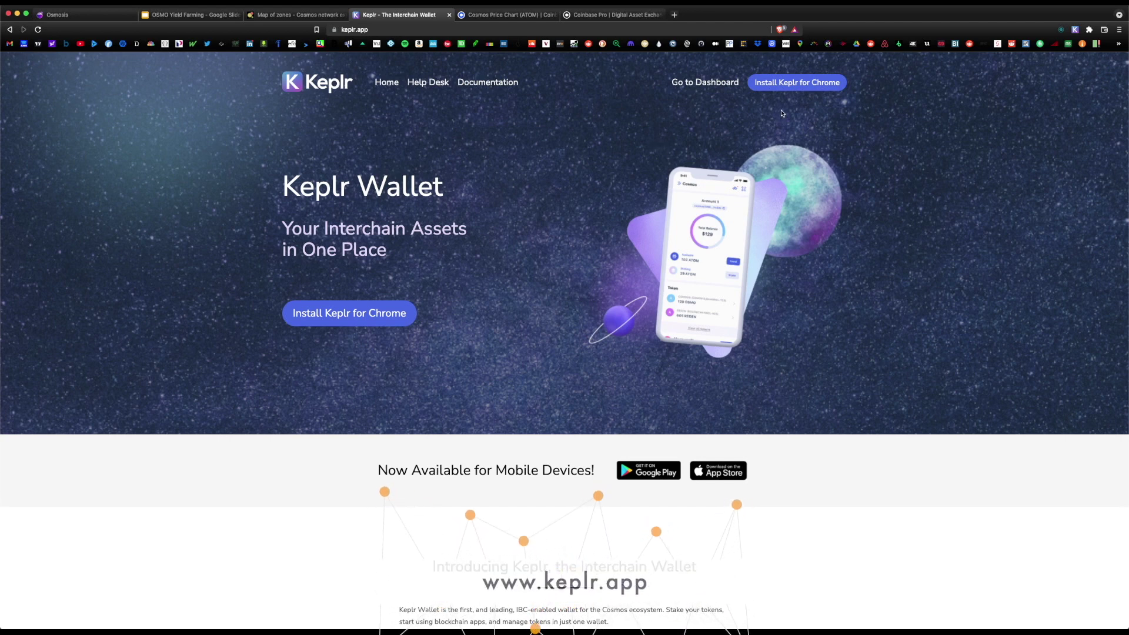
View Keplr's Chrome store page and the wallet's $682 Cosmos balance and chain list, then return to the slides.
click(794, 83)
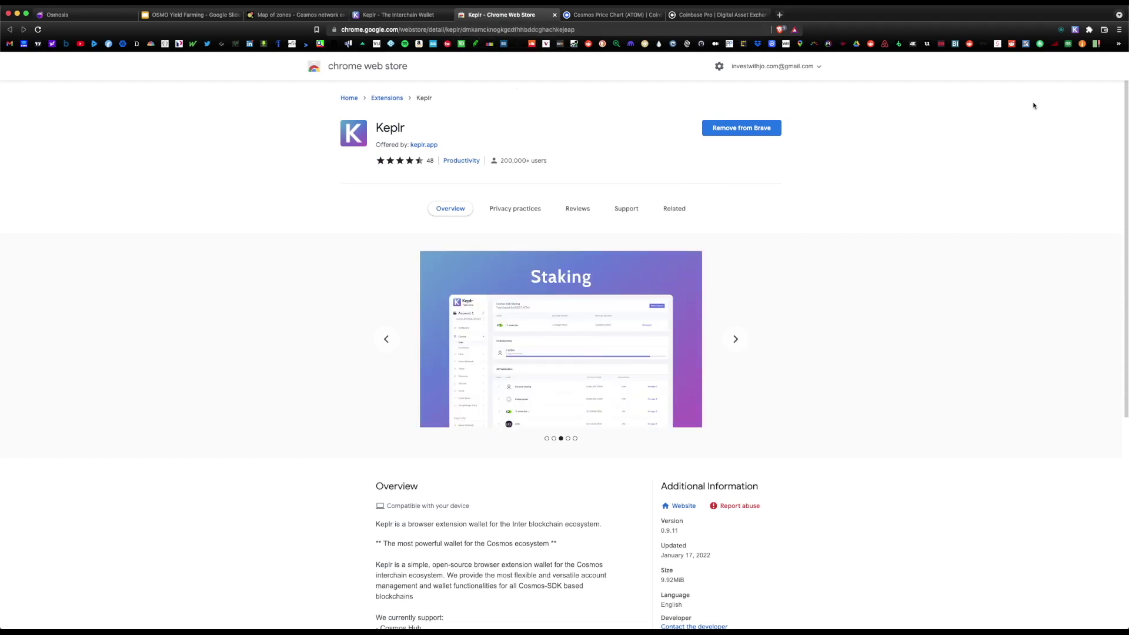
click(1075, 30)
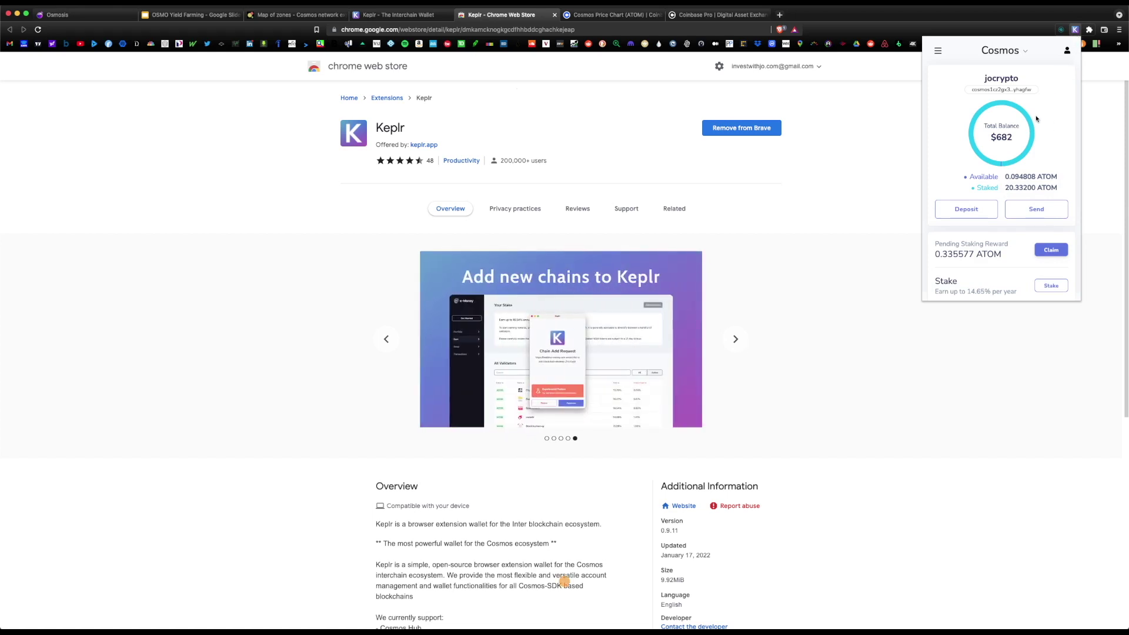
click(1026, 52)
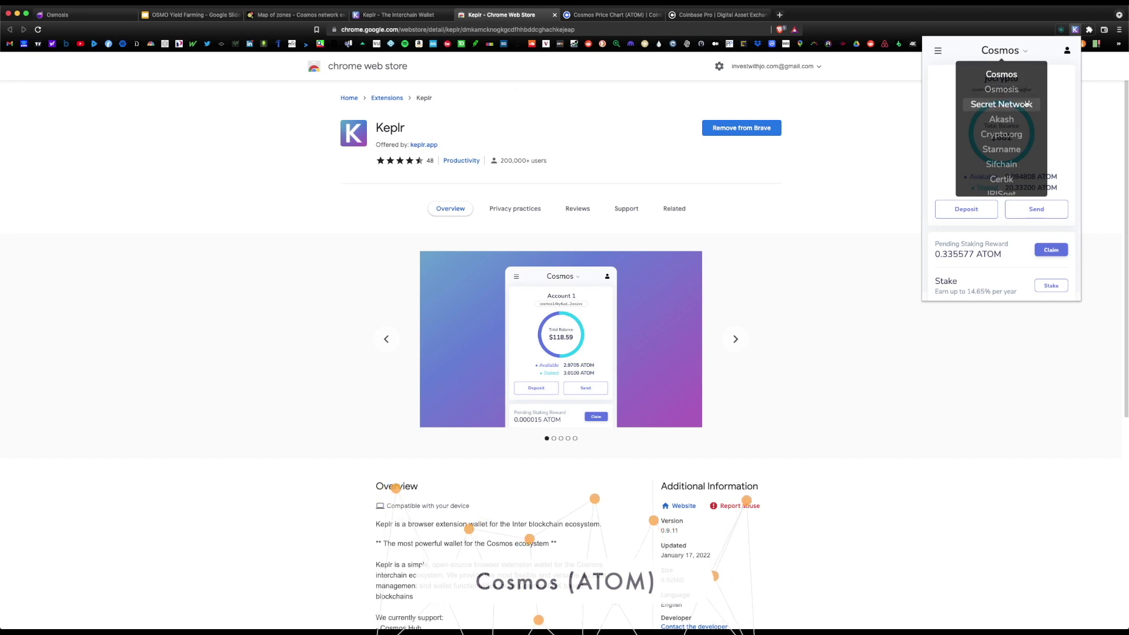
scroll(1026, 106, down, 1)
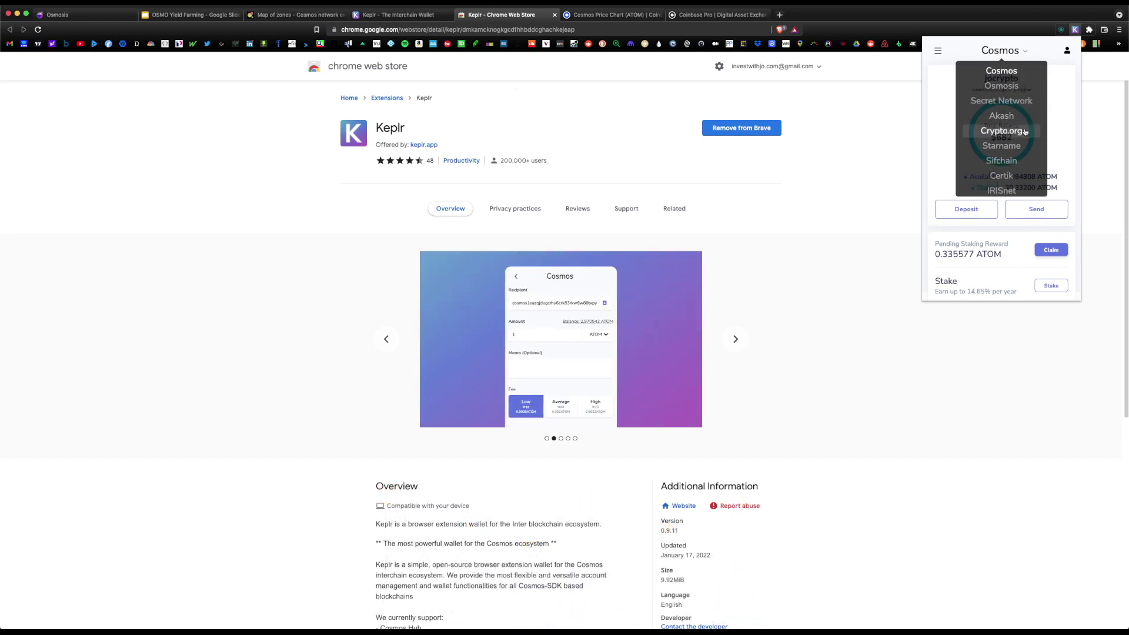
scroll(1017, 87, down, 3)
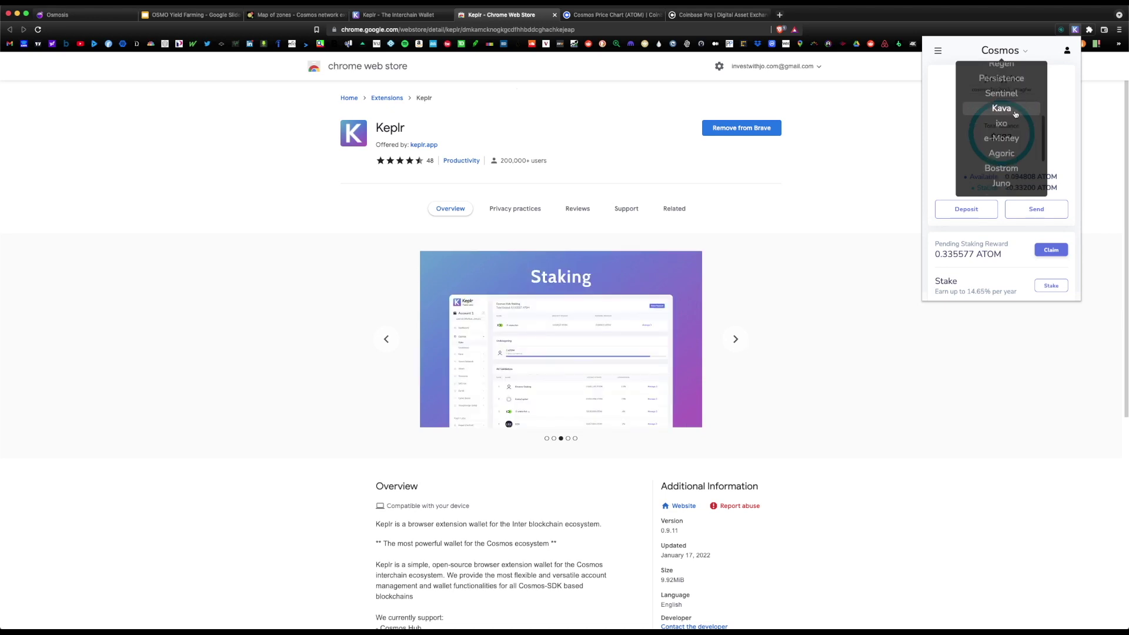
click(1045, 45)
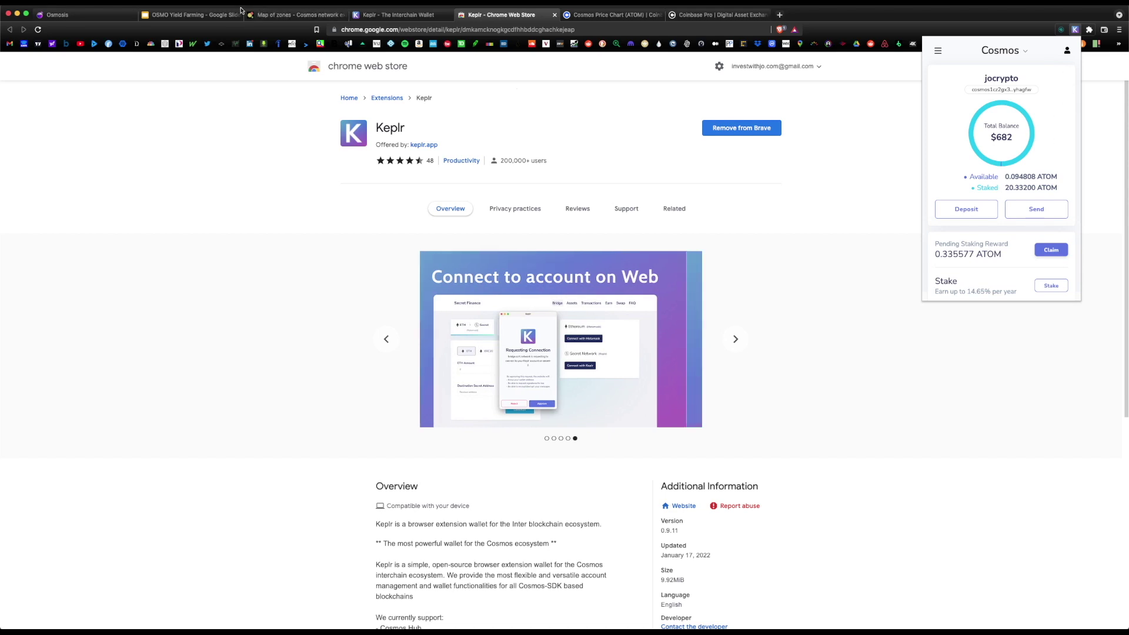
click(188, 14)
Highlight plan step 2 about sending ATOM, then start a withdrawal from the Coinbase Pro Cosmos portfolio.
drag(297, 257, 857, 259)
click(844, 157)
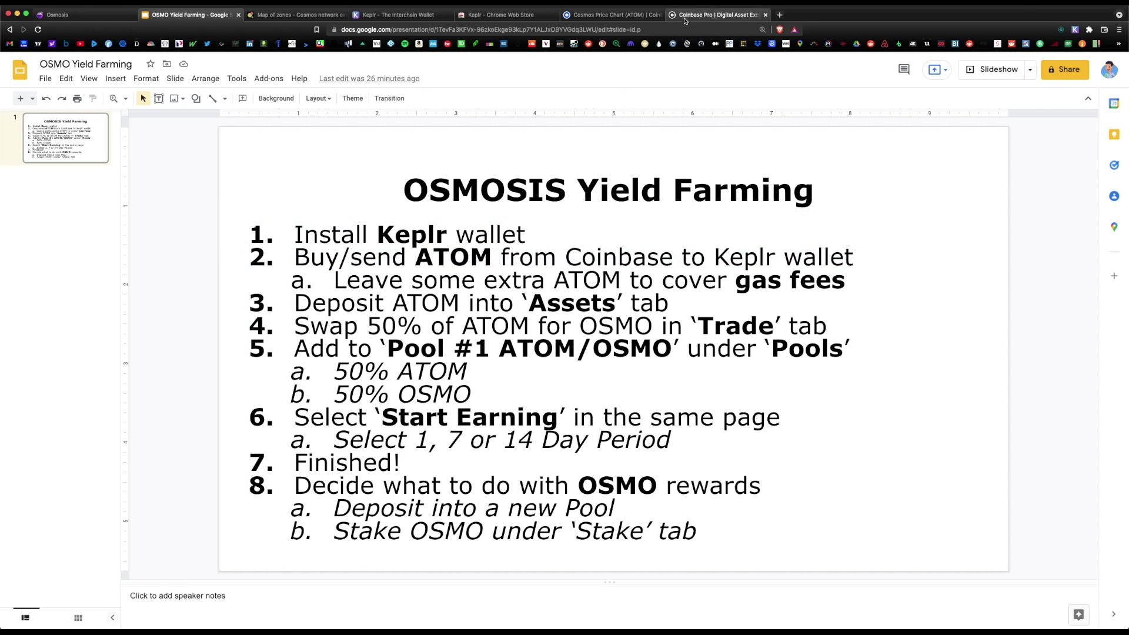
click(735, 17)
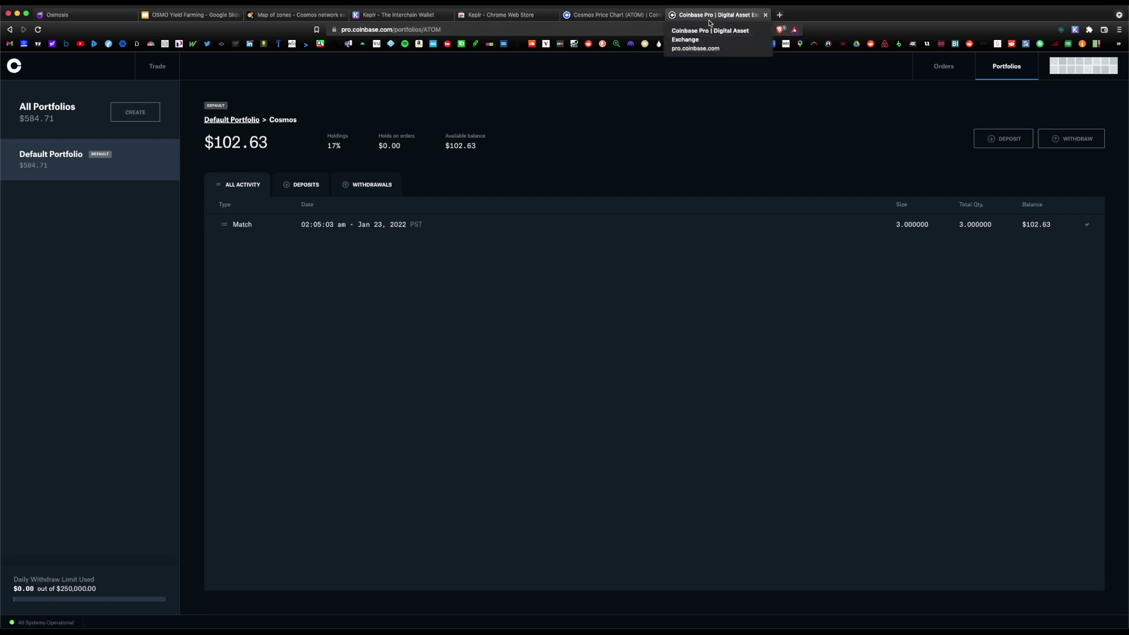
click(1068, 139)
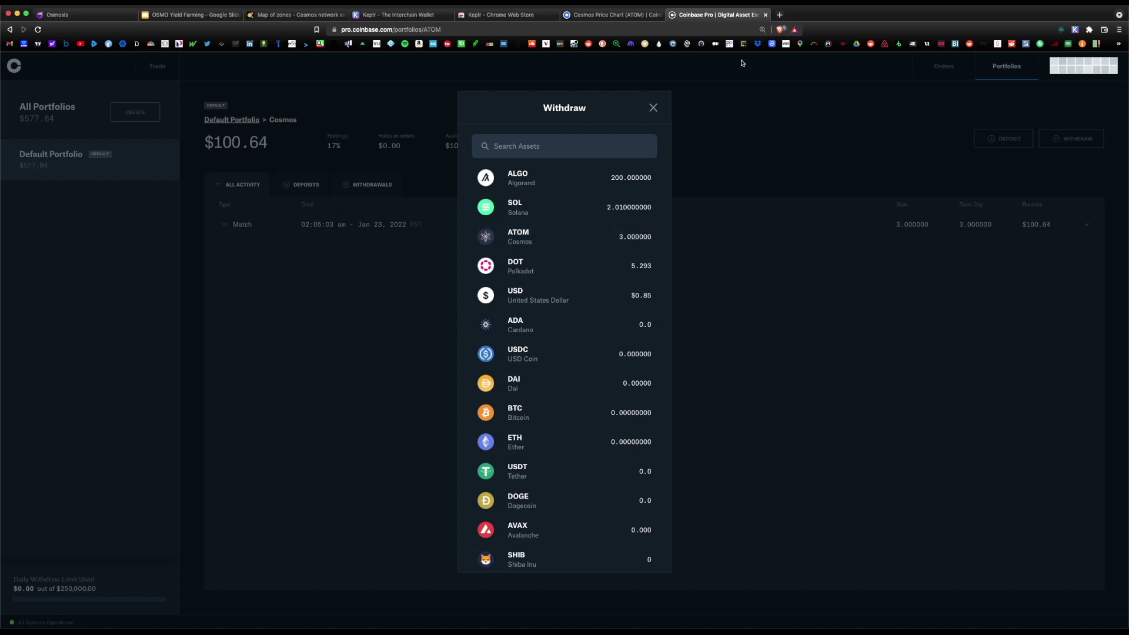
click(622, 16)
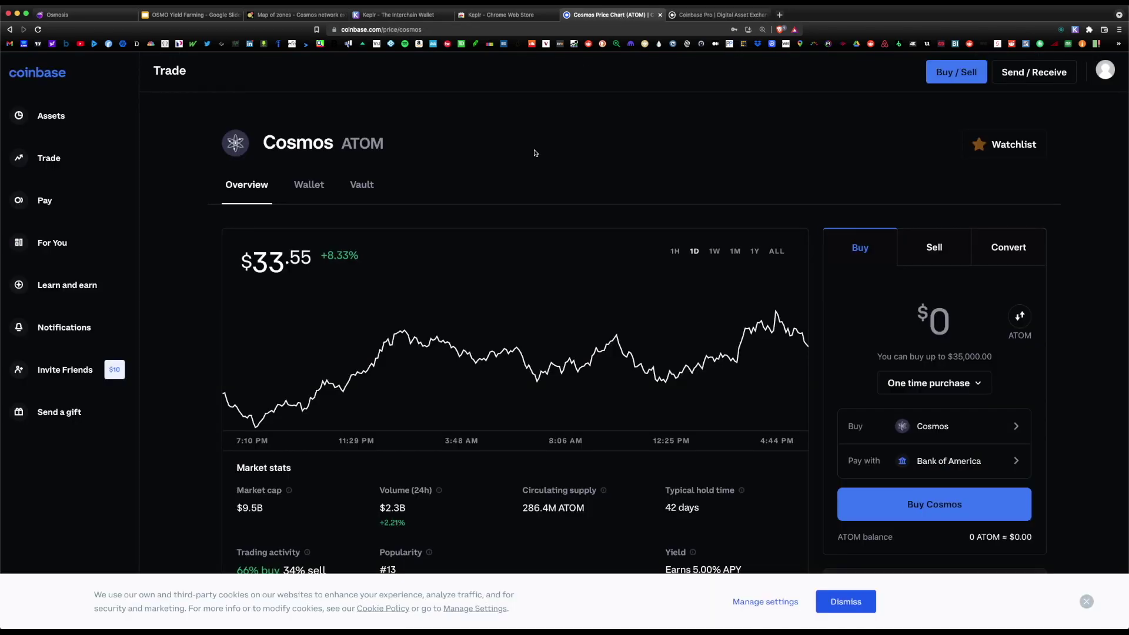
click(1033, 75)
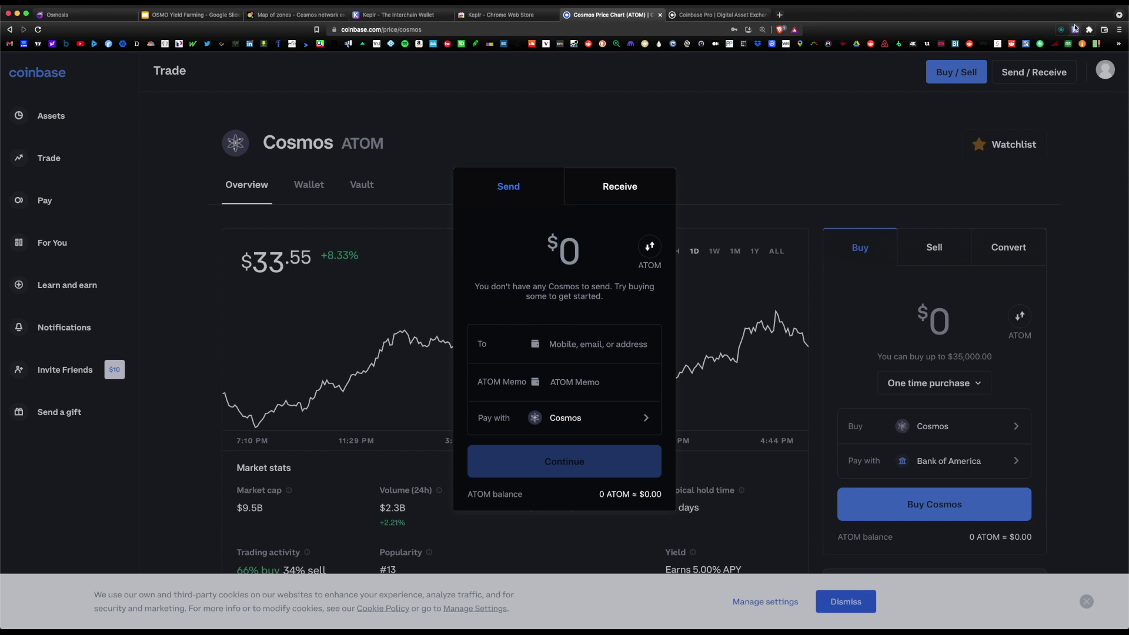
key(Escape)
Choose ATOM and withdraw it to an external crypto address.
click(727, 13)
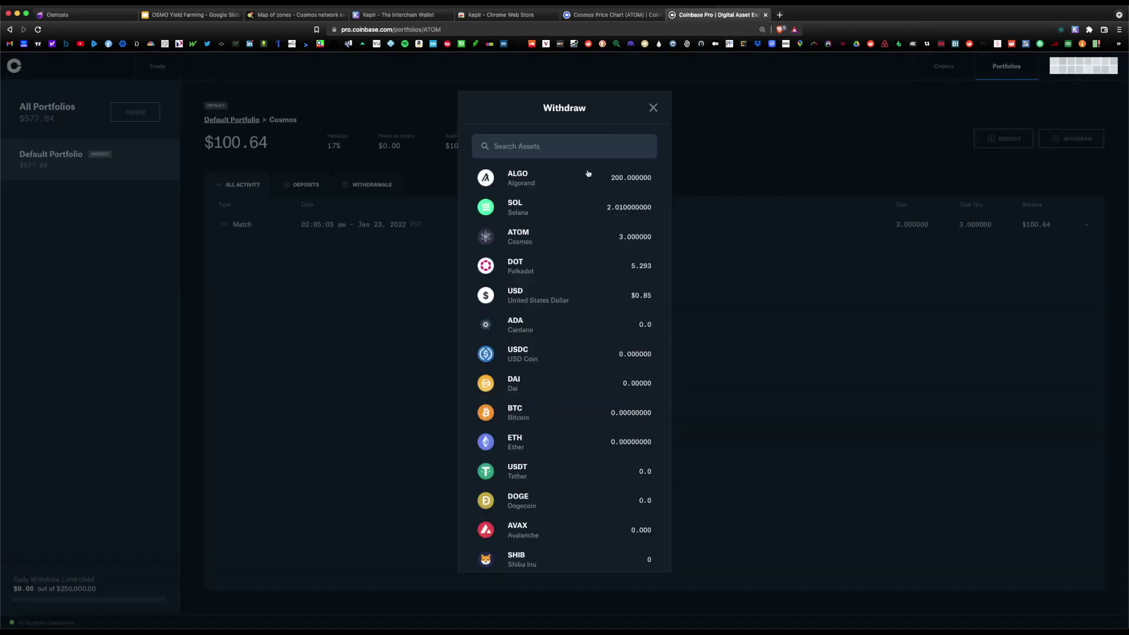
click(560, 244)
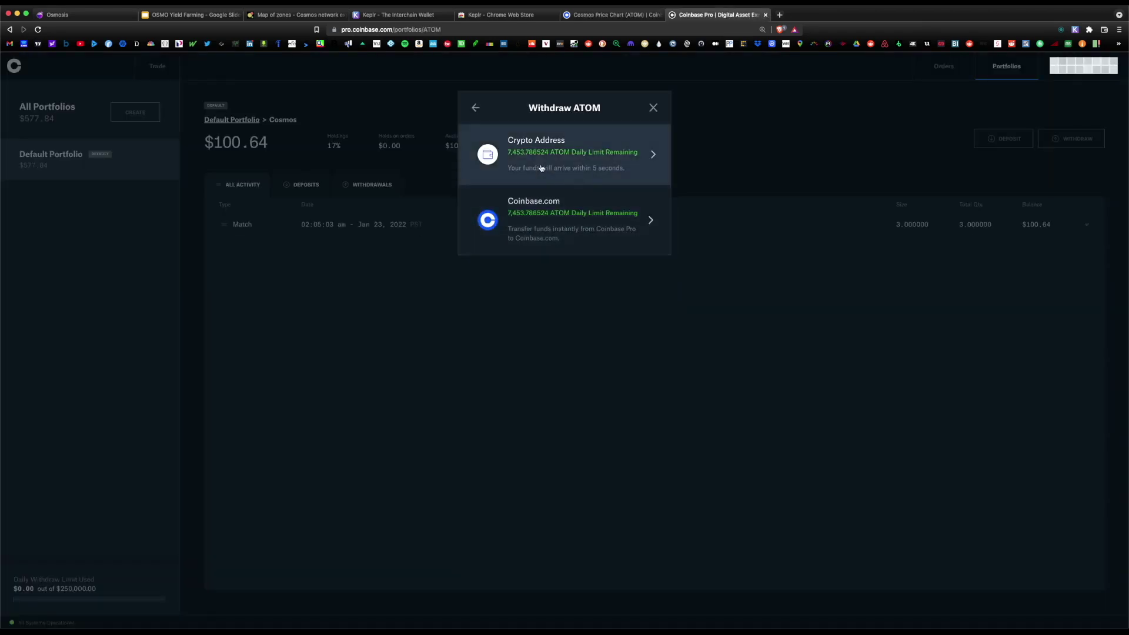
click(615, 164)
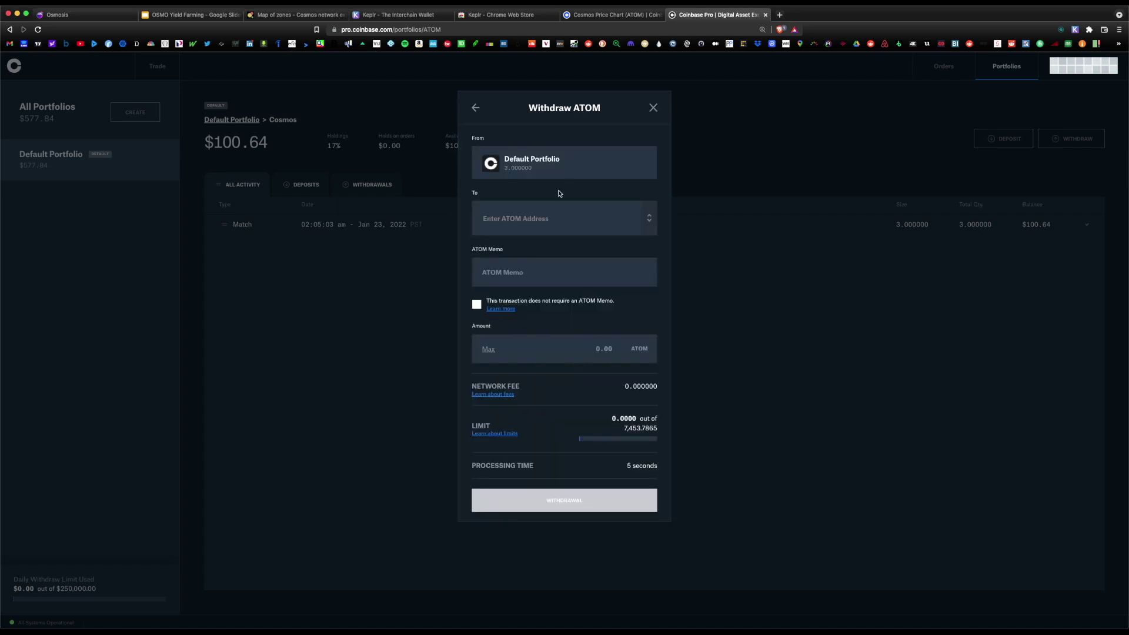
click(535, 220)
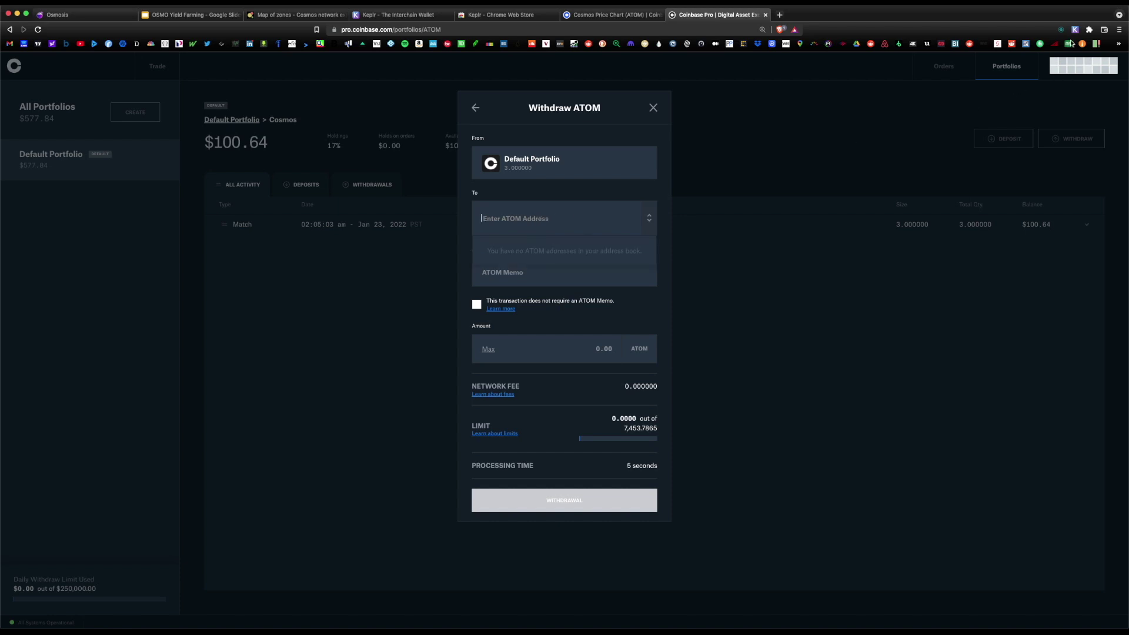
Paste the Keplr wallet's Cosmos address as the recipient and mark no memo required.
click(1073, 31)
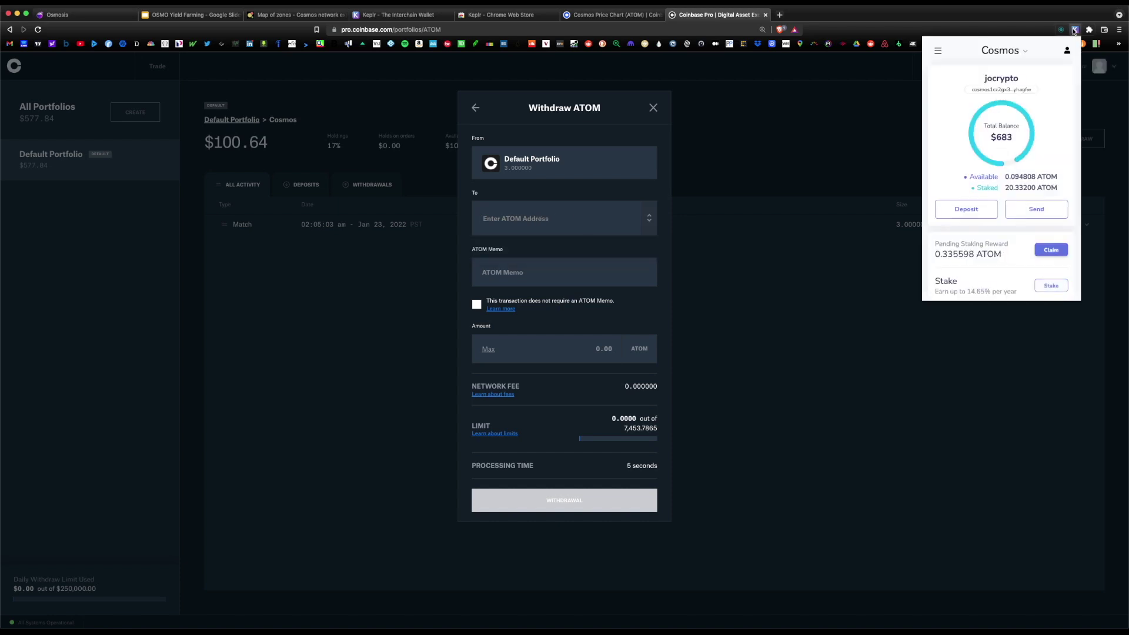
click(1025, 51)
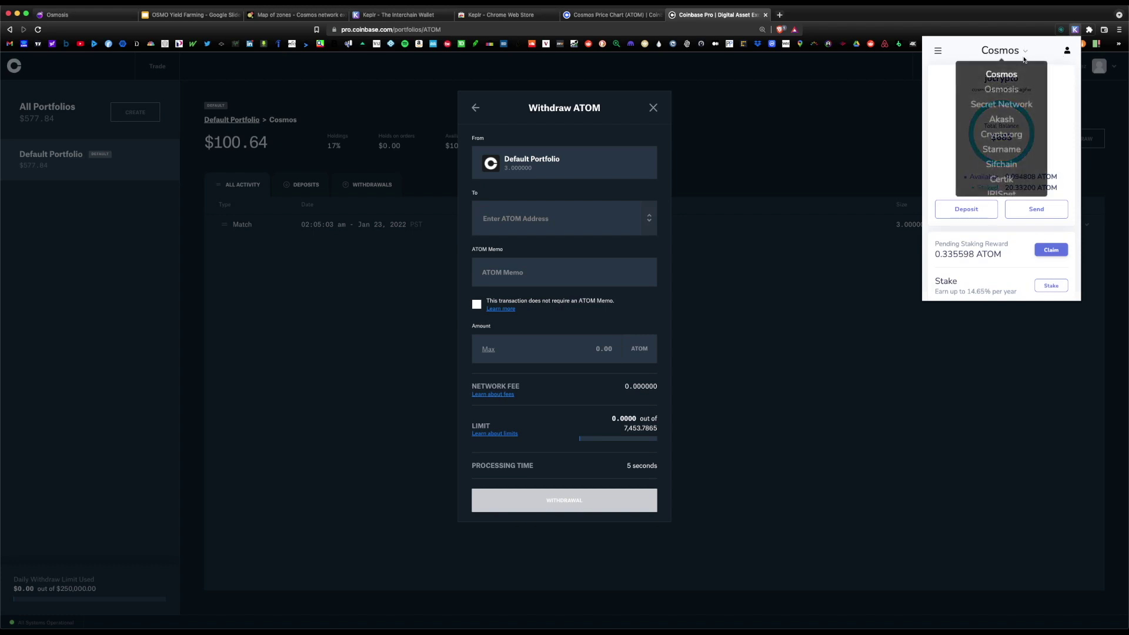
click(1007, 89)
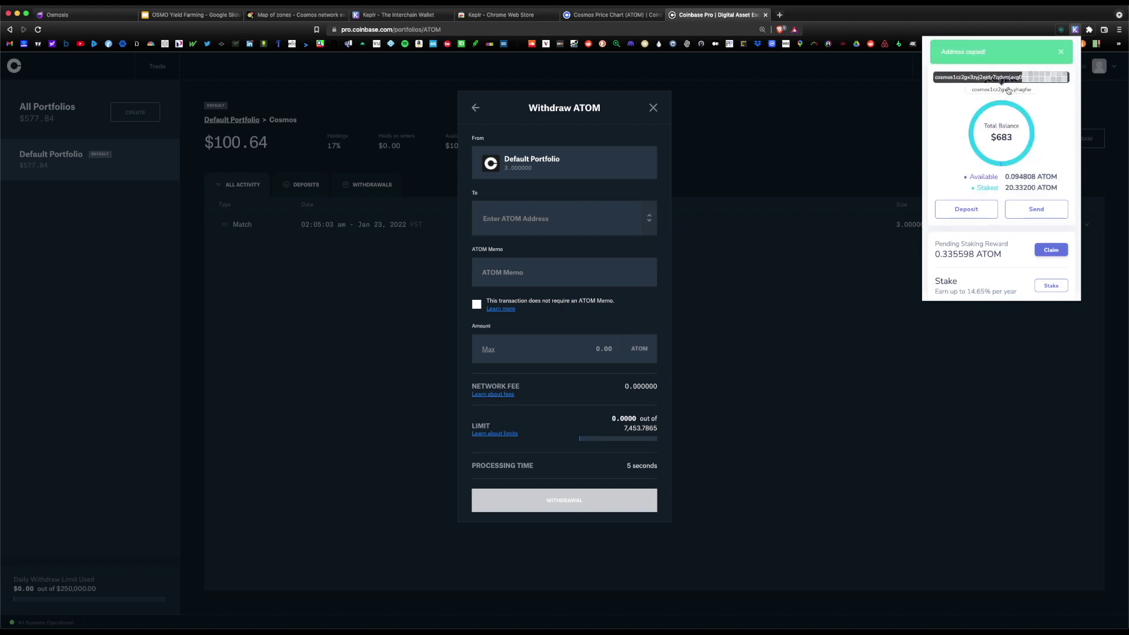
click(519, 219)
right_click(518, 219)
click(530, 275)
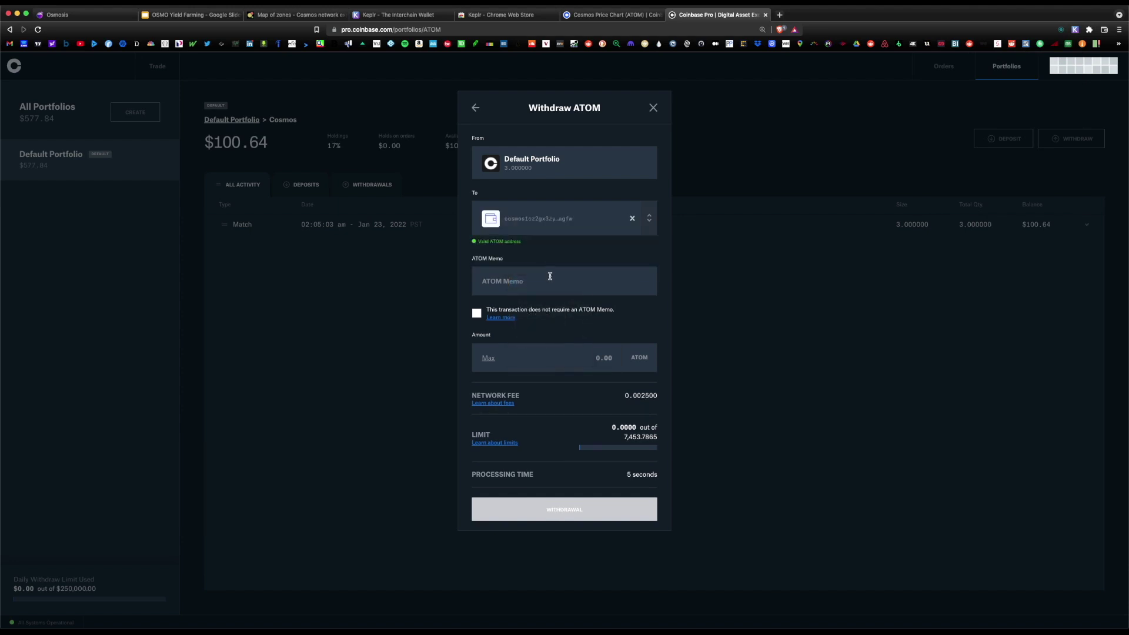
click(476, 315)
Withdraw the maximum 2.9975 ATOM and confirm Keplr shows 3.092308 ATOM available.
click(488, 359)
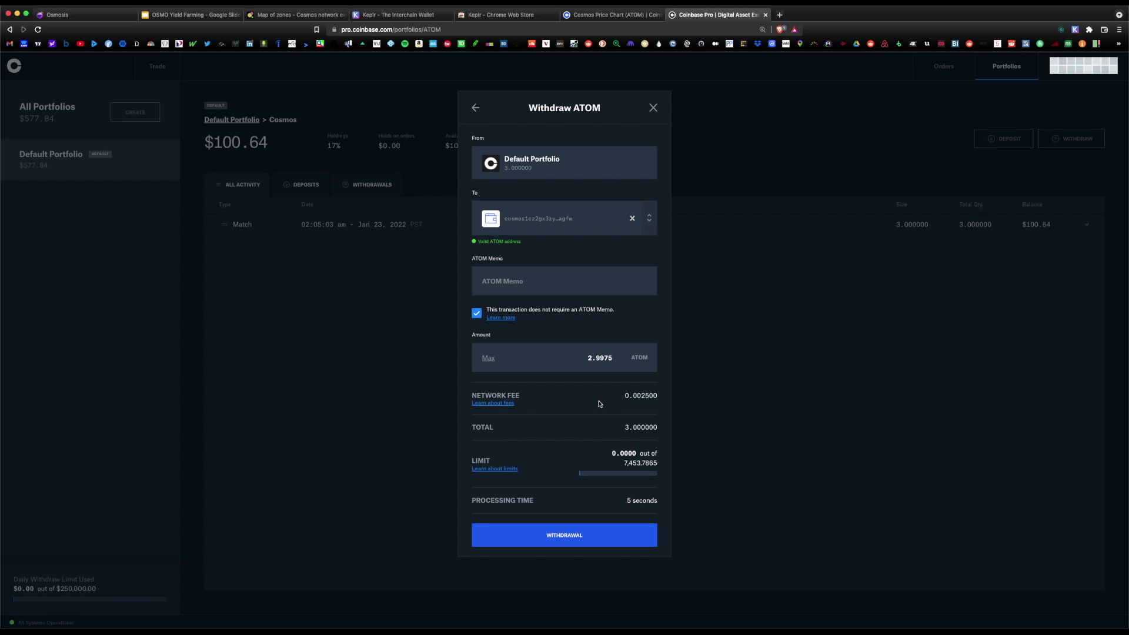
click(575, 536)
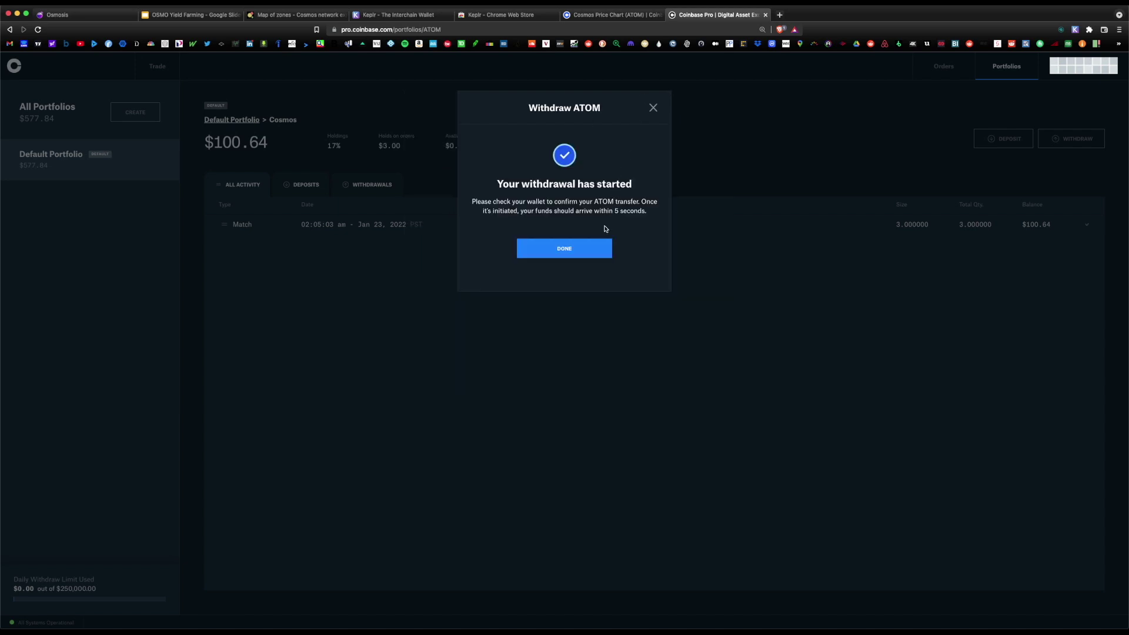
click(600, 248)
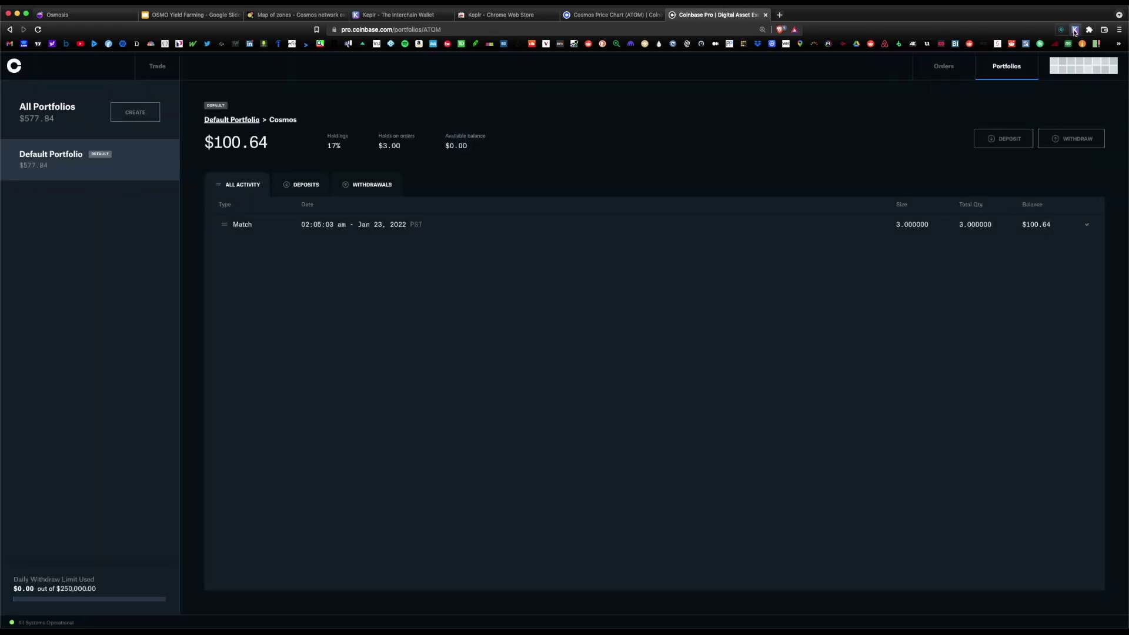
click(1075, 30)
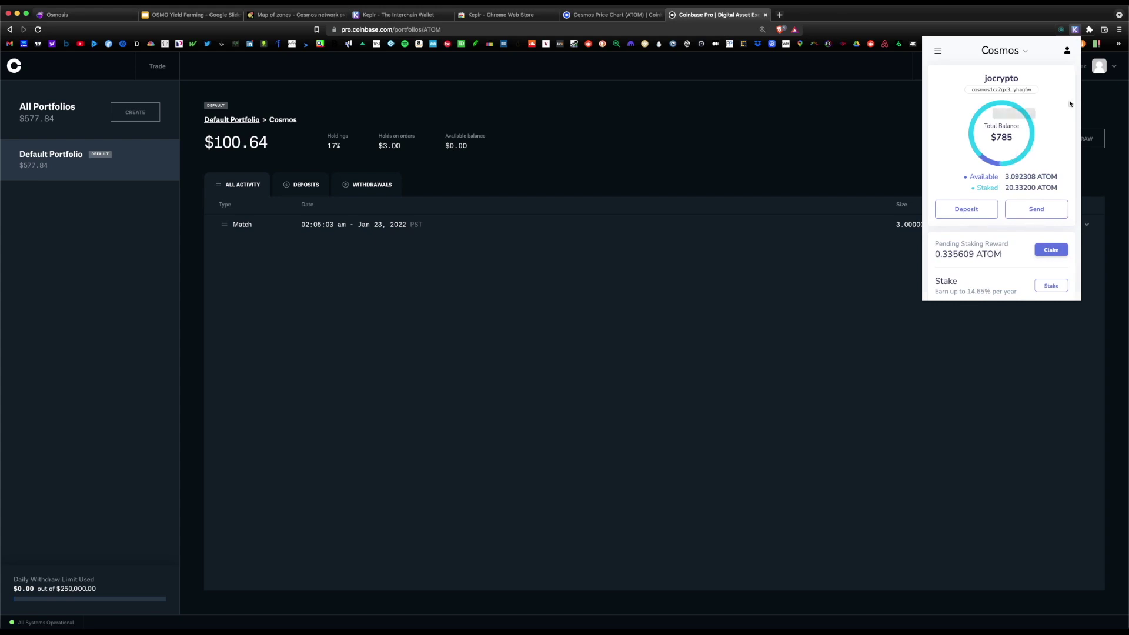
Highlight plan step 3 about depositing ATOM into Assets, then return to the Osmosis swap page.
click(188, 15)
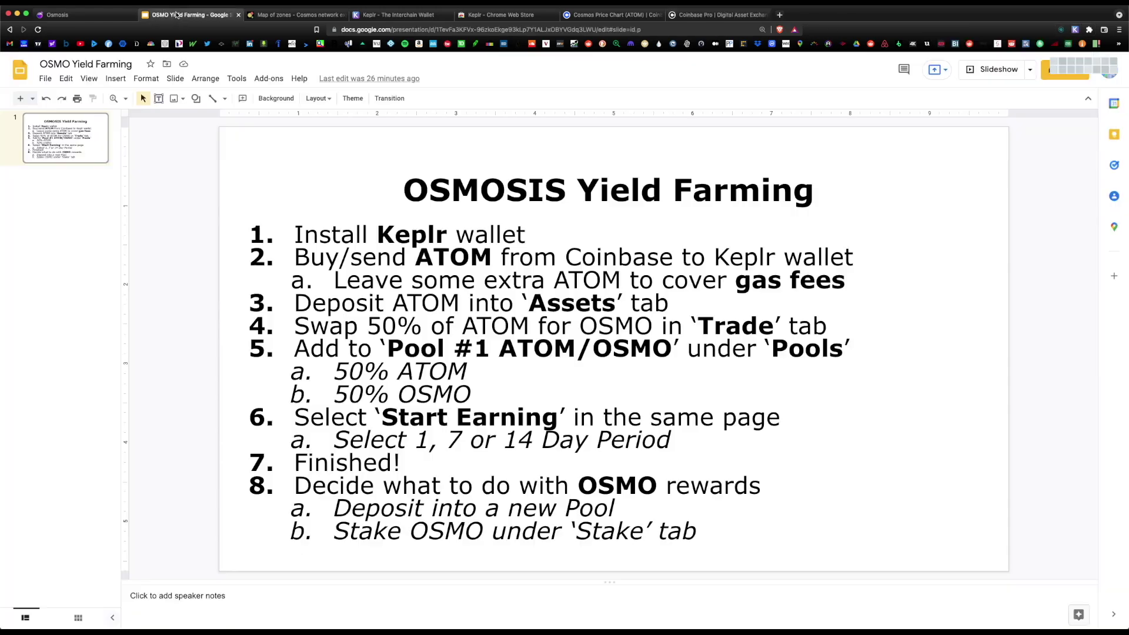
drag(294, 303, 669, 311)
click(669, 311)
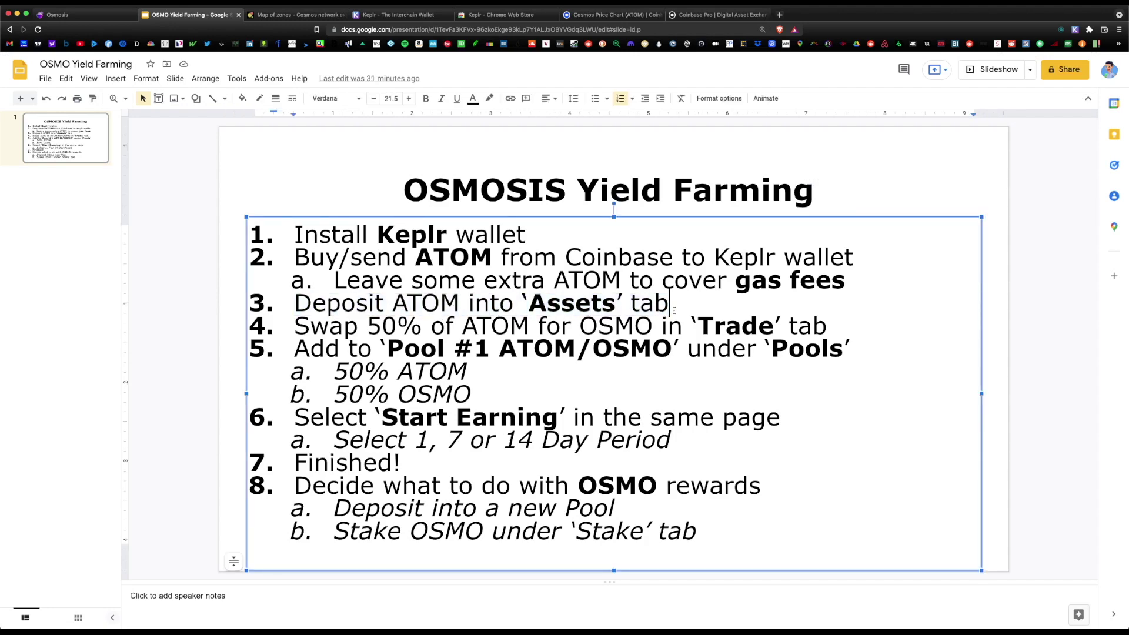
key(super+1)
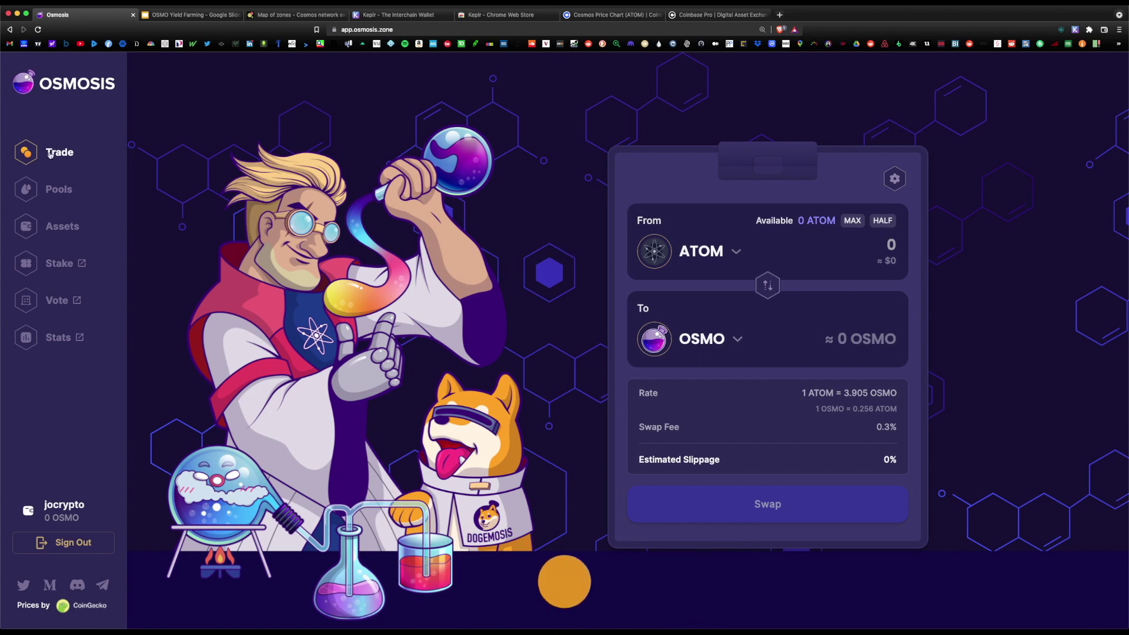
Browse the tokens available in the swap From and To lists.
click(736, 253)
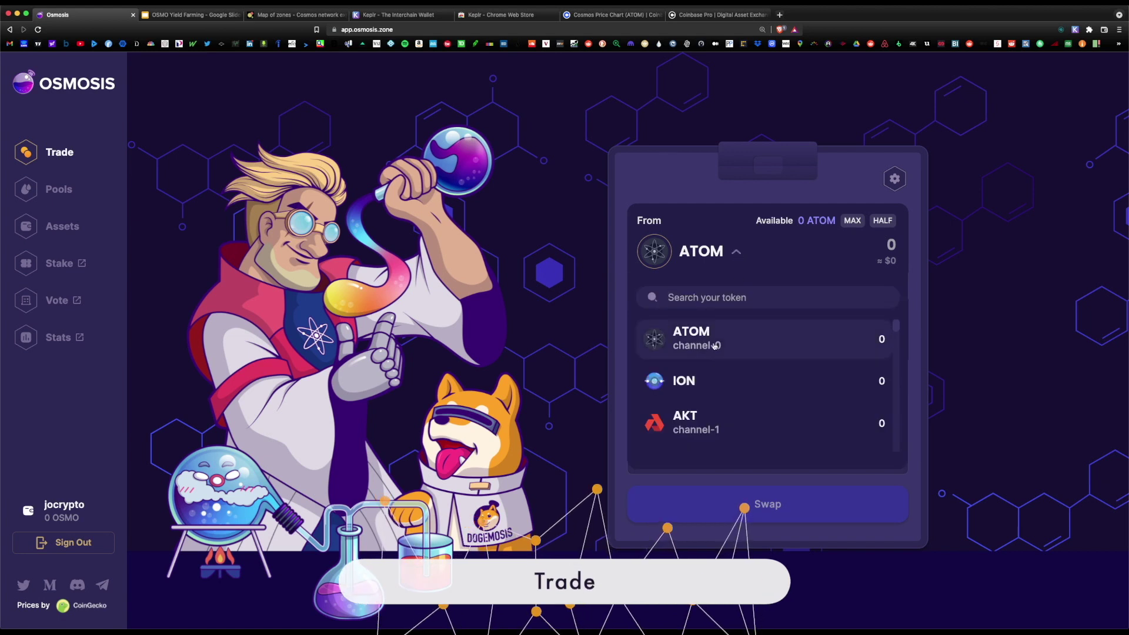
scroll(714, 346, down, 5)
click(736, 253)
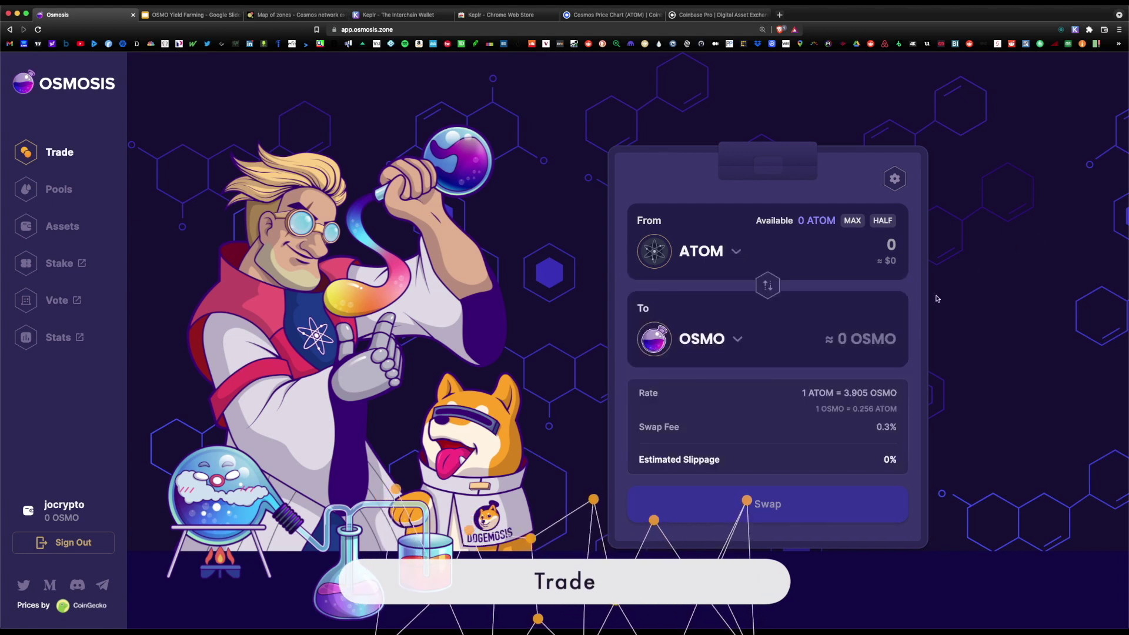
click(737, 338)
scroll(758, 467, down, 5)
click(1119, 272)
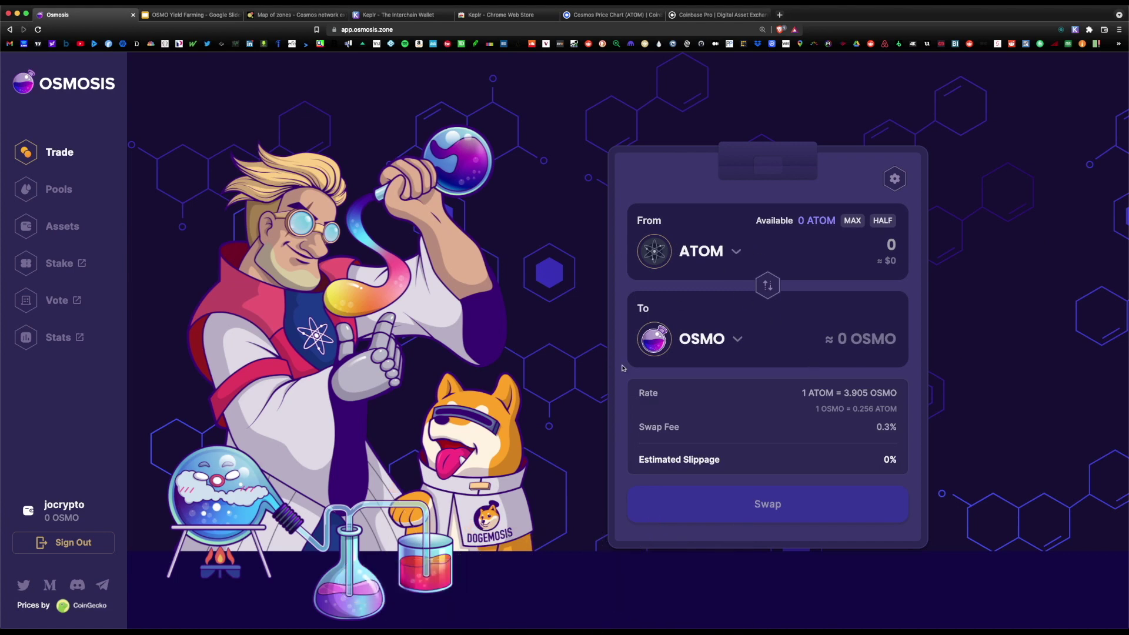
Review the Active Pools cards including Pool #1 ATOM/OSMO, then check Keplr's $0 Osmosis balance.
click(54, 191)
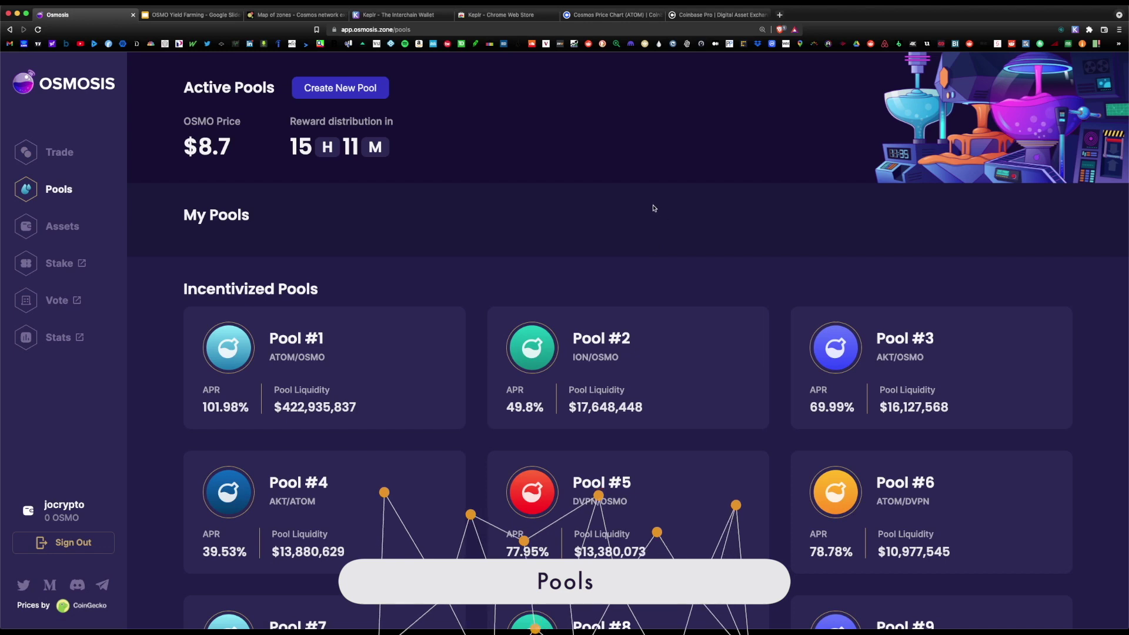
scroll(654, 208, down, 3)
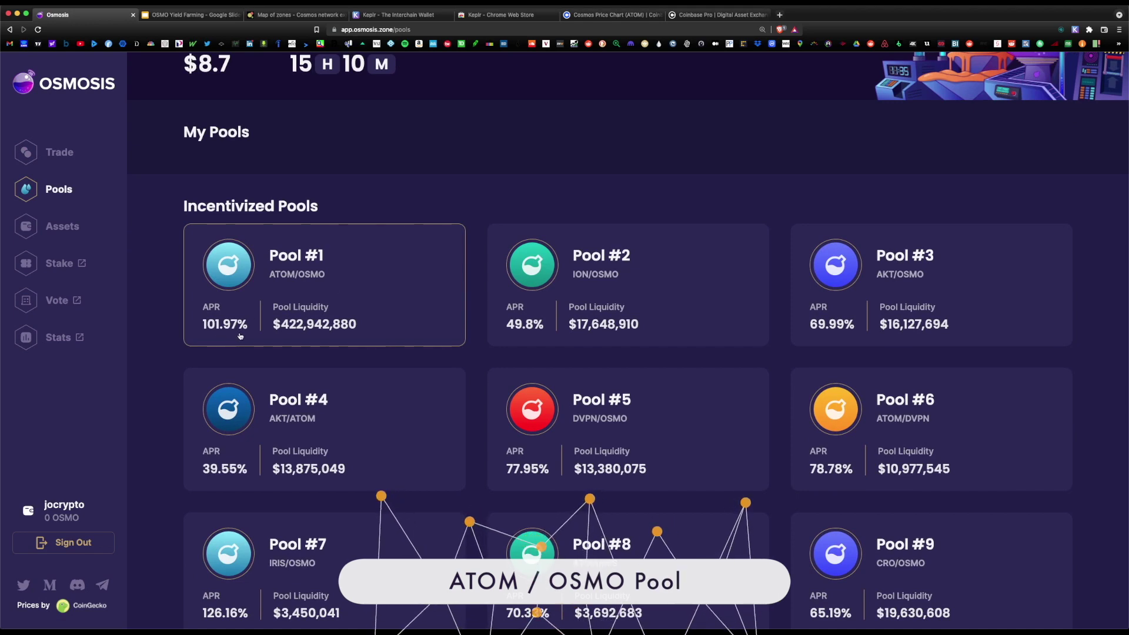
scroll(461, 228, up, 2)
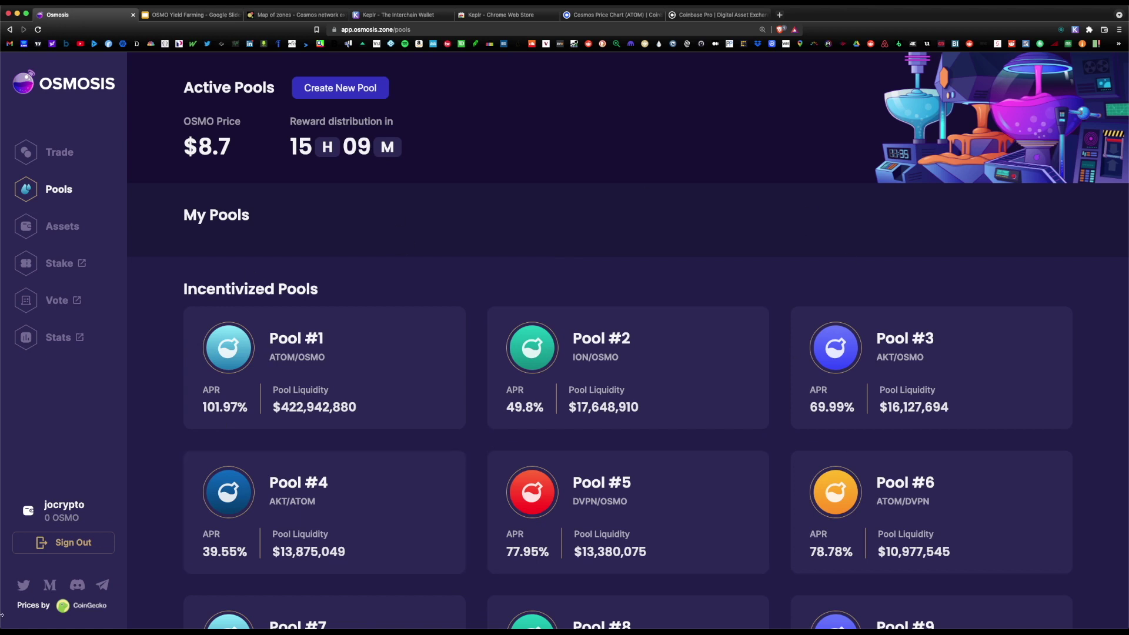
click(1076, 29)
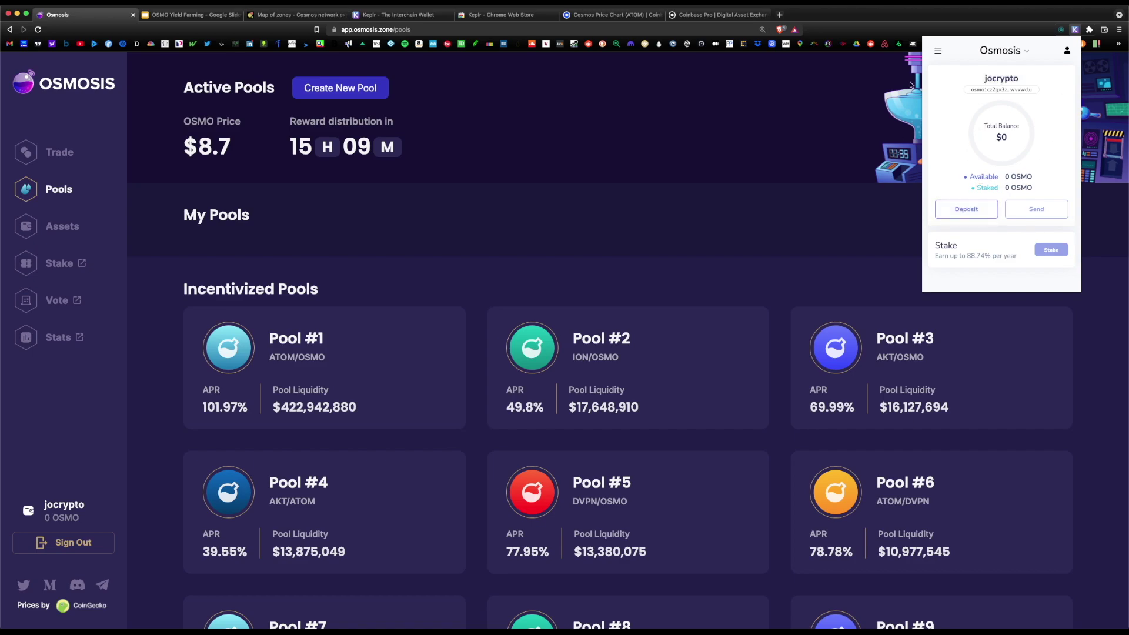
click(620, 197)
scroll(603, 212, down, 20)
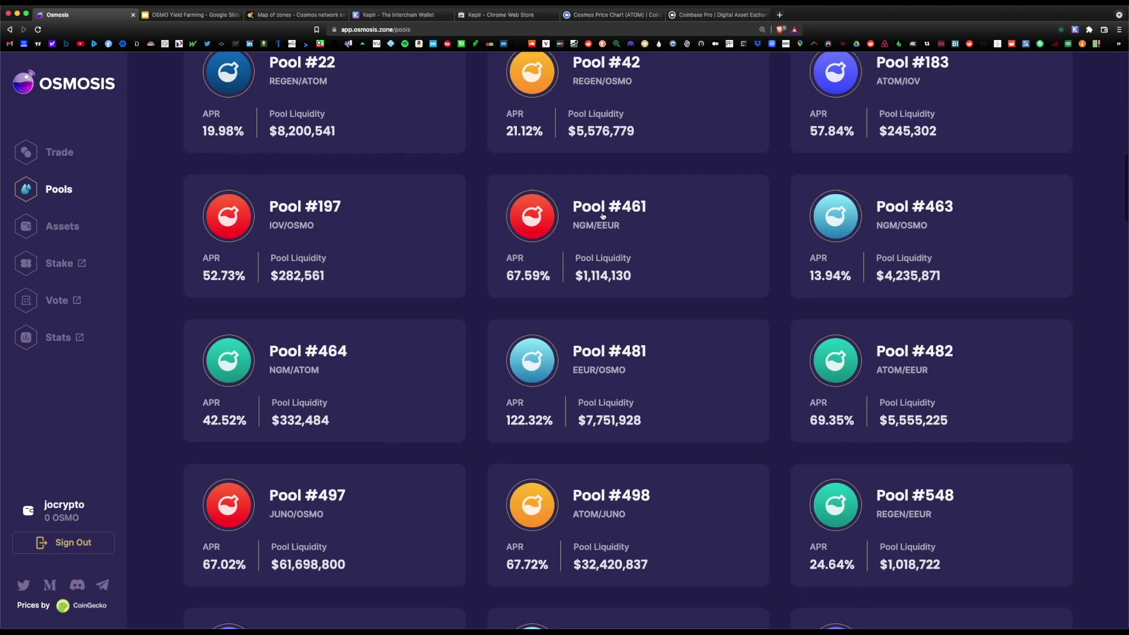
scroll(603, 216, down, 20)
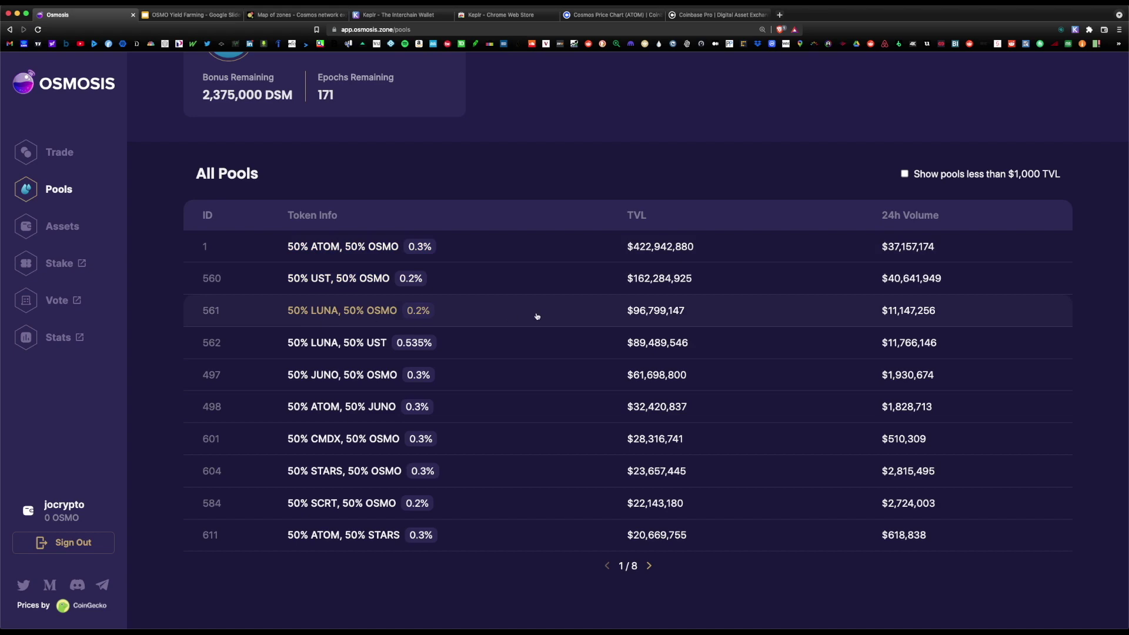
scroll(659, 247, up, 20)
Review the zero balances on the Assets page, then open Keplr's Osmosis staking validators list.
click(69, 233)
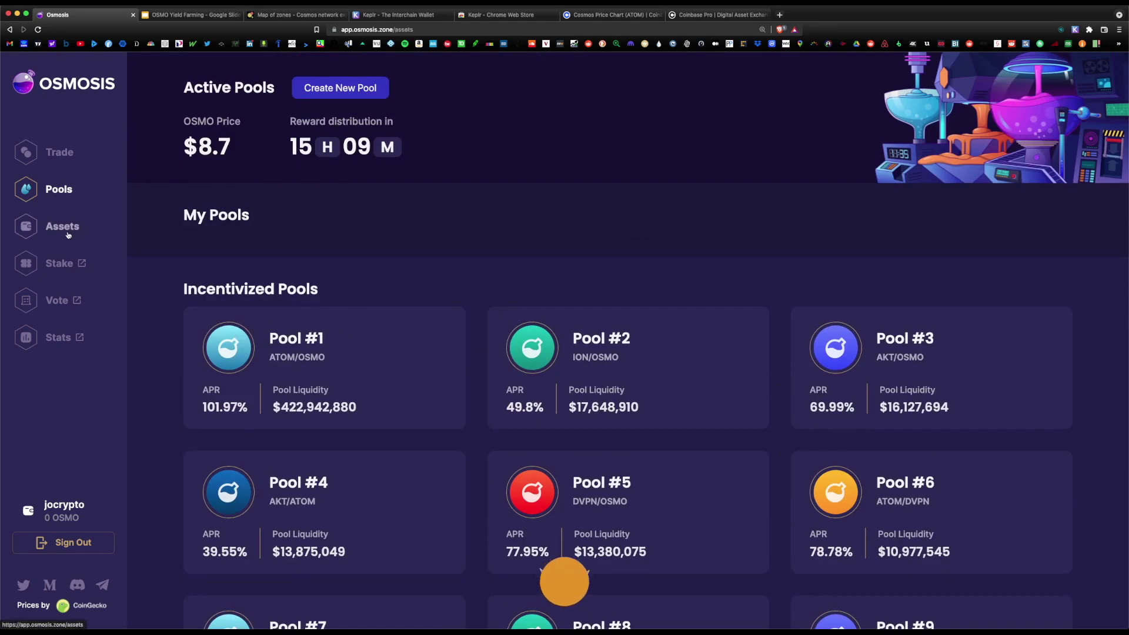
scroll(635, 236, down, 3)
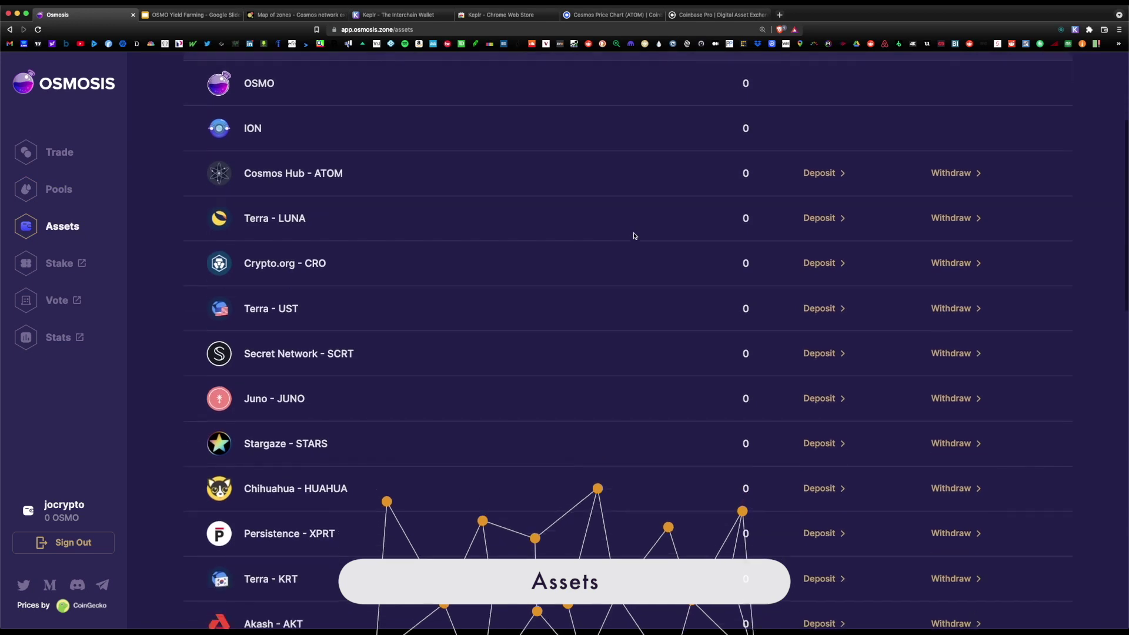
scroll(635, 236, down, 11)
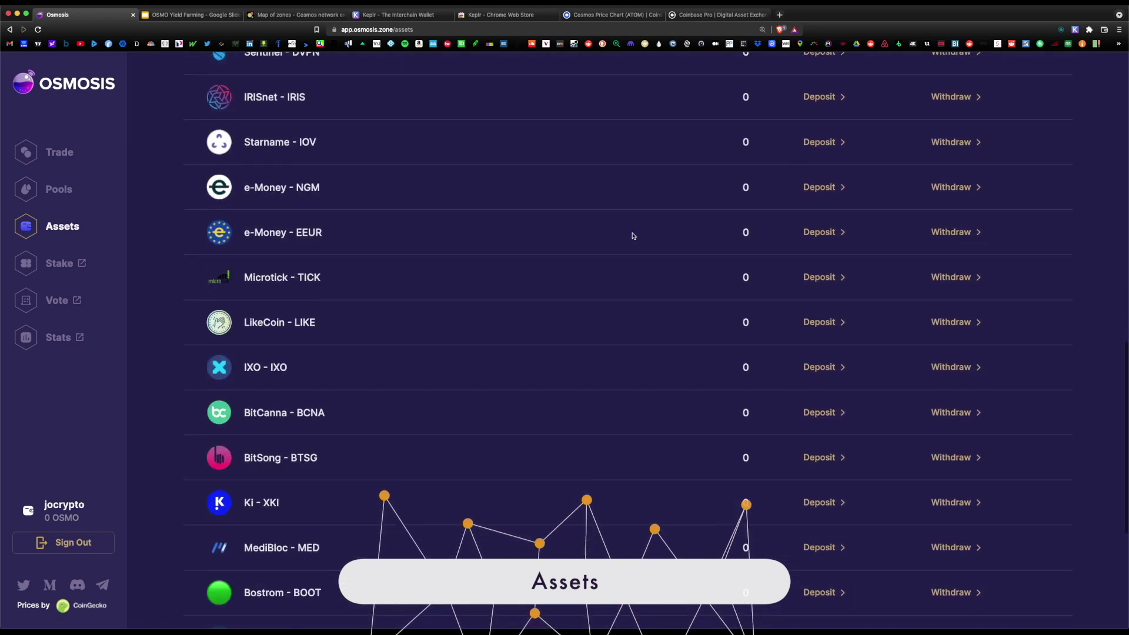
scroll(633, 236, down, 4)
scroll(631, 236, up, 18)
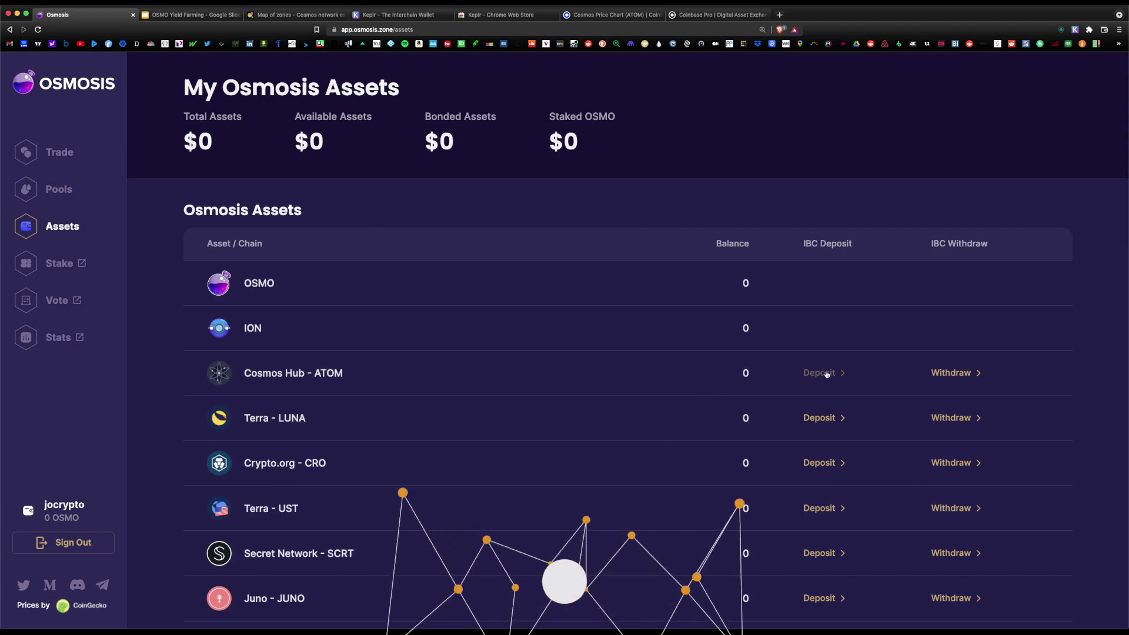
click(57, 266)
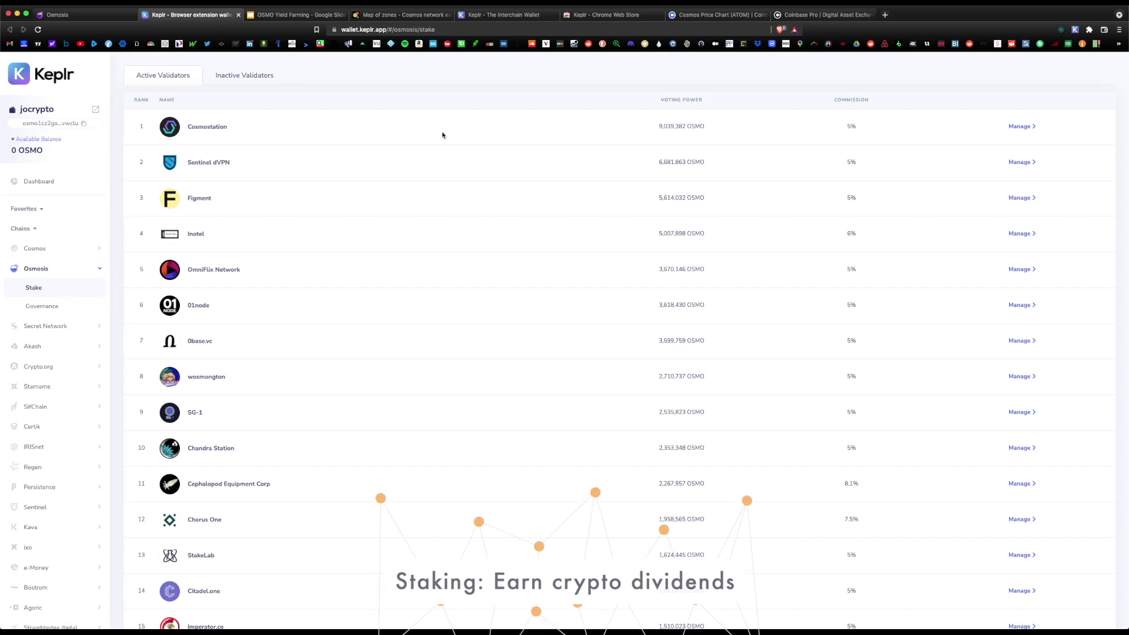
click(1026, 127)
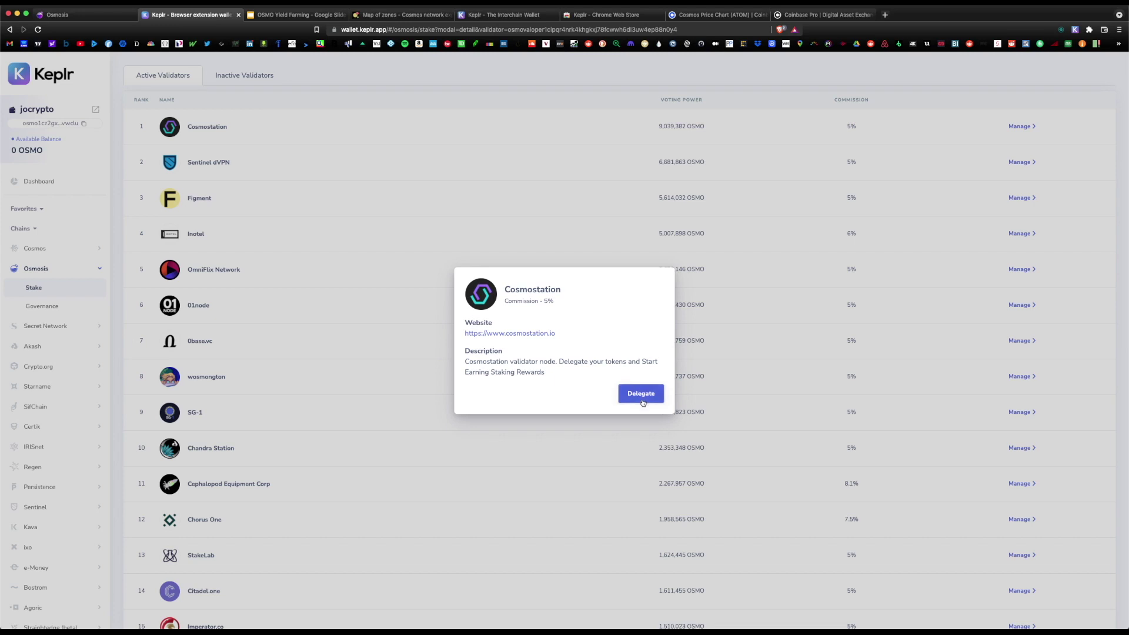
click(628, 393)
click(495, 410)
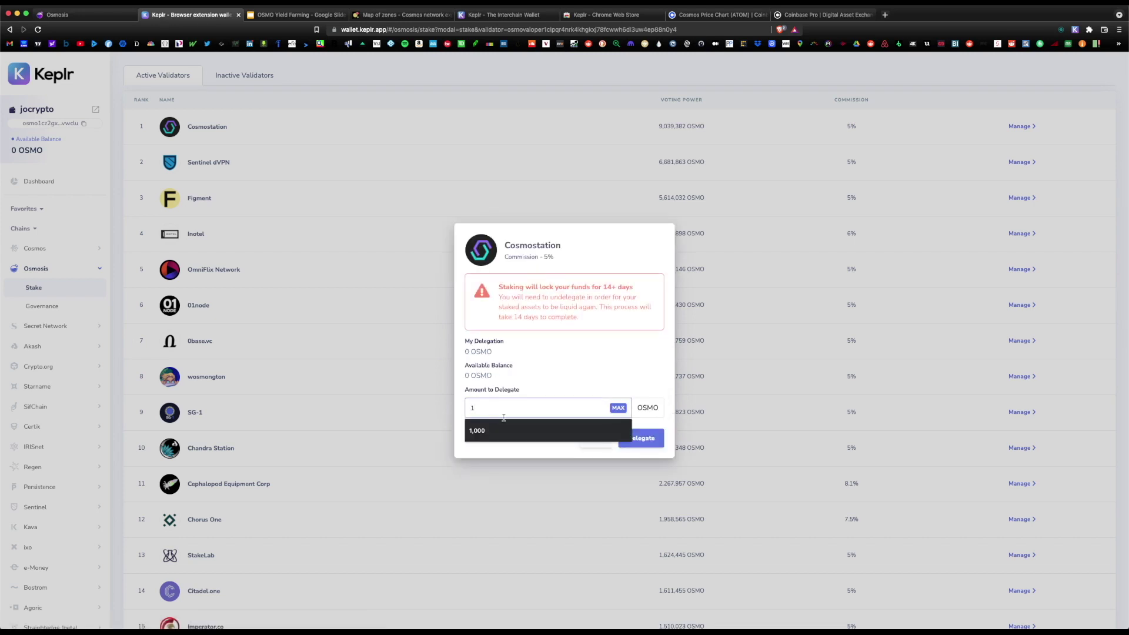
click(576, 368)
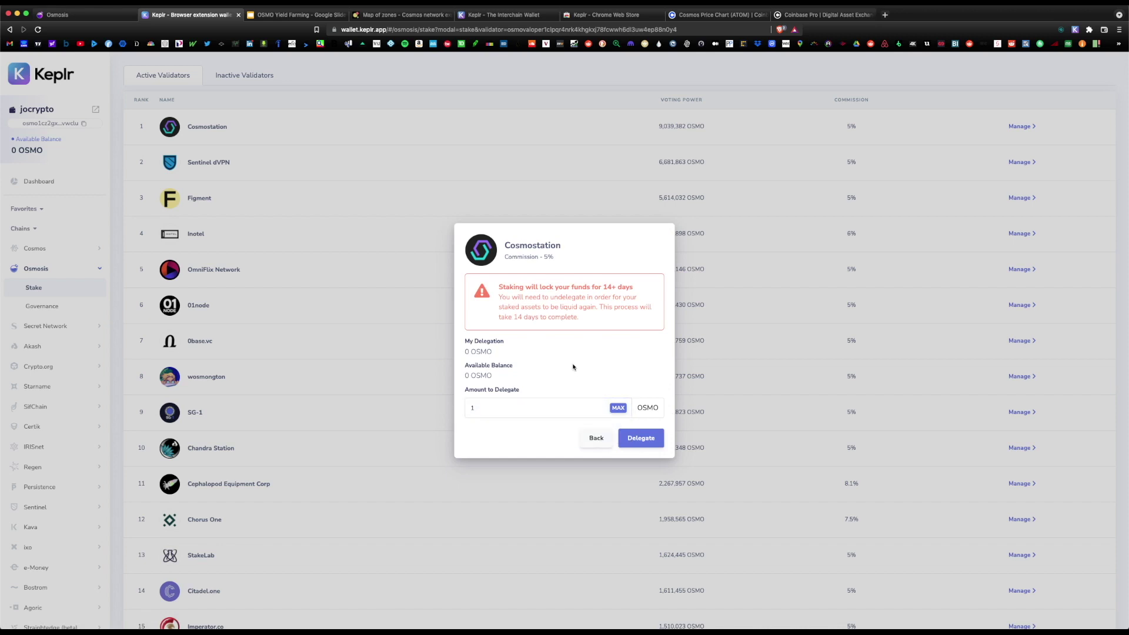
click(596, 450)
click(568, 210)
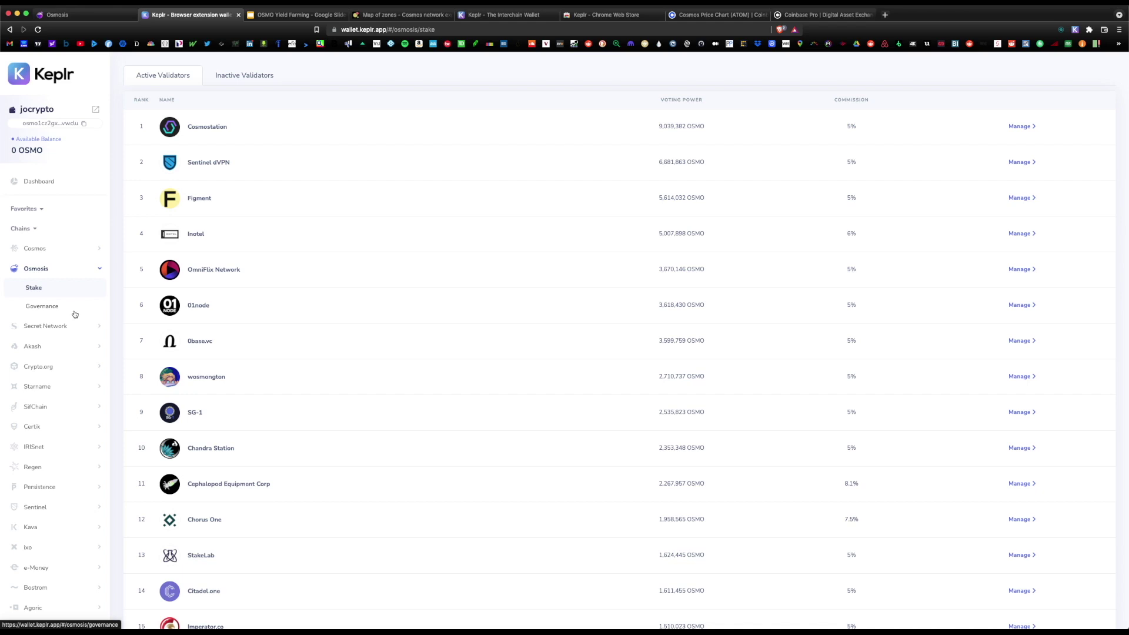
click(63, 366)
click(59, 381)
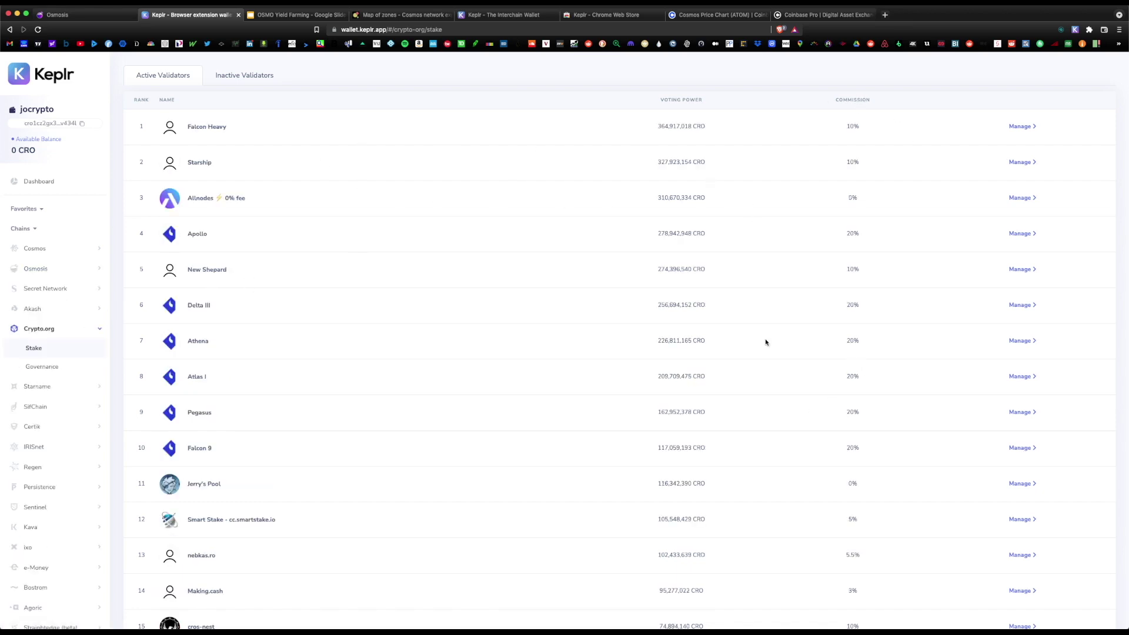
click(34, 287)
click(35, 305)
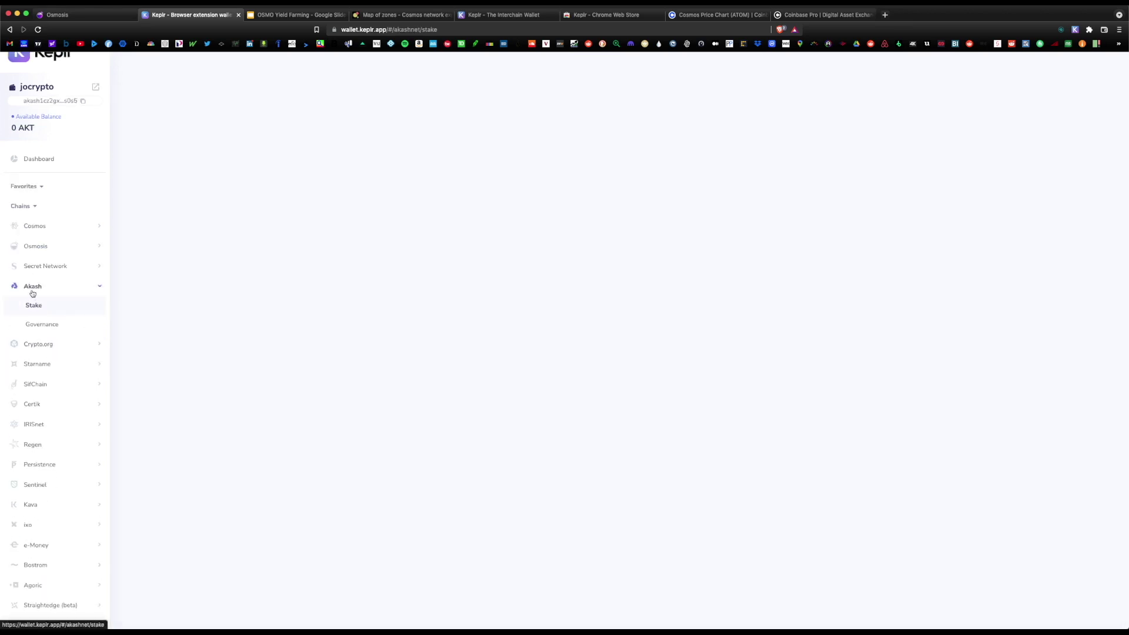
click(31, 505)
click(36, 526)
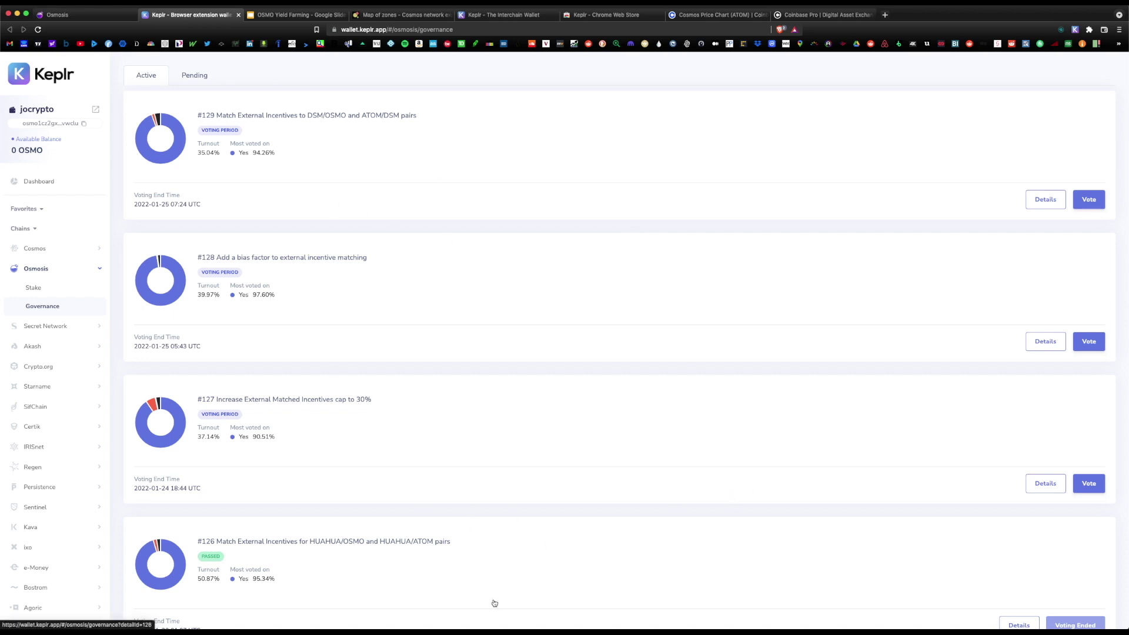
scroll(551, 311, down, 8)
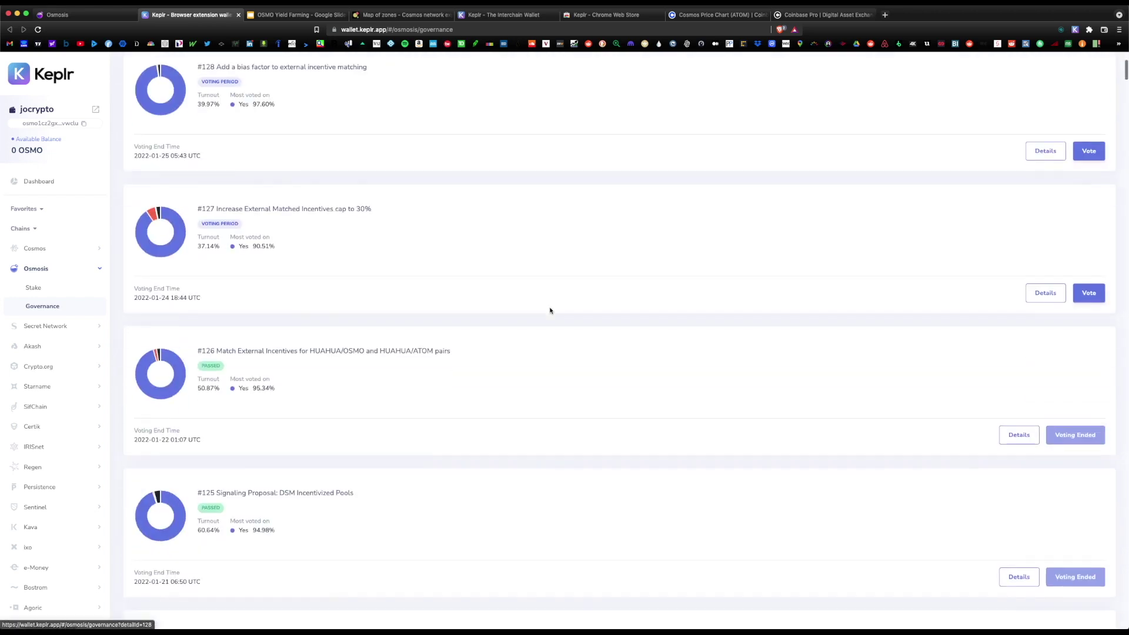
scroll(550, 308, down, 2)
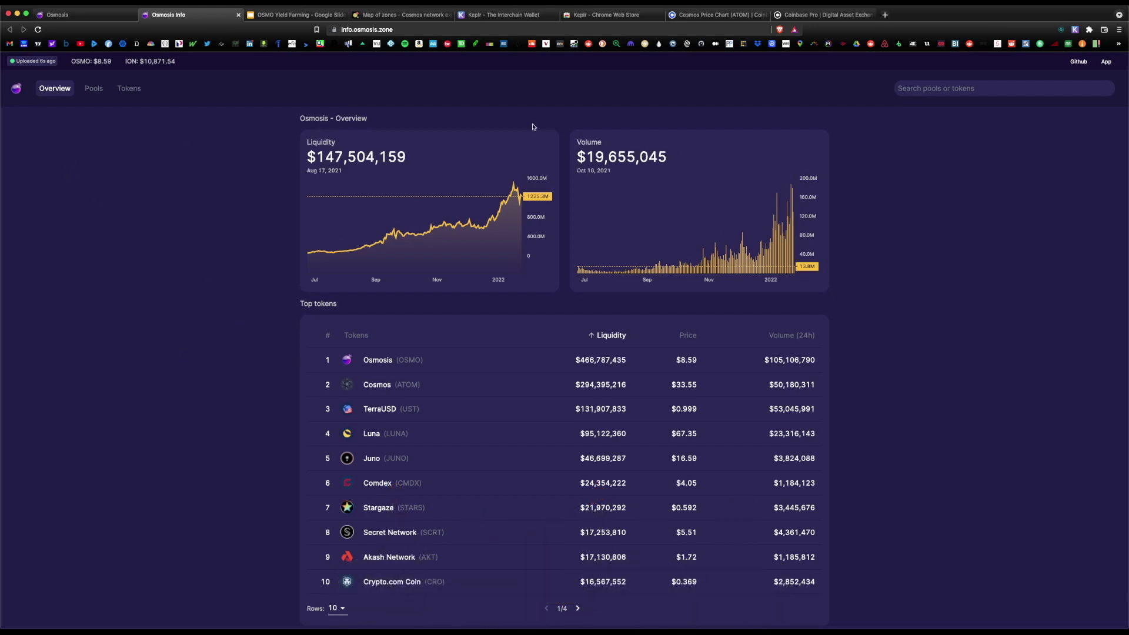
Scroll the Osmosis Info overview down to the Top tokens table ranked by liquidity.
scroll(906, 222, down, 6)
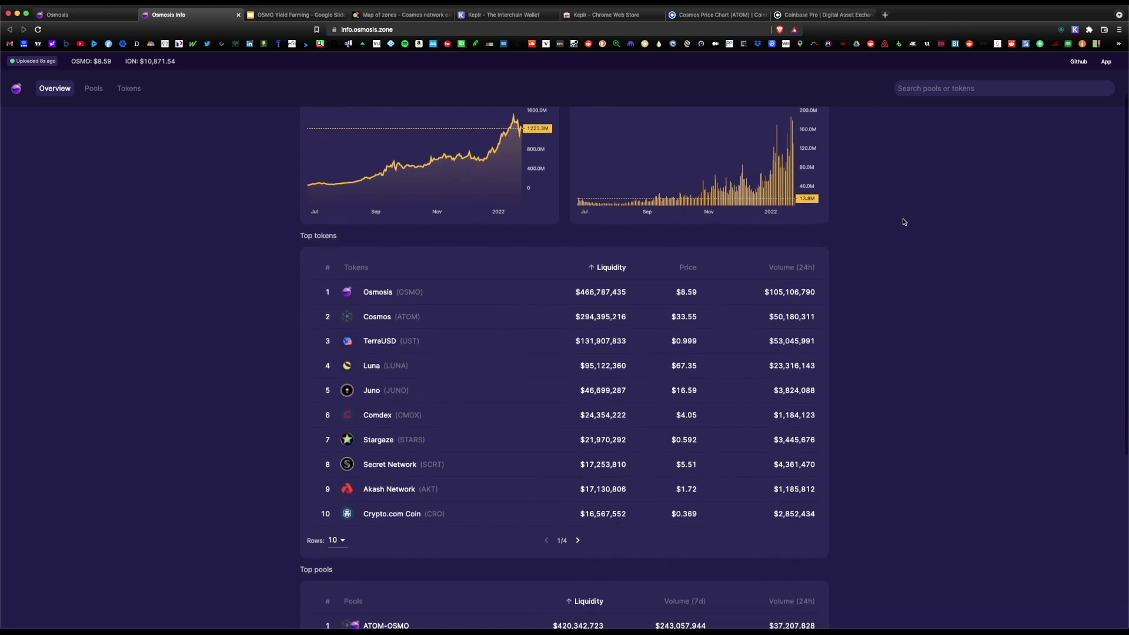
Close Osmosis Info, open Assets, and highlight slide step 3 about depositing ATOM.
key(super+w)
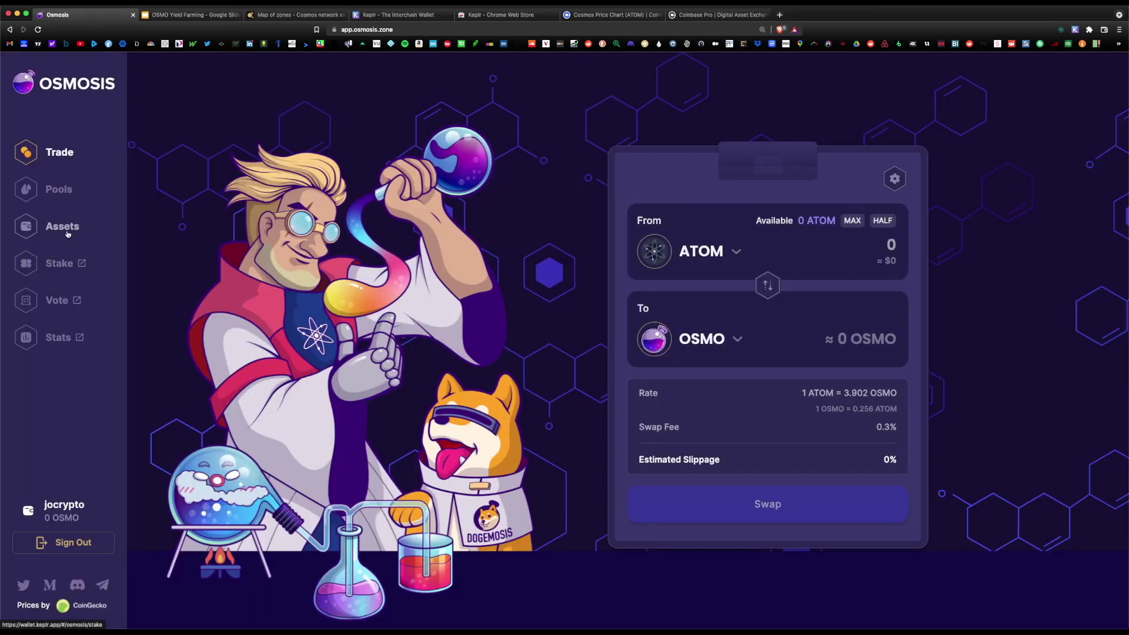
click(63, 226)
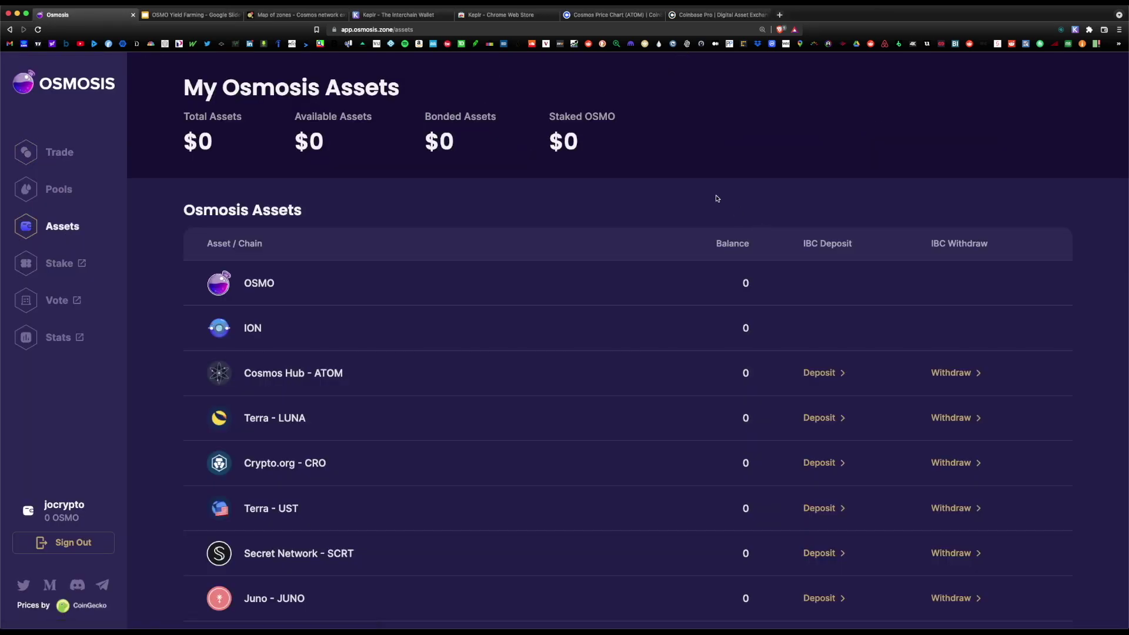
click(188, 14)
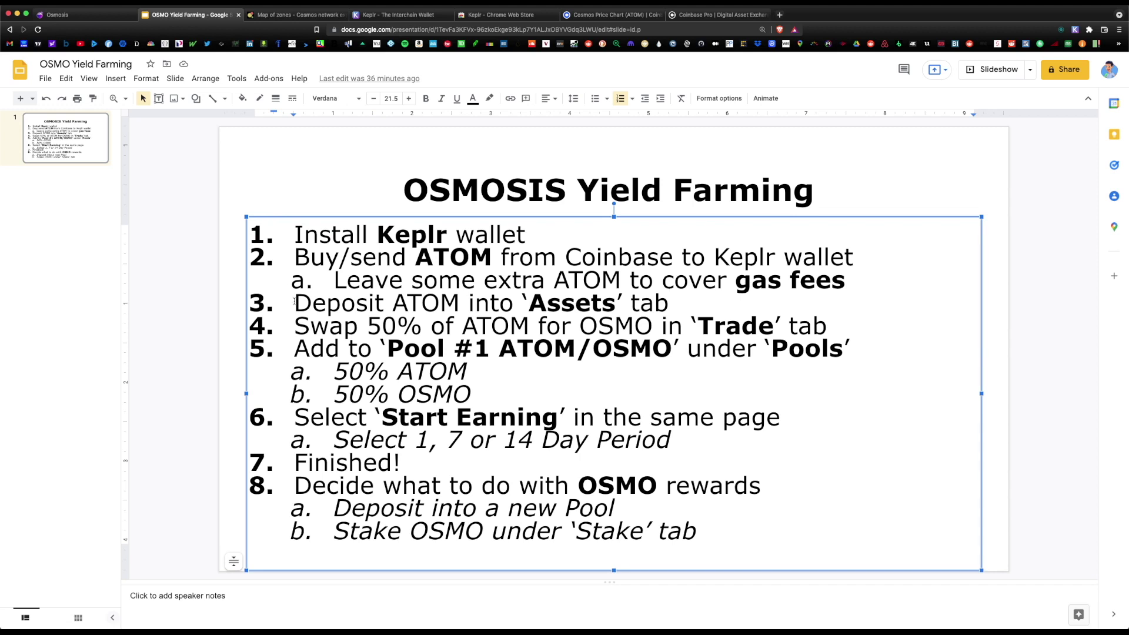
drag(294, 302, 684, 306)
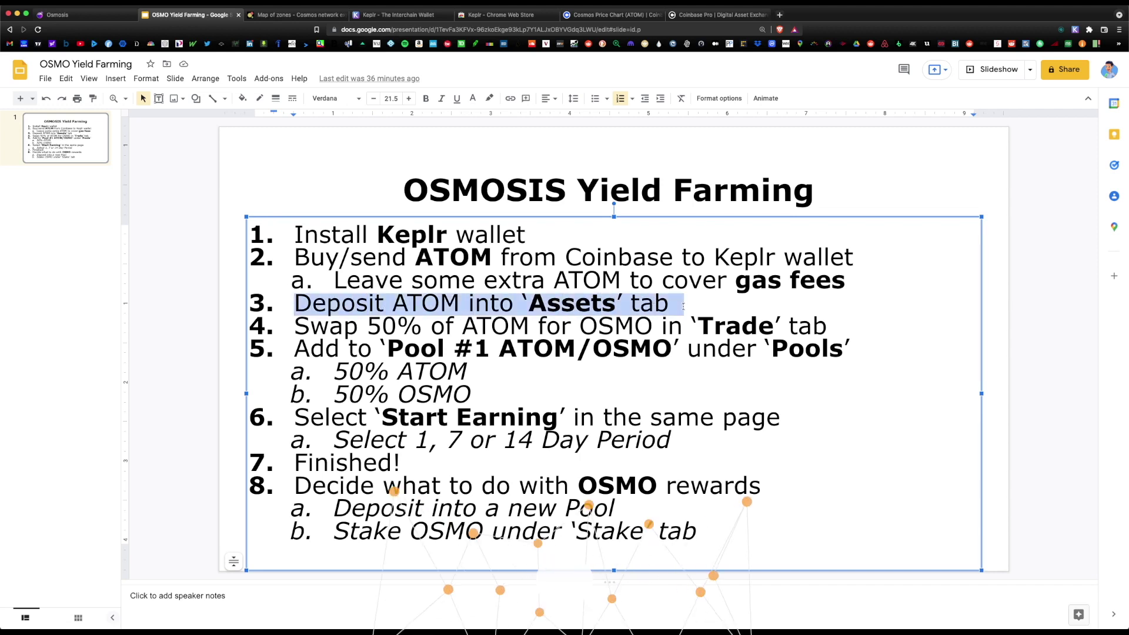
key(ctrl+shift+Tab)
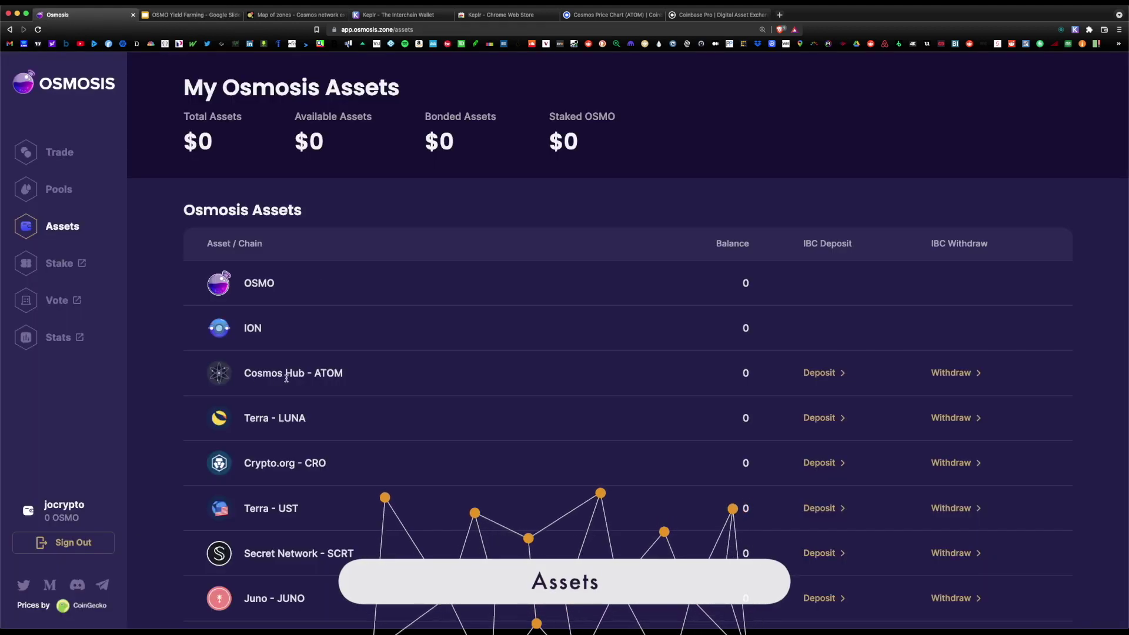
Start a Cosmos Hub ATOM deposit, approve Keplr, and submit the MAX 3.087108 ATOM.
click(828, 373)
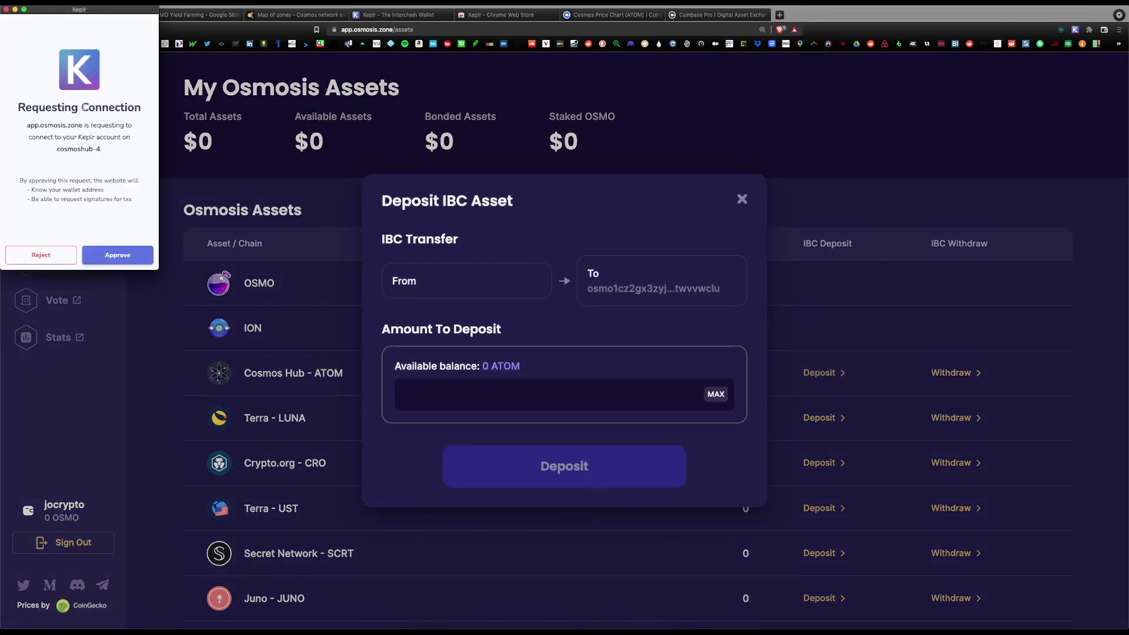
click(117, 255)
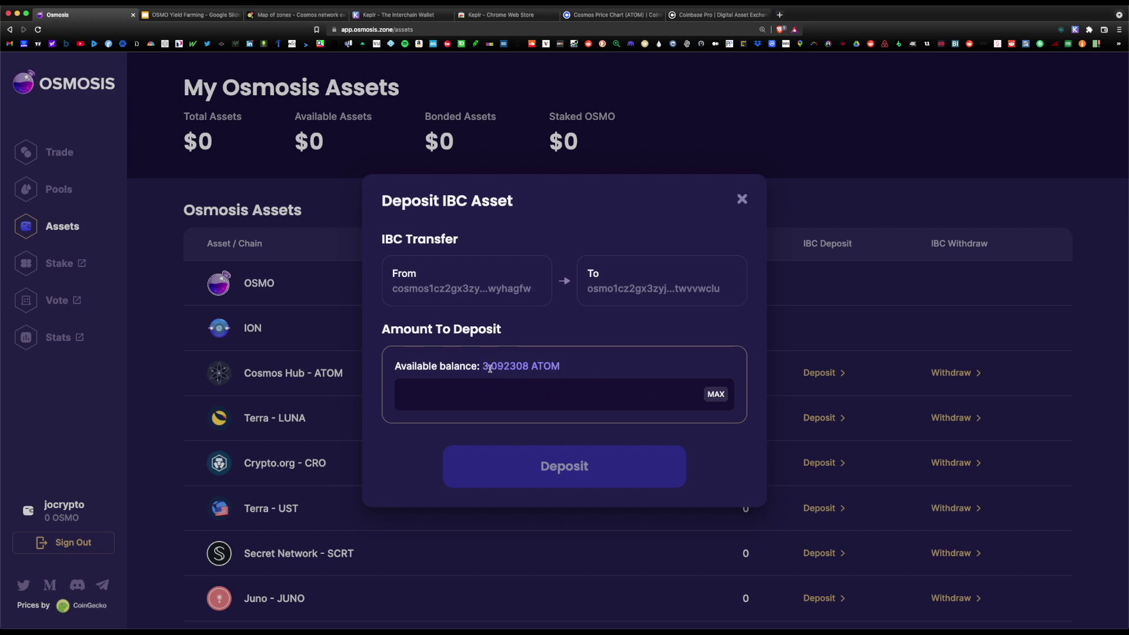
click(723, 400)
click(600, 468)
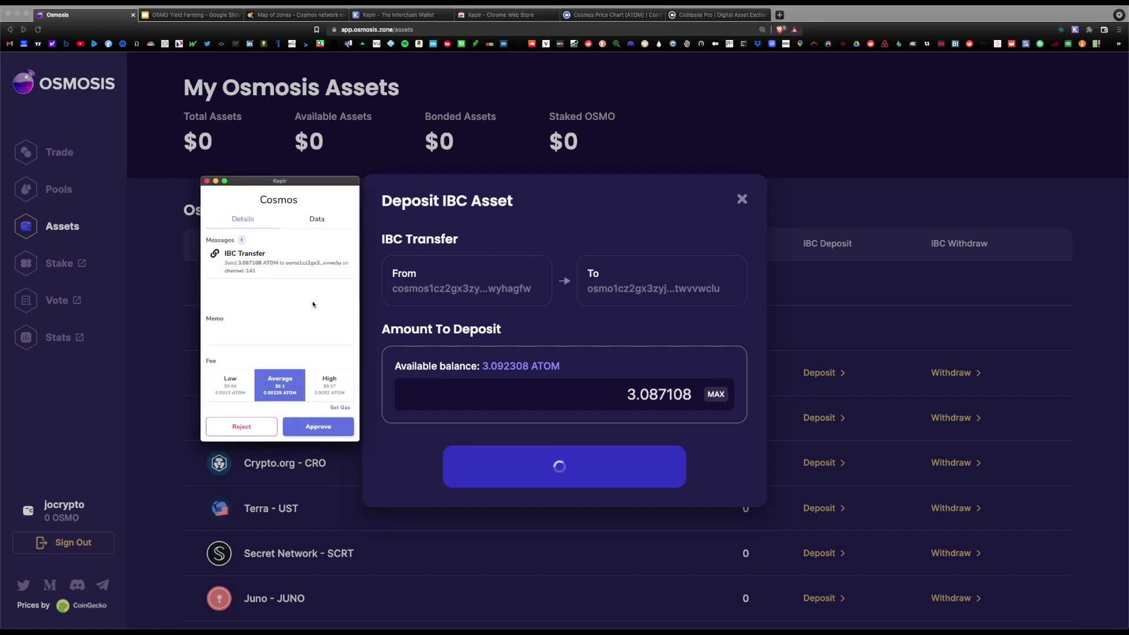
Approve the deposit with the Low fee and sign it on the Nano X Ledger.
click(230, 381)
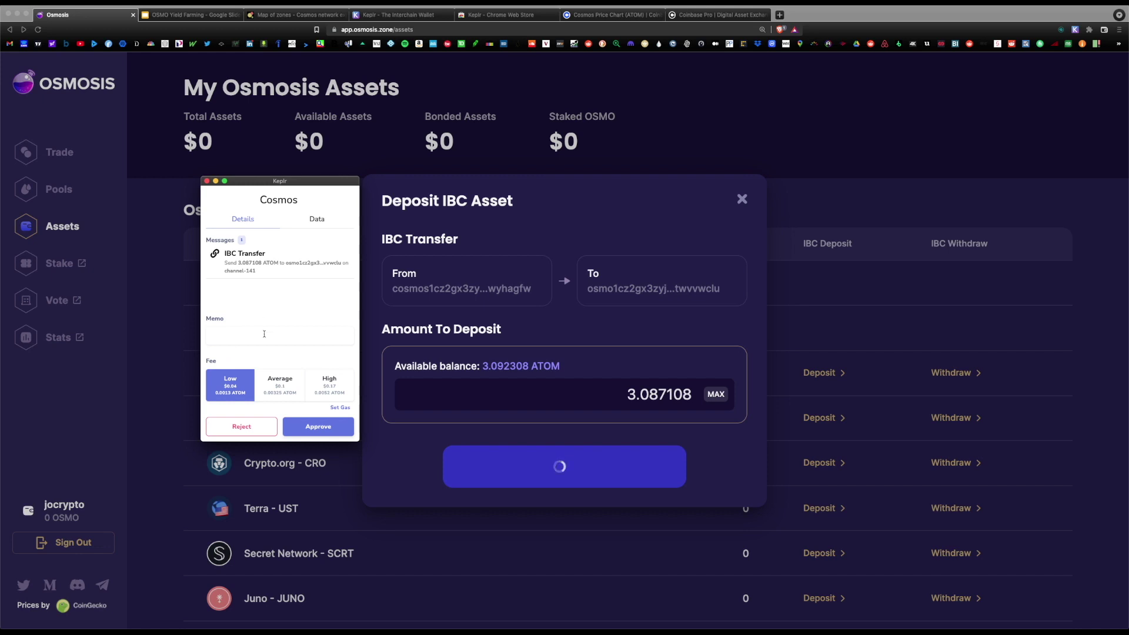
click(331, 385)
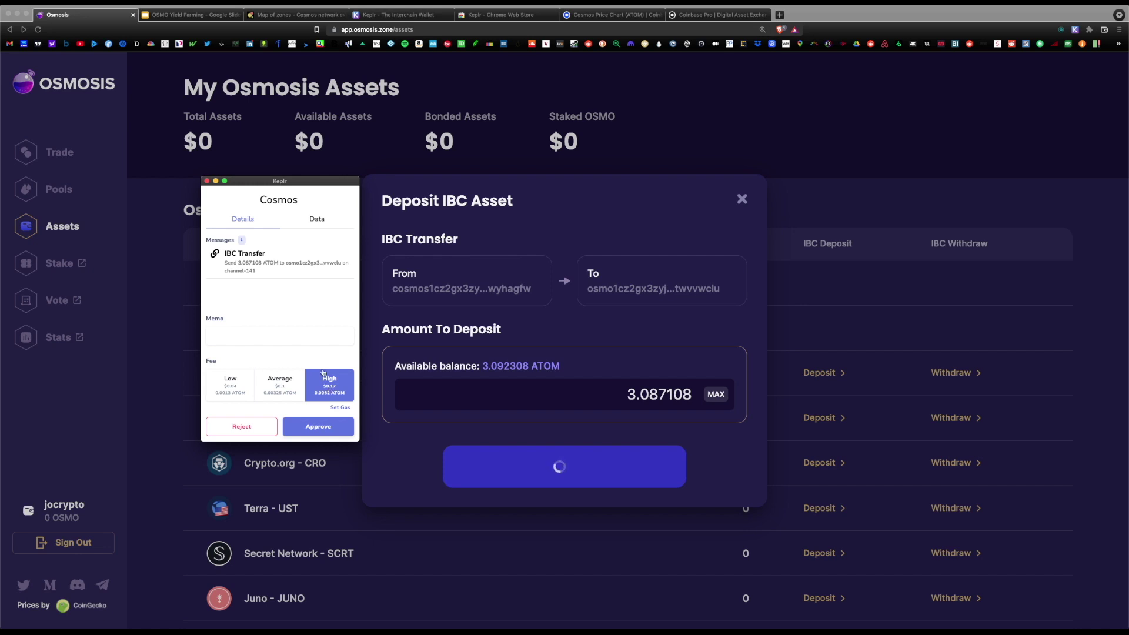
click(231, 384)
click(319, 426)
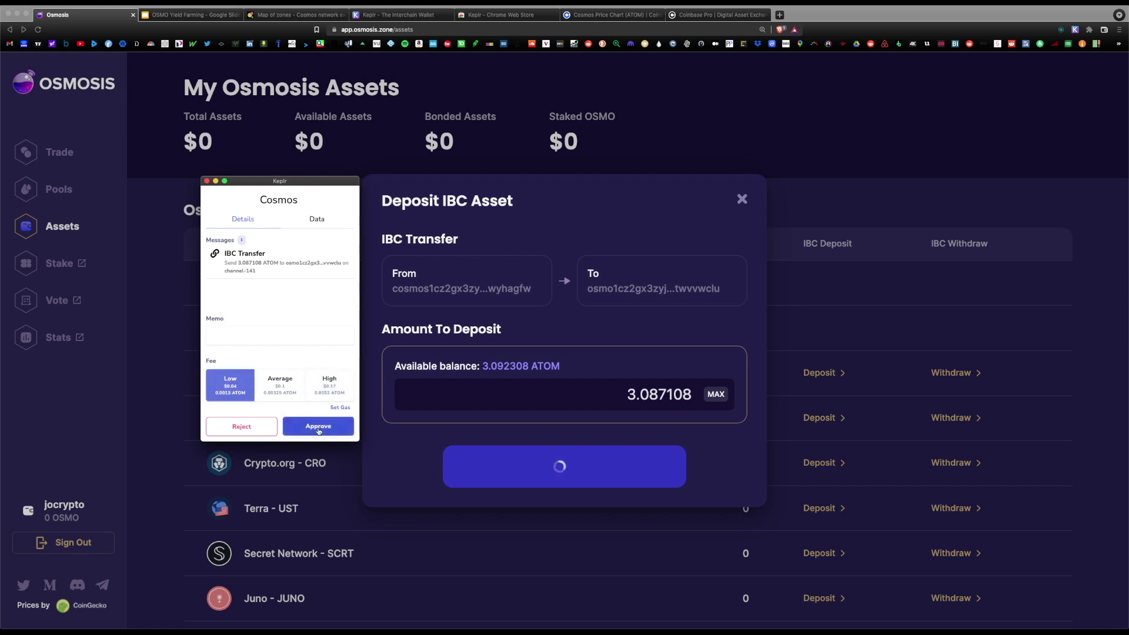
click(118, 417)
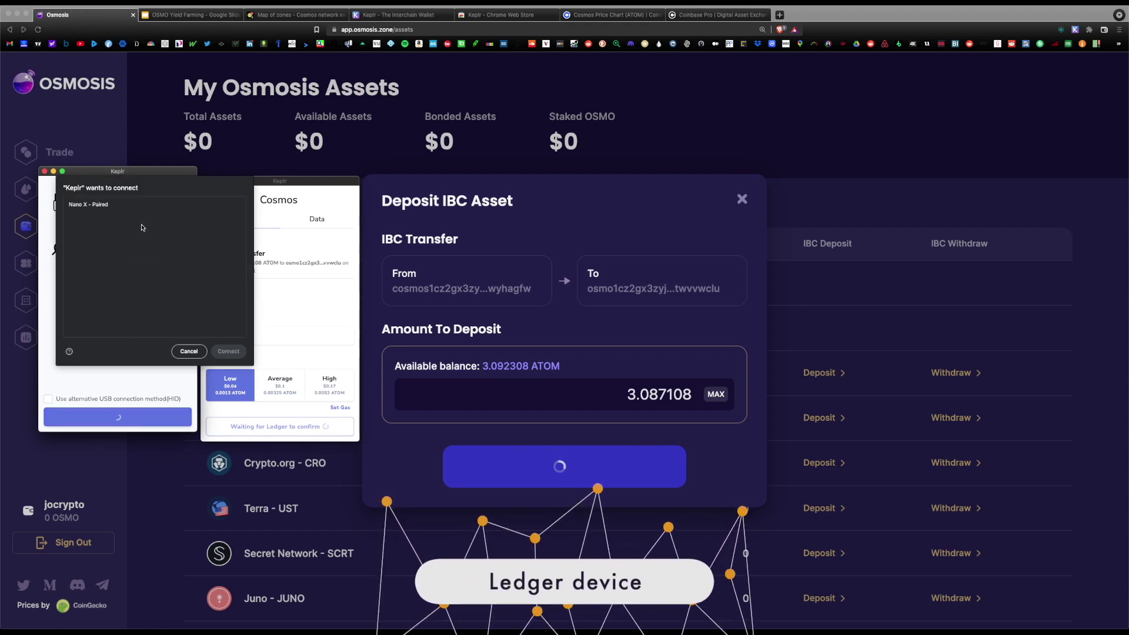
click(143, 207)
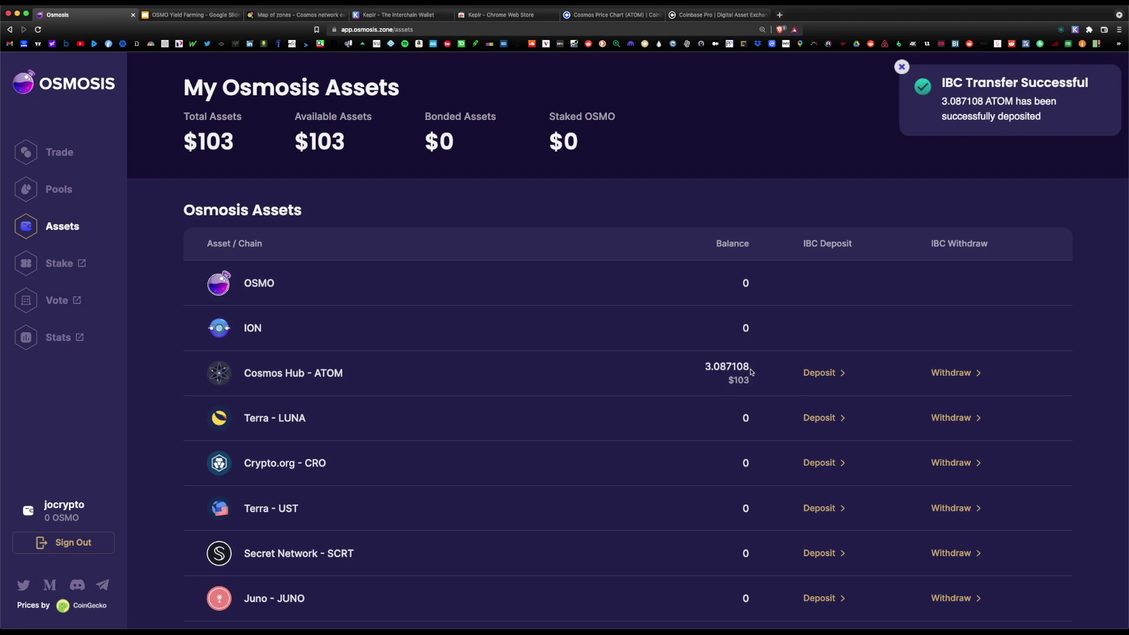
key(ctrl+Tab)
Highlight plan step 4 about swapping half the ATOM.
click(497, 334)
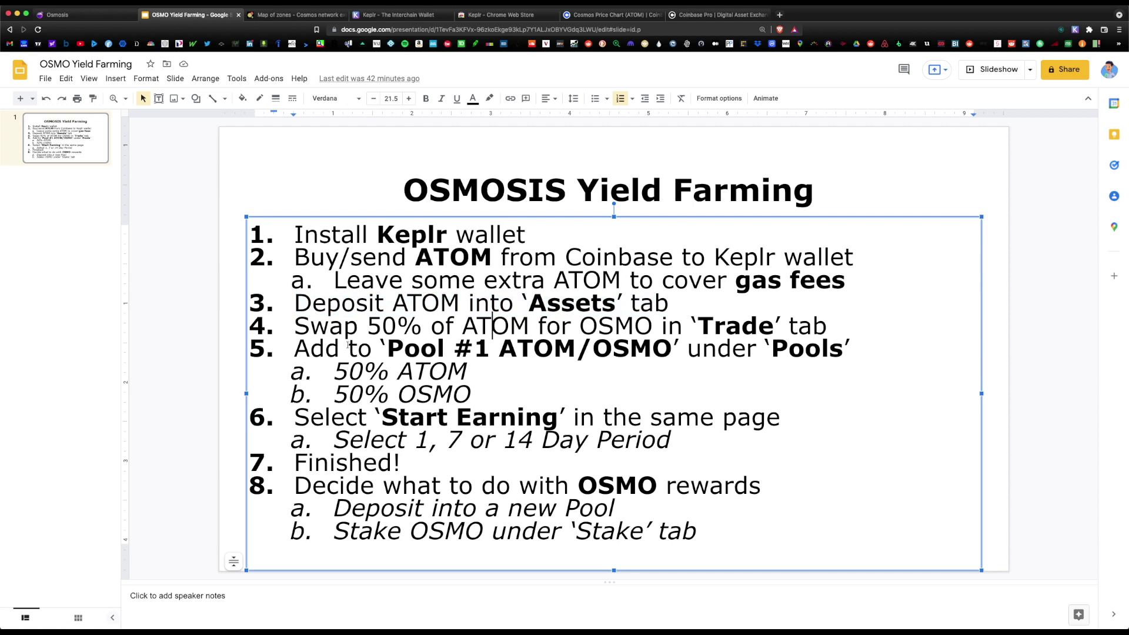
drag(294, 325, 854, 325)
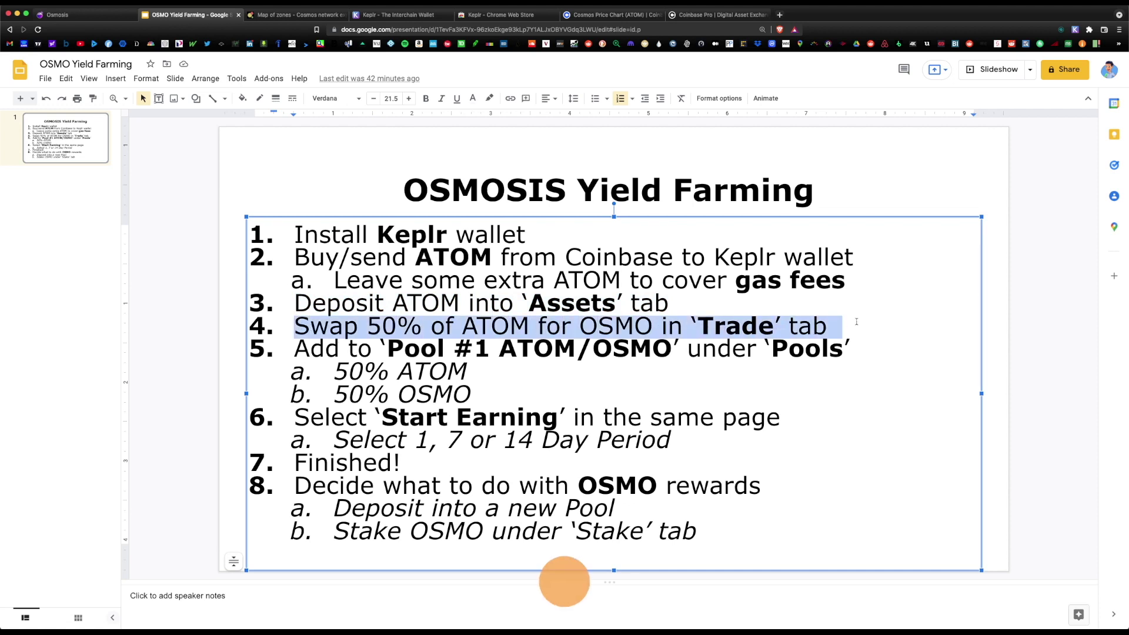
key(ctrl+shift+Tab)
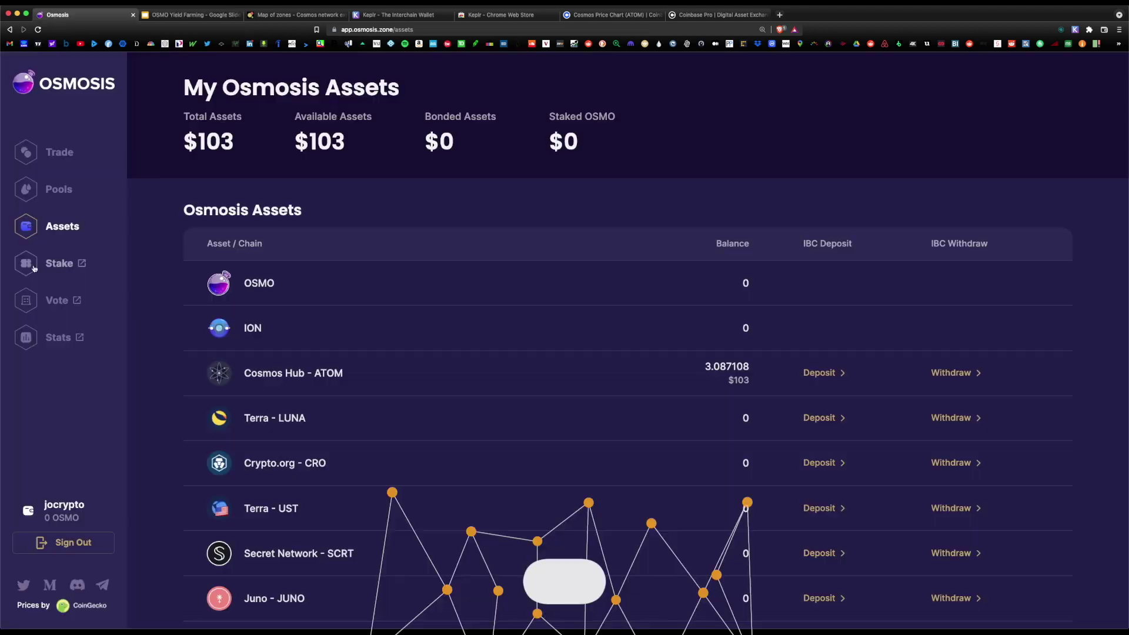
Set up an ATOM-to-OSMO swap using HALF the balance, 1.543554 ATOM.
click(60, 153)
click(729, 253)
click(733, 275)
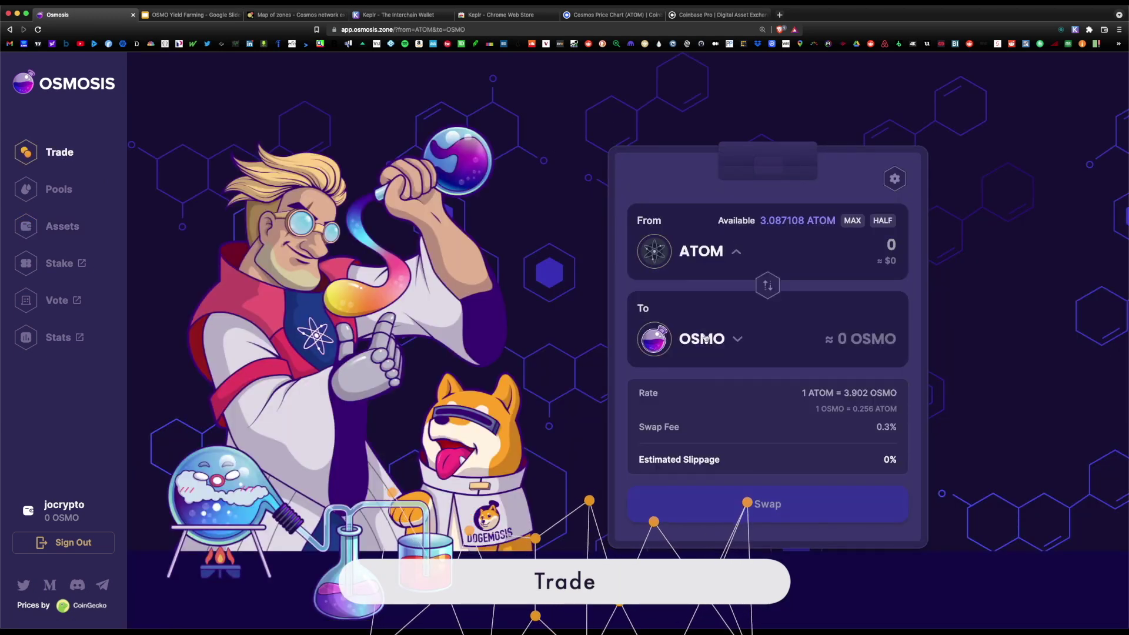
click(732, 339)
click(717, 424)
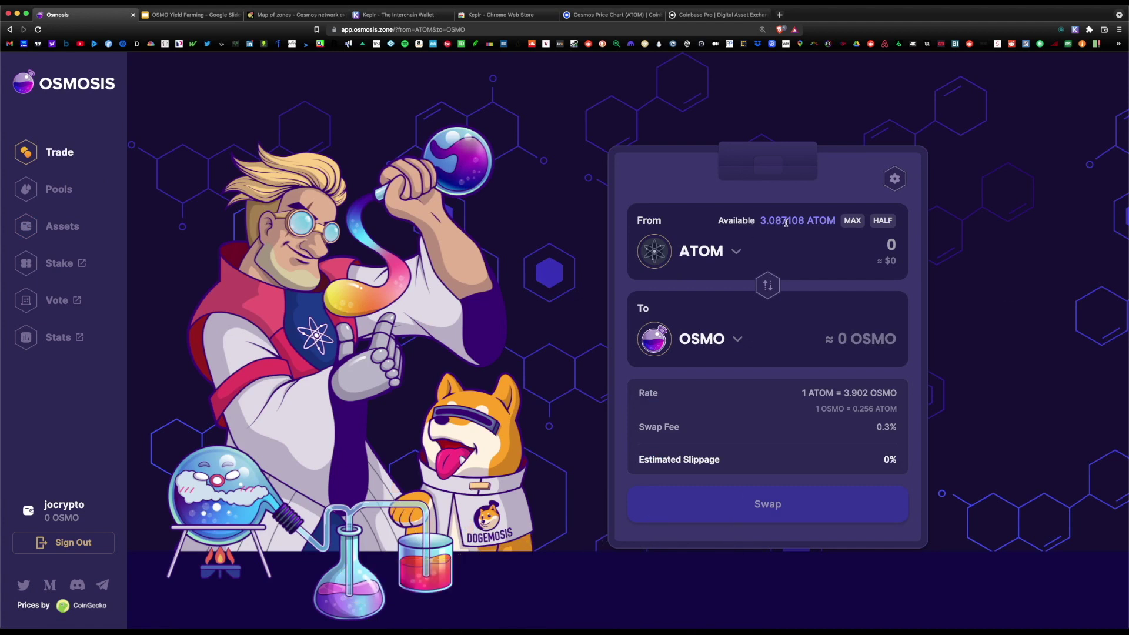
click(887, 225)
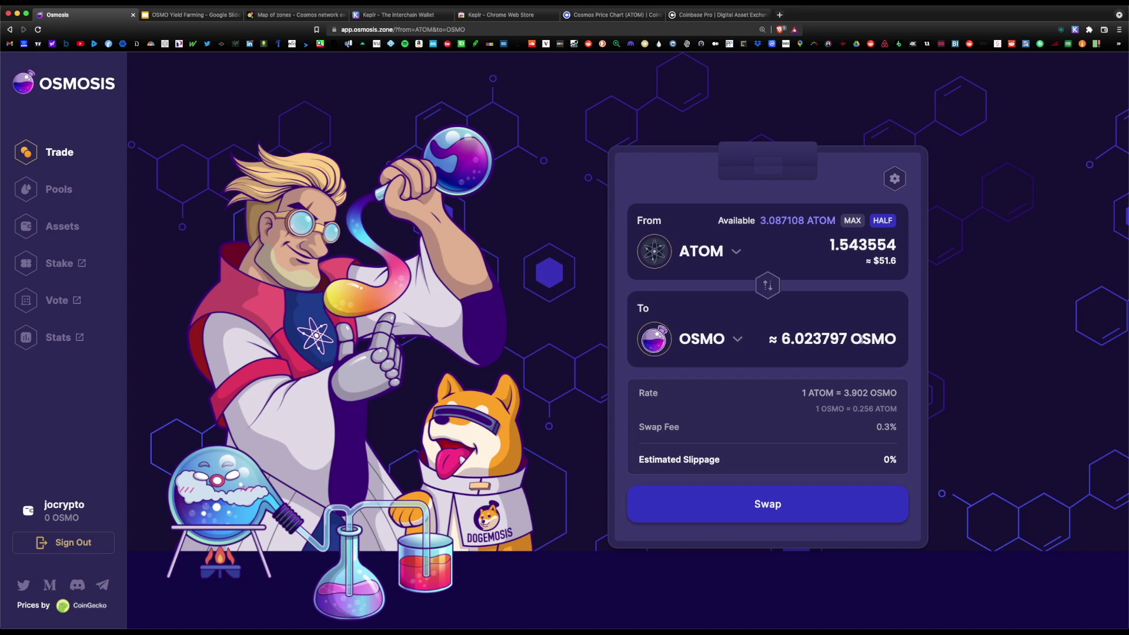
click(188, 14)
Submit the swap and approve it in Keplr with the Low fee.
click(802, 508)
click(173, 254)
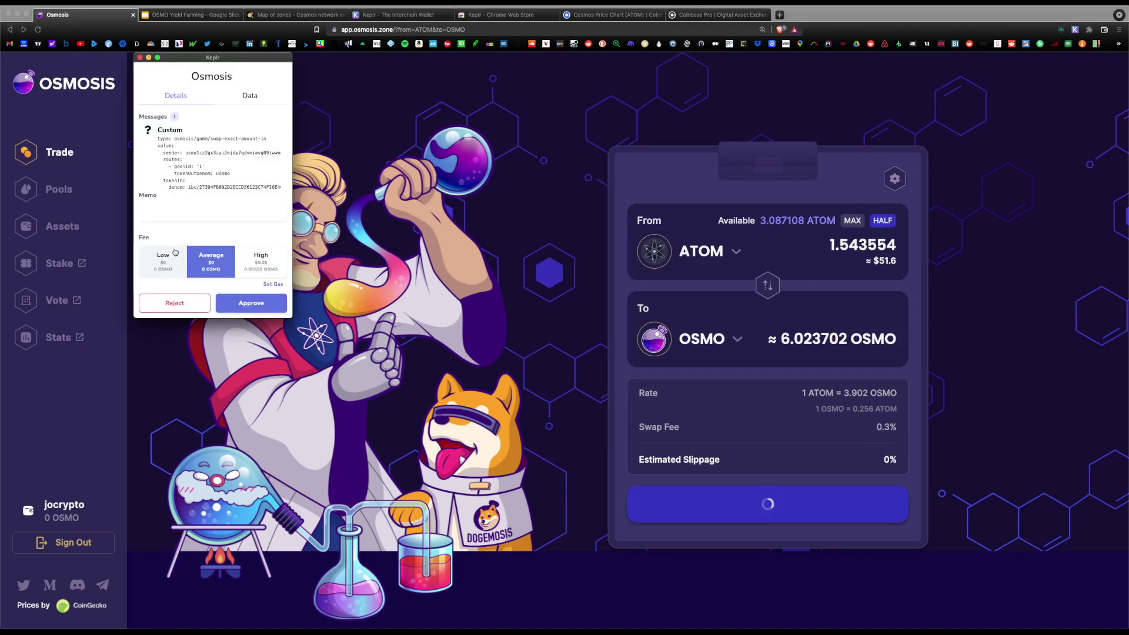
click(251, 303)
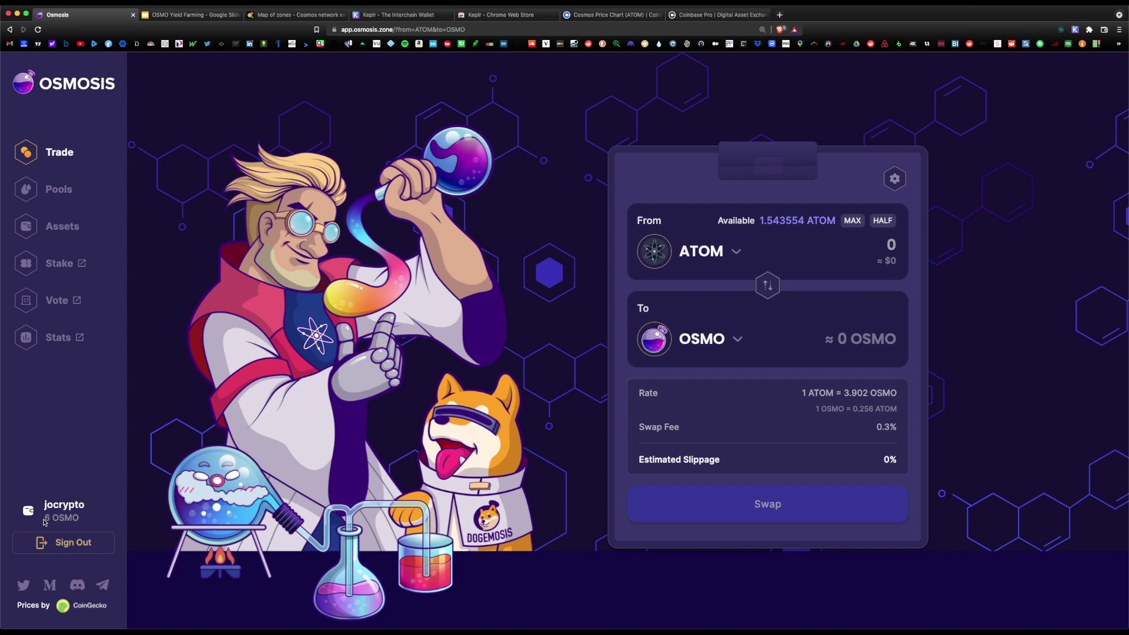
click(1074, 29)
Check the Keplr Osmosis account, showing 6.005649 OSMO available.
click(1021, 52)
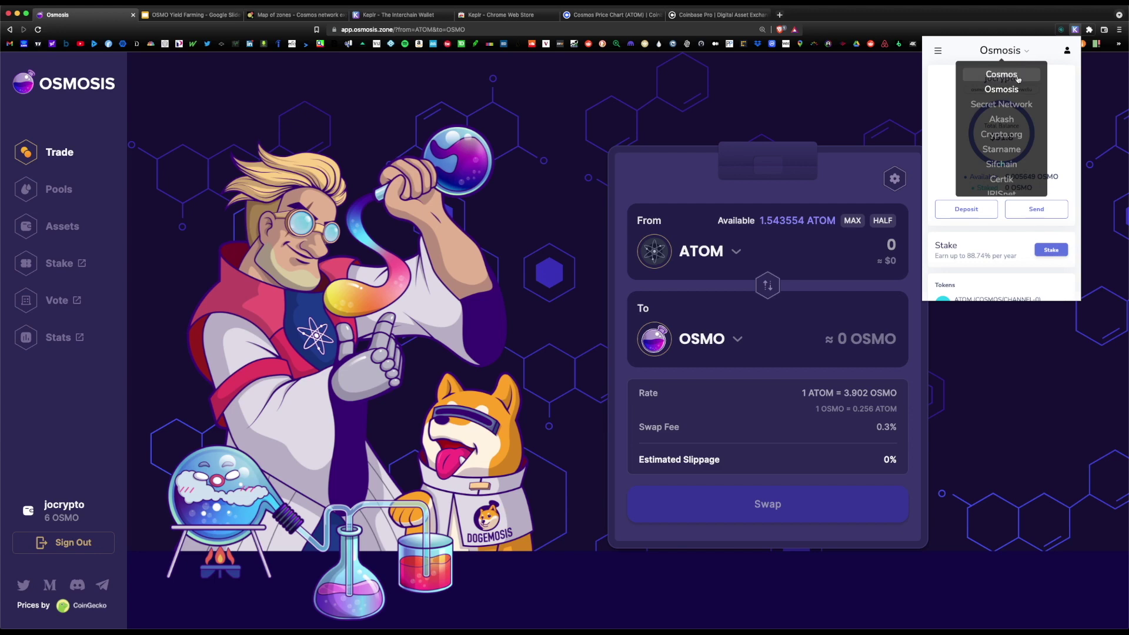
click(1028, 50)
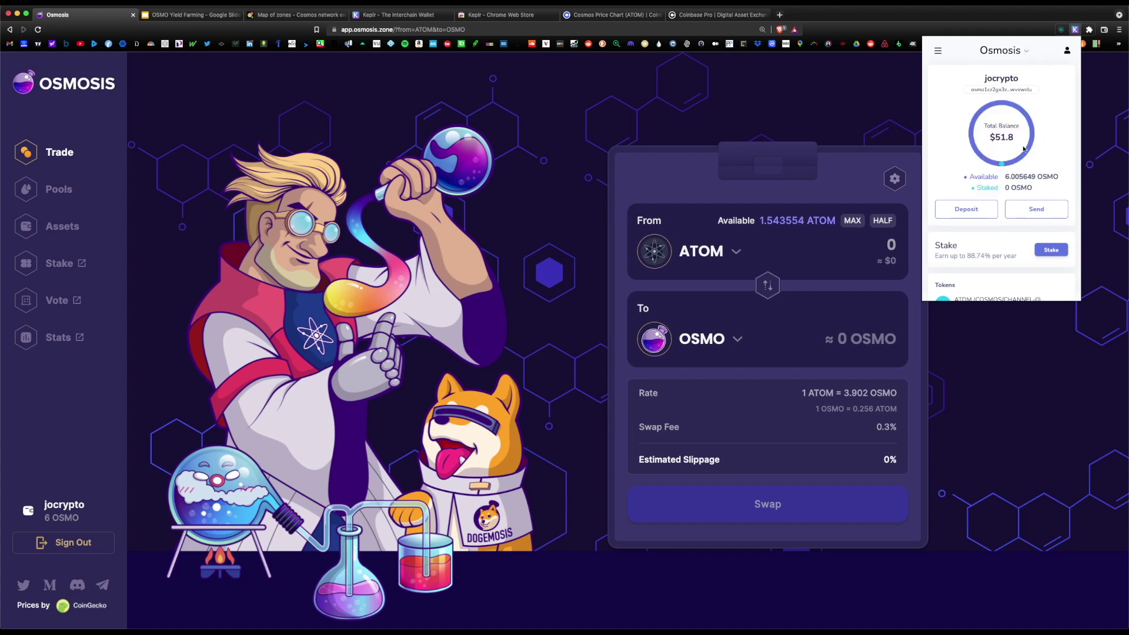
drag(1006, 177, 1046, 177)
Highlight plan step 5 about adding to Pool #1 ATOM/OSMO, then return to Osmosis.
key(ctrl+Tab)
double_click(475, 372)
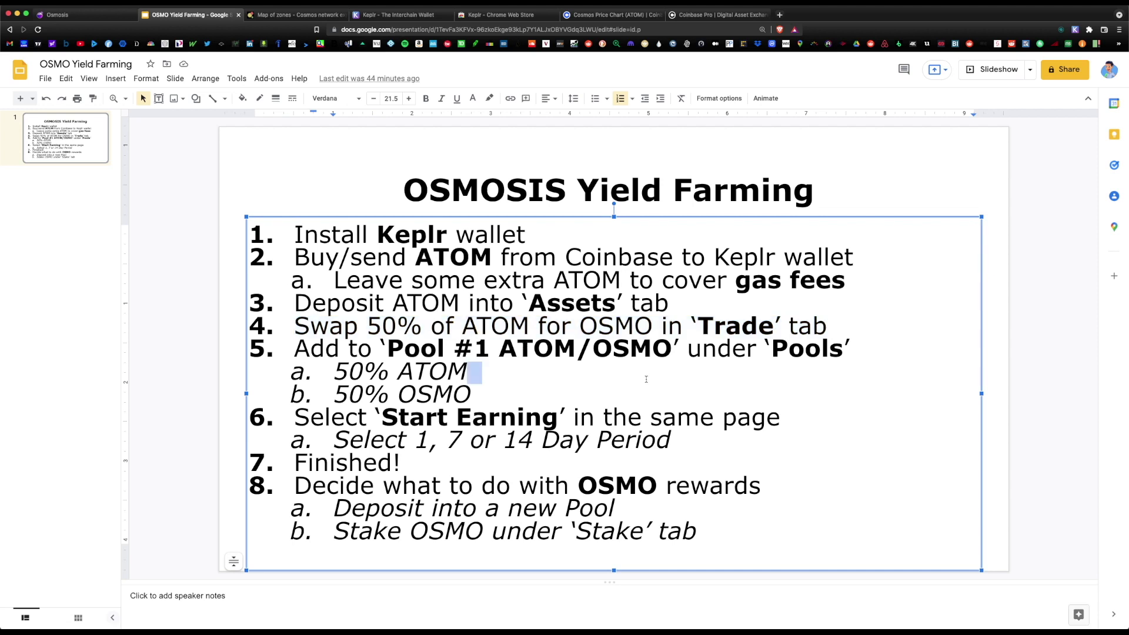
drag(297, 348, 675, 355)
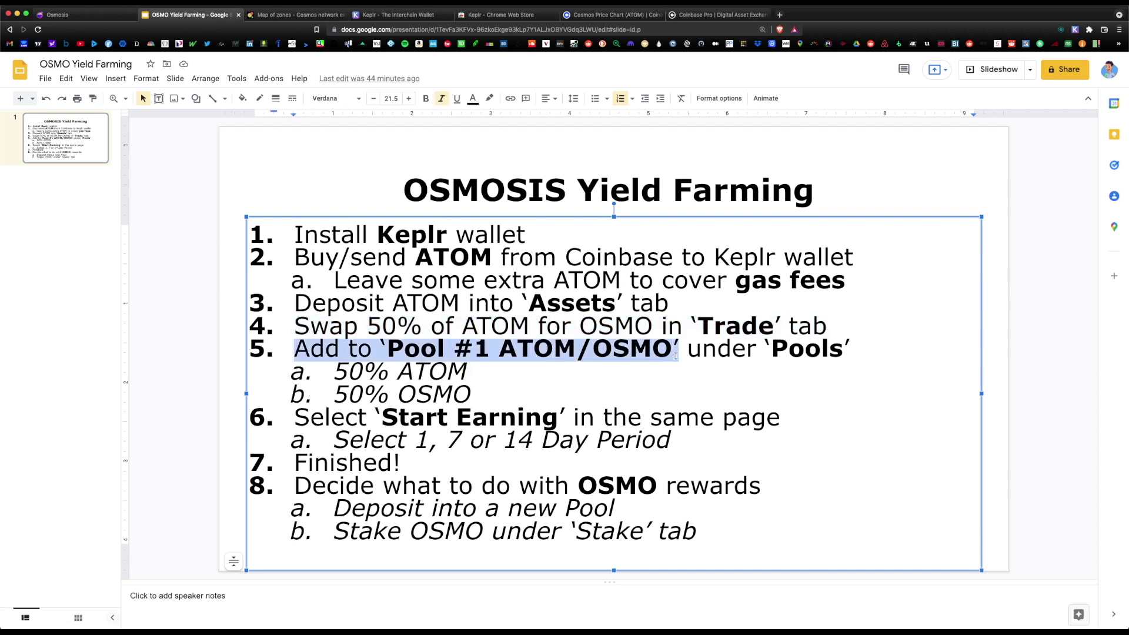
key(super+1)
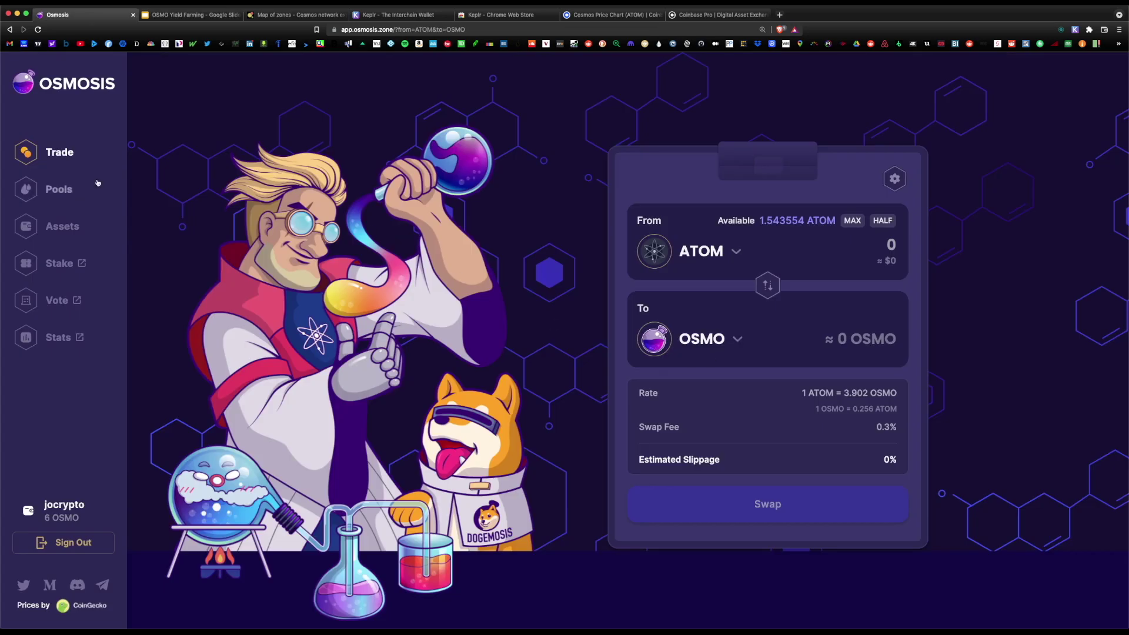
Open Pool #1 ATOM/OSMO from Pools and scroll through its liquidity details.
click(67, 191)
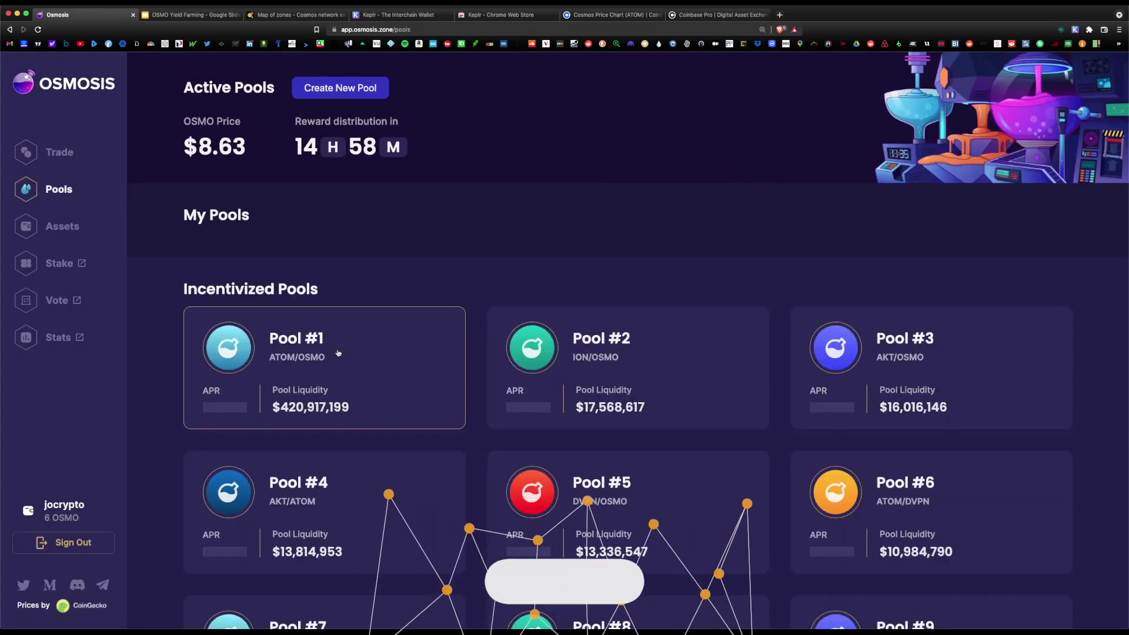
click(395, 360)
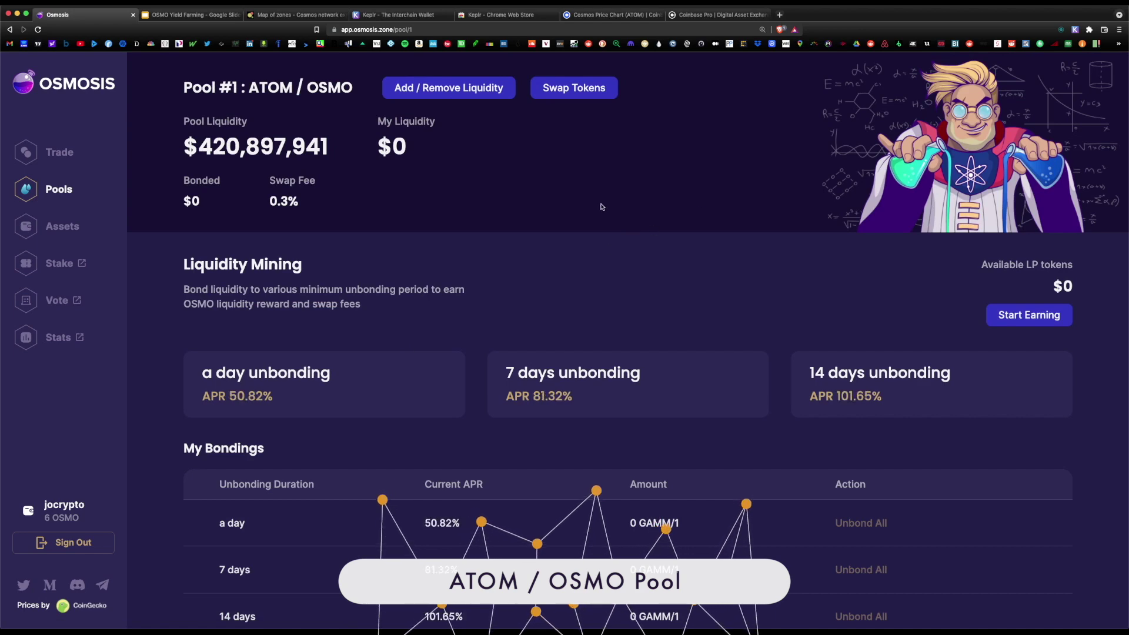
scroll(601, 207, down, 3)
scroll(601, 207, down, 2)
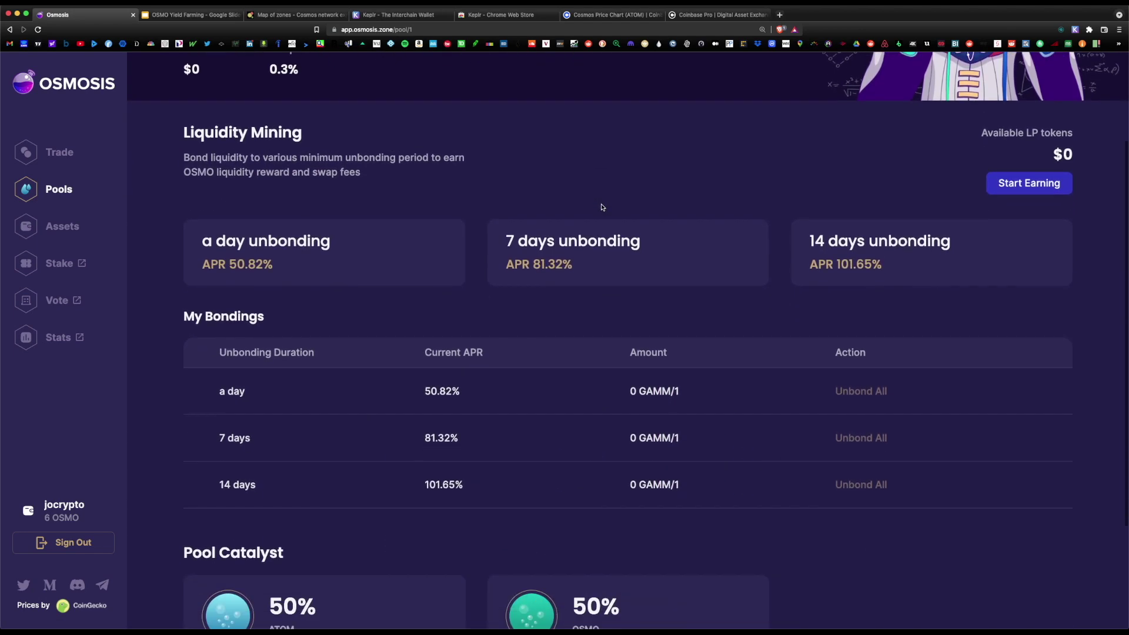
scroll(601, 207, down, 3)
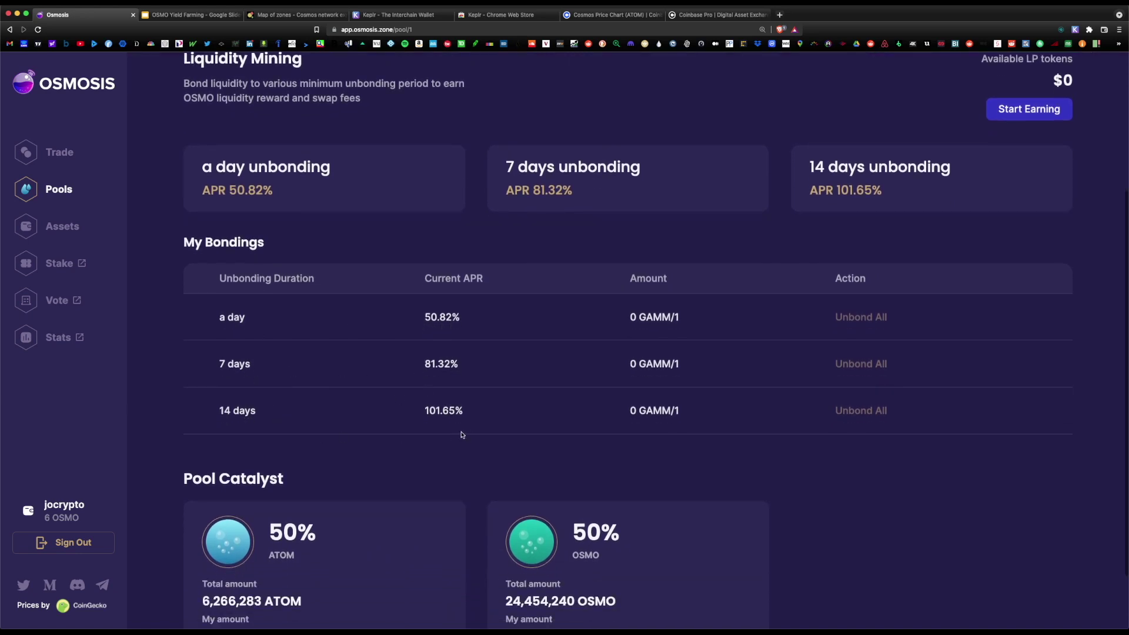
scroll(739, 265, up, 8)
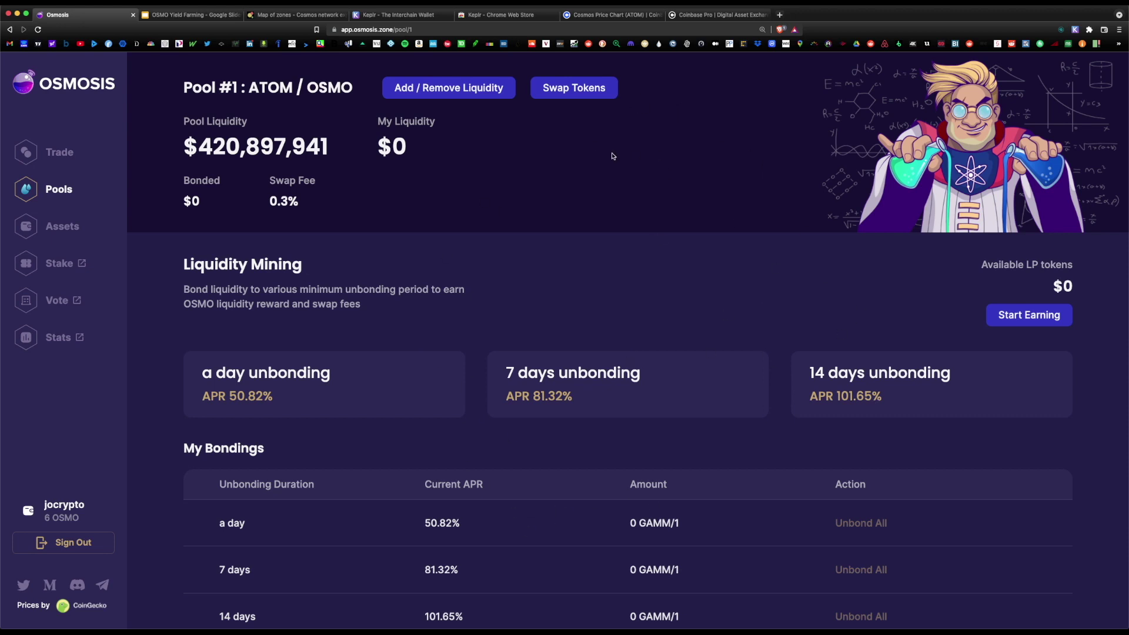
Highlight the 14 days unbonding option and its 101.65% APR.
drag(810, 399, 883, 399)
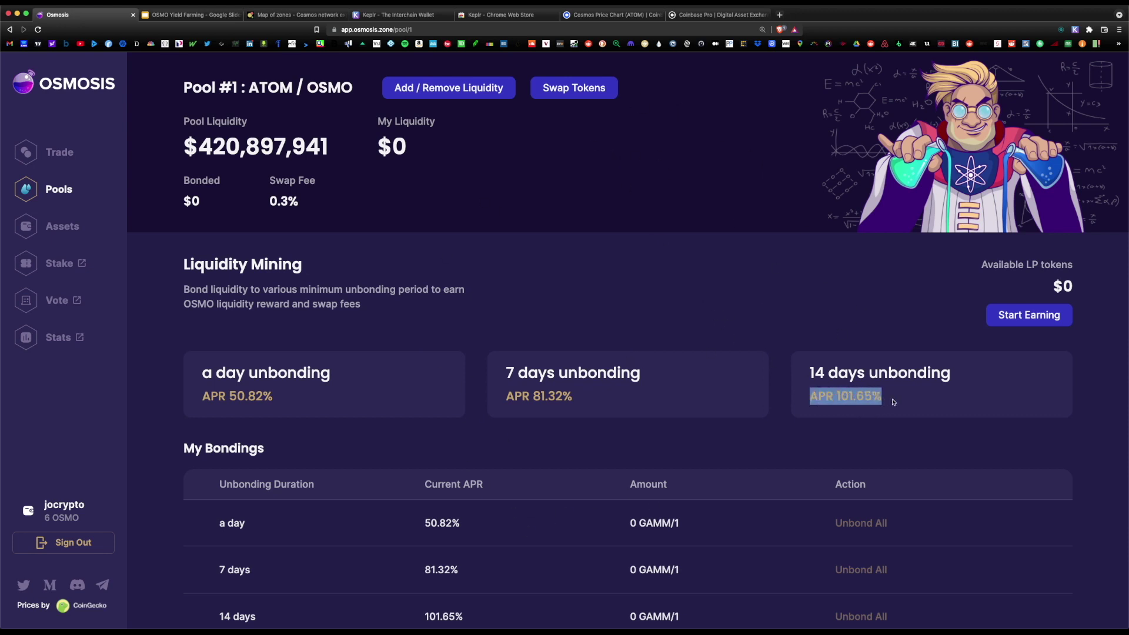
click(875, 388)
drag(810, 377, 944, 378)
click(929, 406)
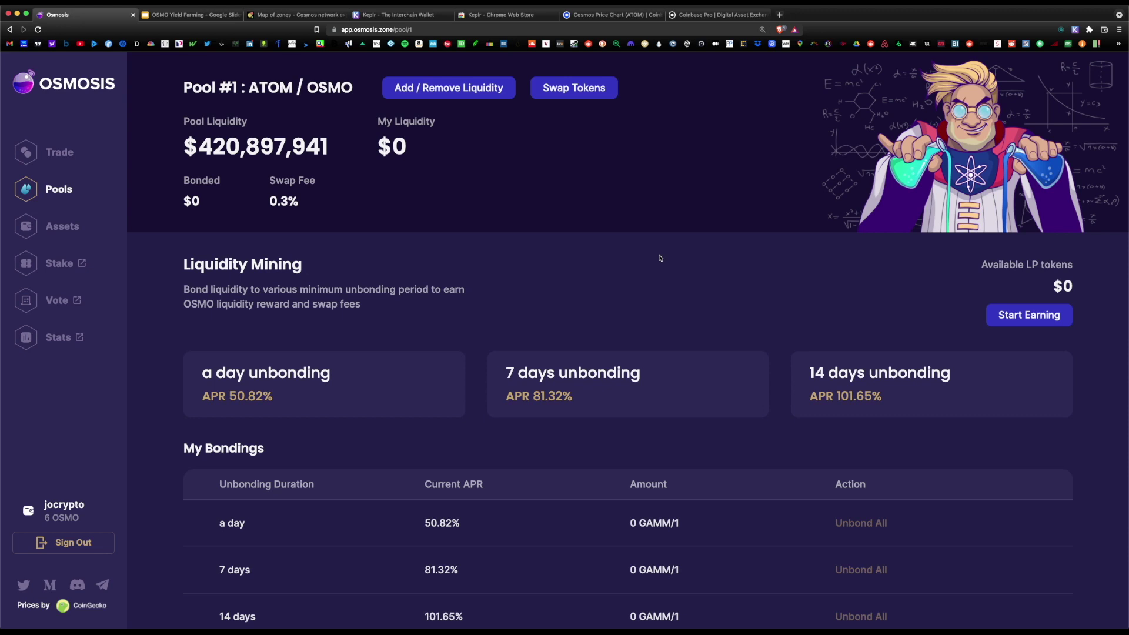
drag(804, 377, 976, 382)
click(956, 395)
drag(807, 375, 950, 377)
click(941, 402)
drag(808, 375, 953, 376)
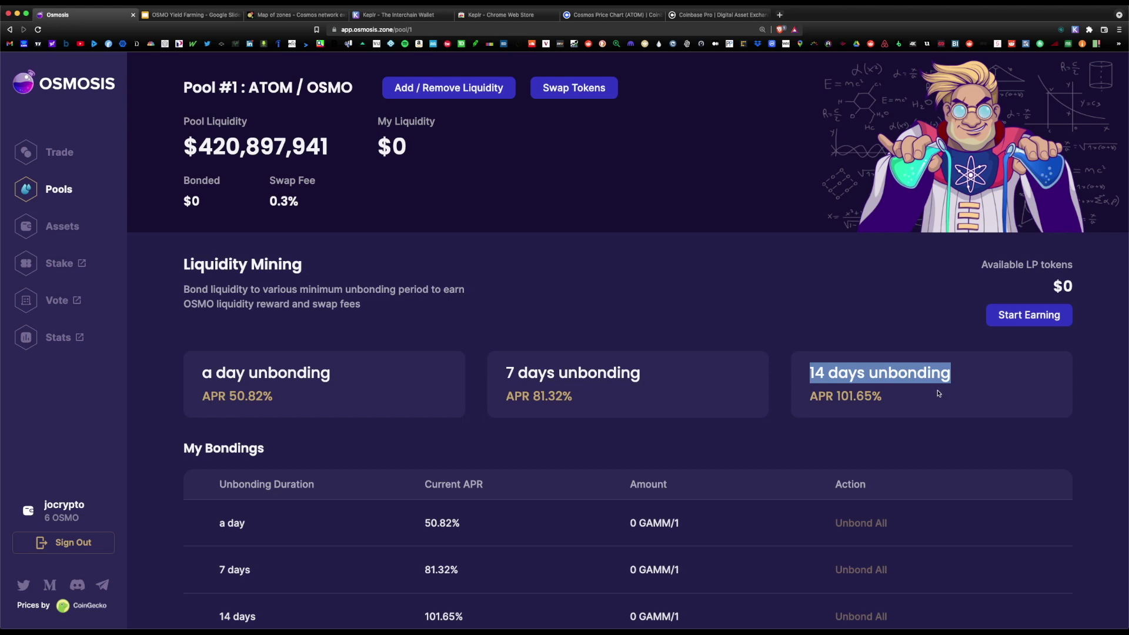
click(937, 394)
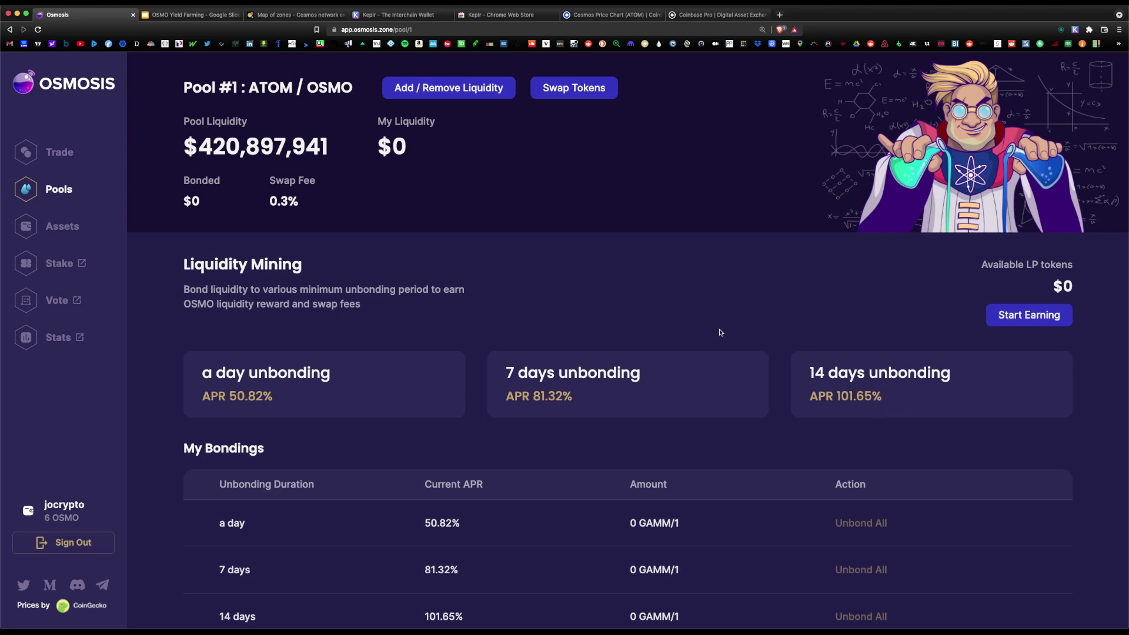
Highlight the 7-day option's 81.32% APR and the one-day APR card.
drag(507, 374, 734, 374)
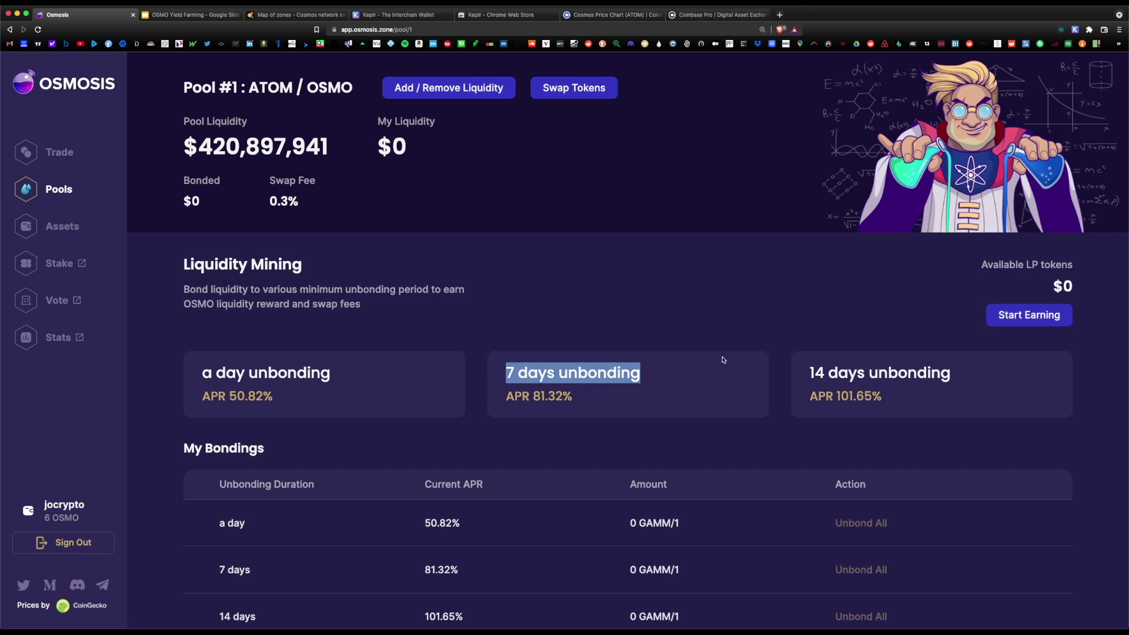
click(628, 396)
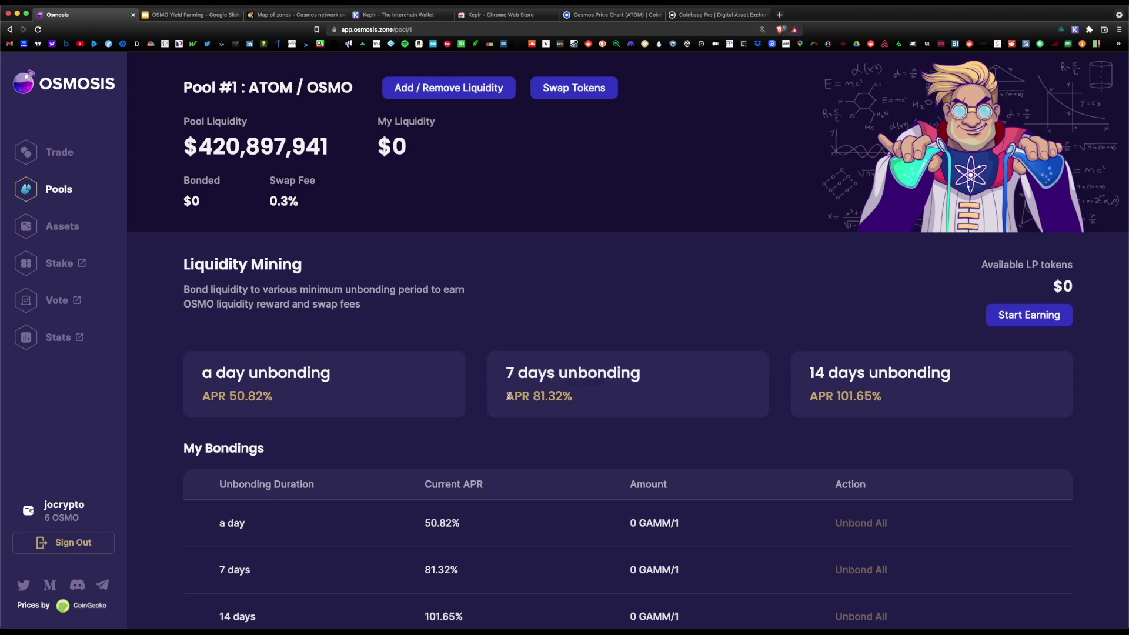
drag(506, 396, 586, 399)
click(645, 313)
scroll(735, 295, down, 2)
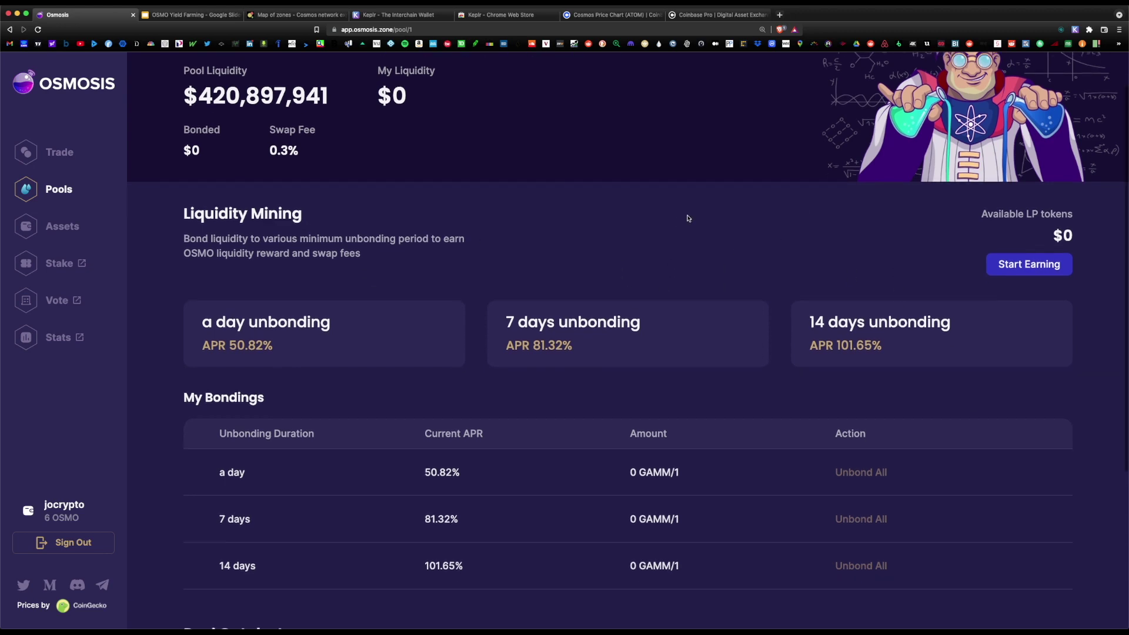
double_click(213, 345)
click(411, 333)
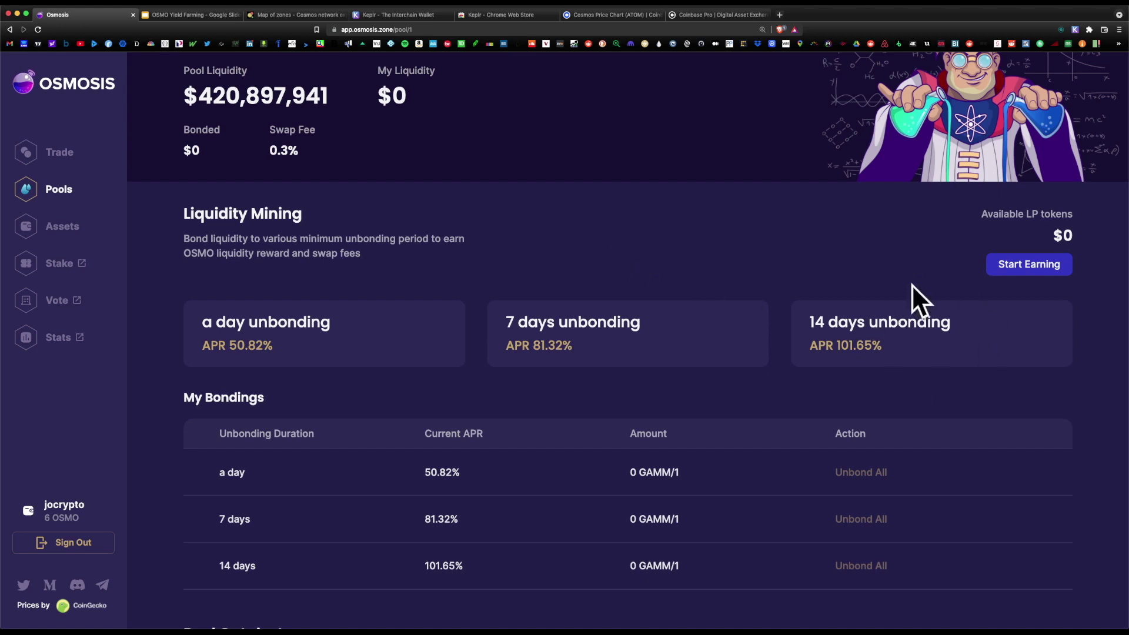
scroll(911, 284, up, 2)
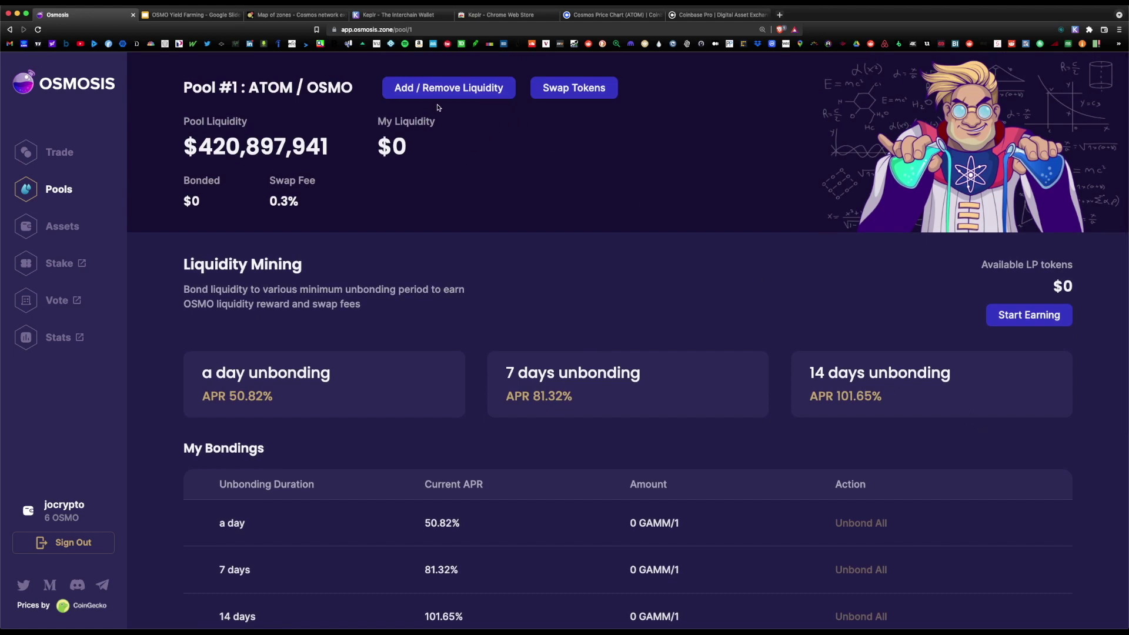
Add MAX ATOM plus matching OSMO to Pool #1, approve in Keplr, and open LP bonding.
click(474, 97)
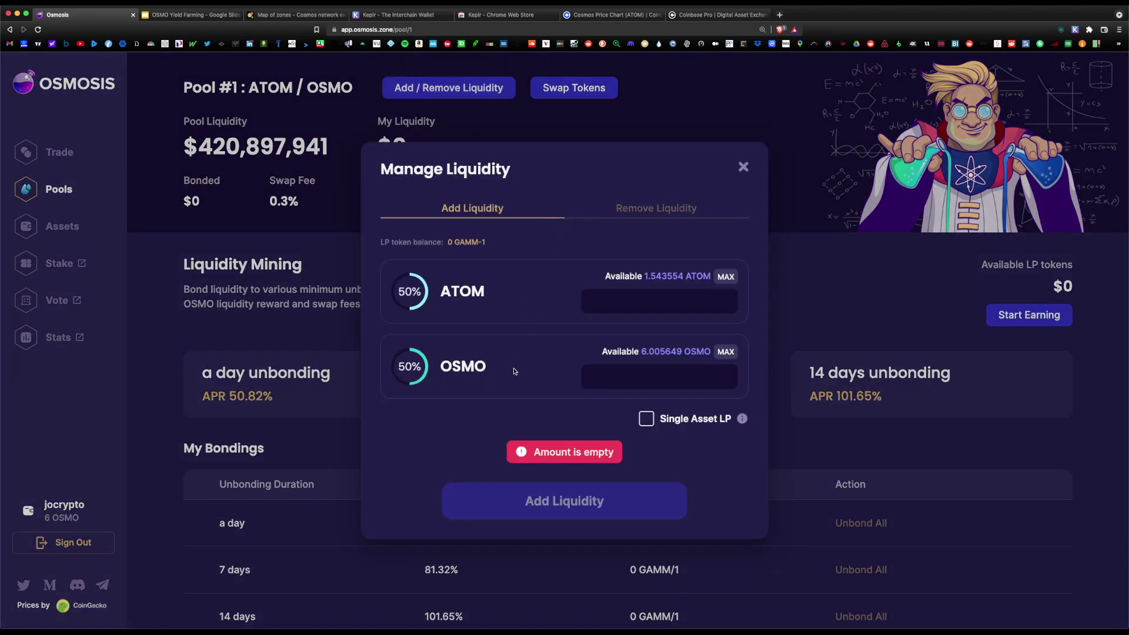
click(733, 279)
click(595, 497)
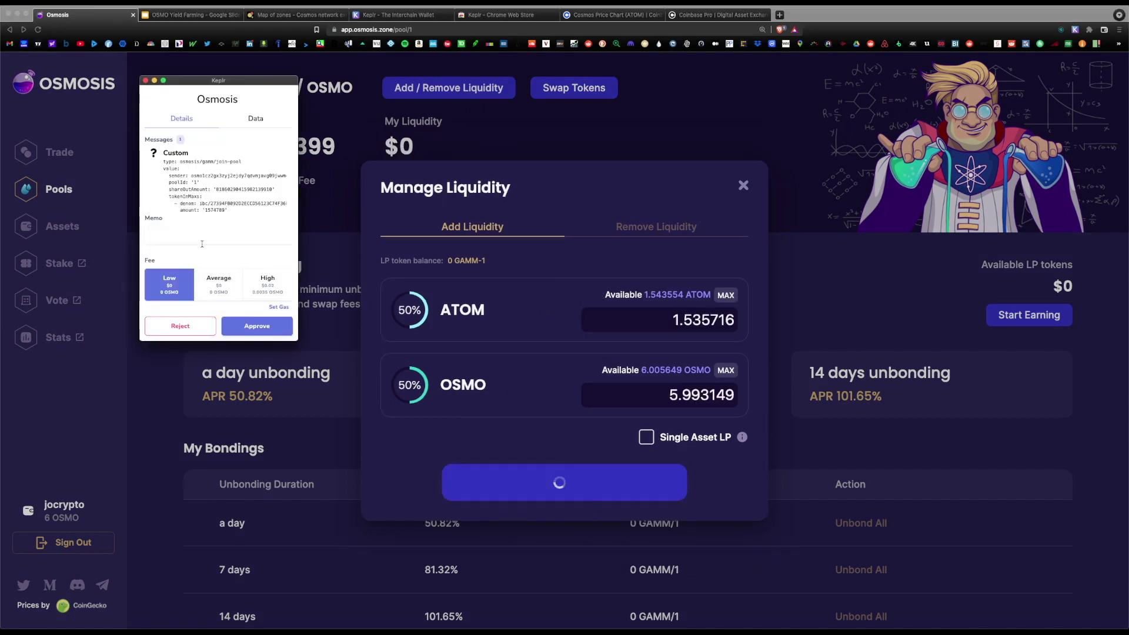
click(256, 326)
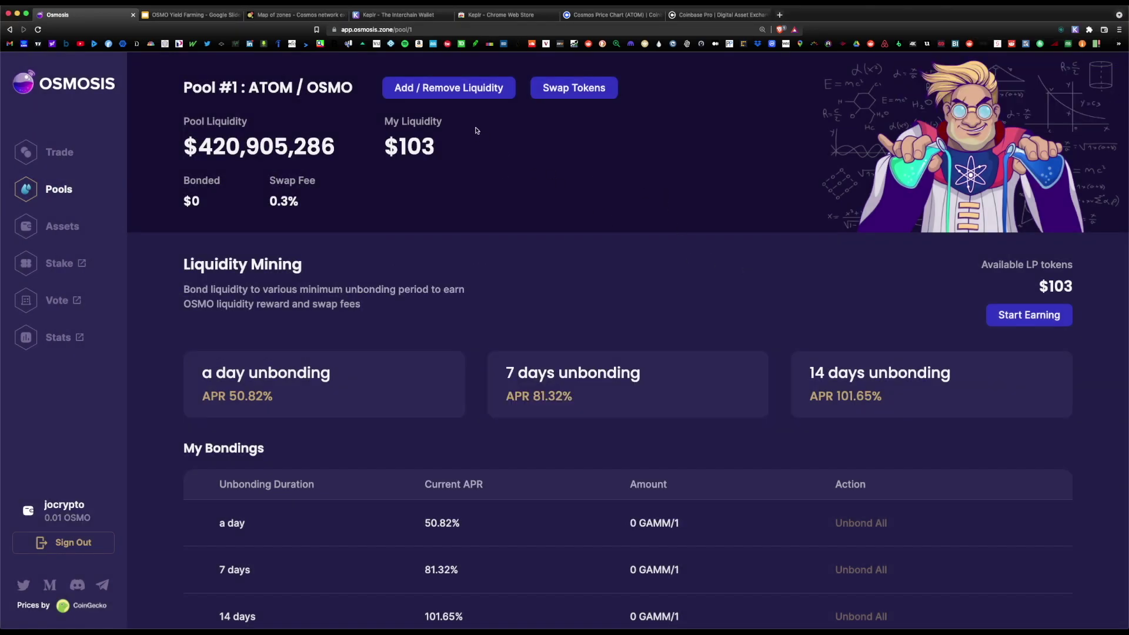
click(1043, 319)
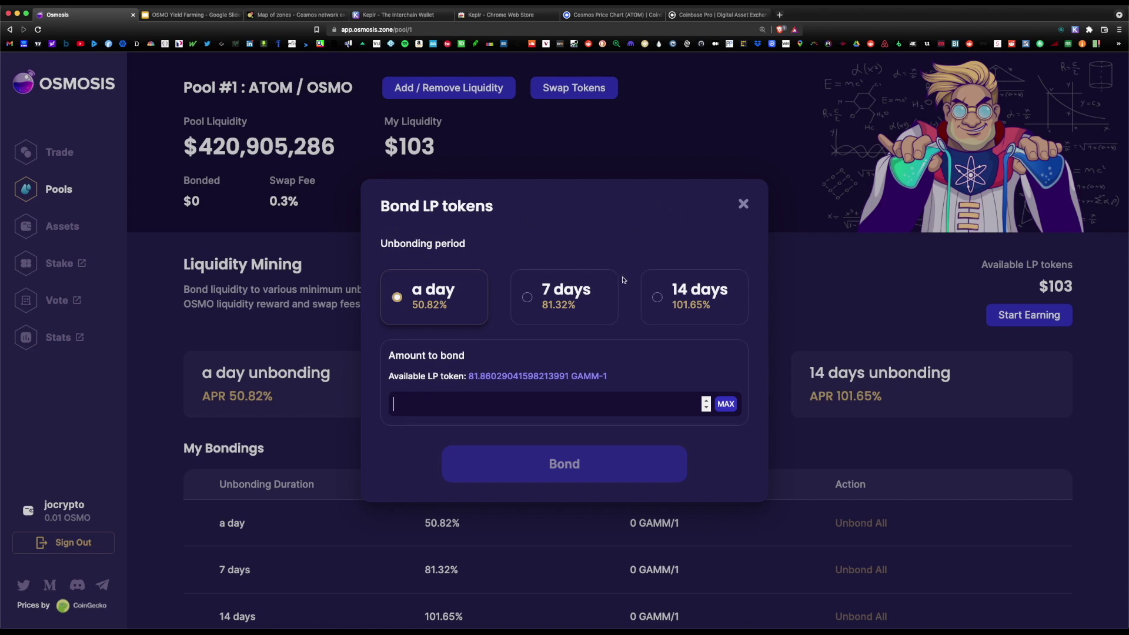
Bond the full 81.86 GAMM-1 LP tokens with the 14-day unbonding period.
click(659, 287)
click(728, 406)
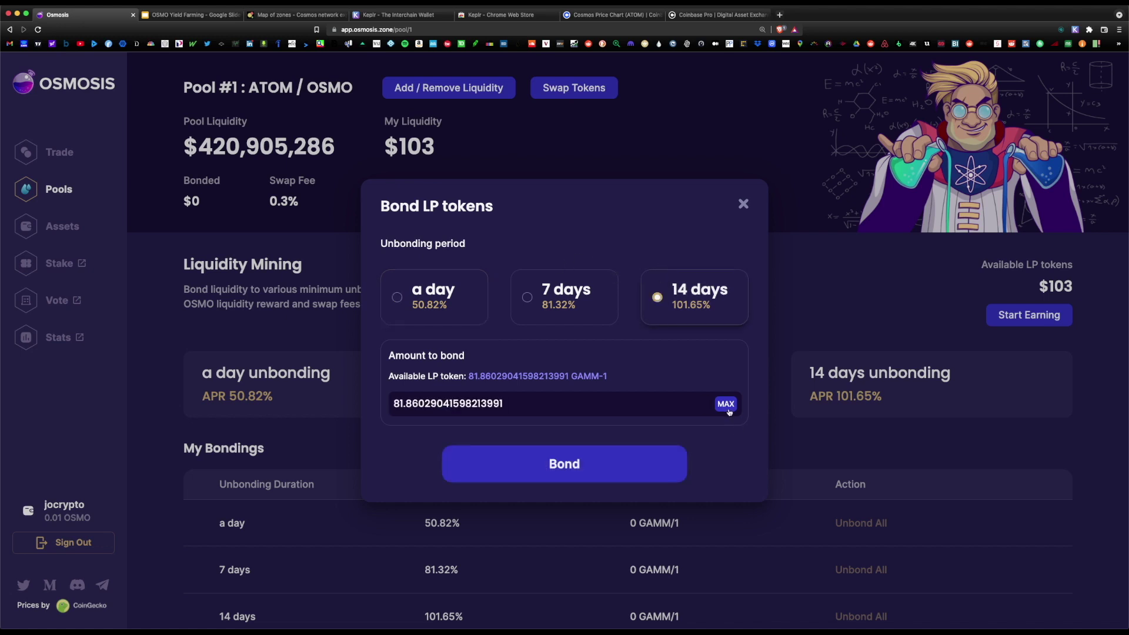
click(556, 464)
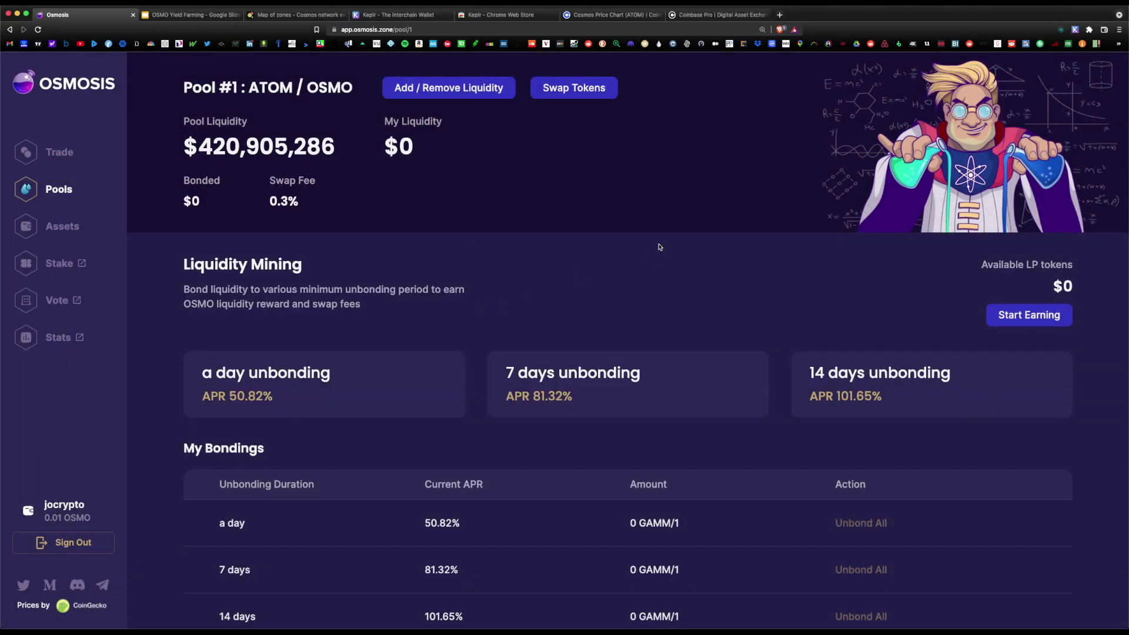
Reload the pool page, check the My Bondings section, and return to the pool list.
click(38, 29)
scroll(624, 236, down, 3)
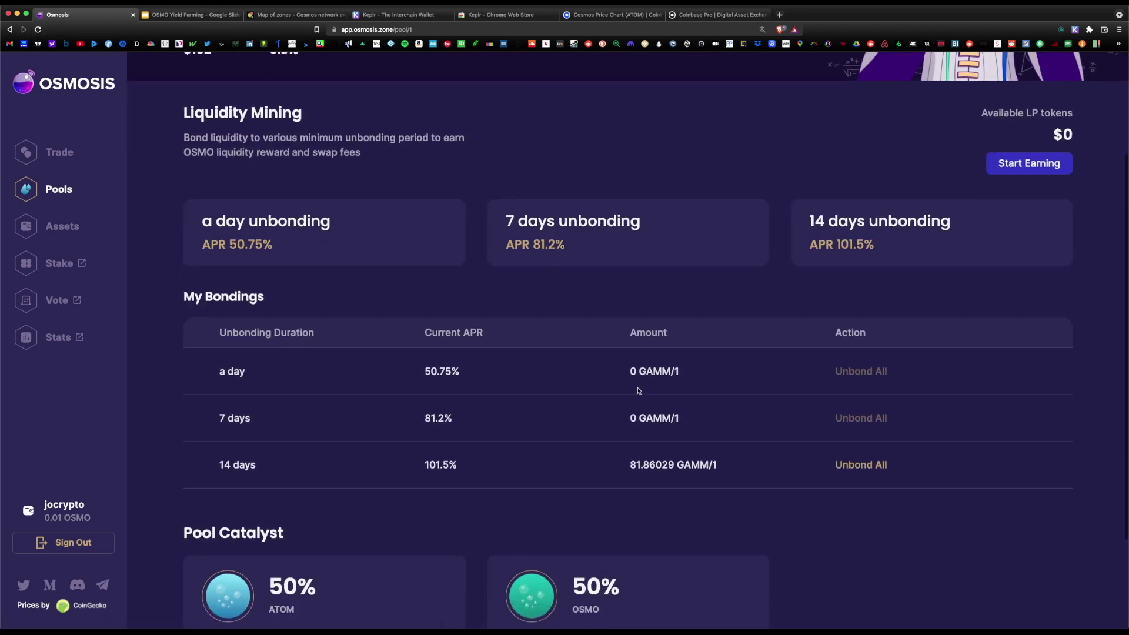
drag(183, 298, 290, 297)
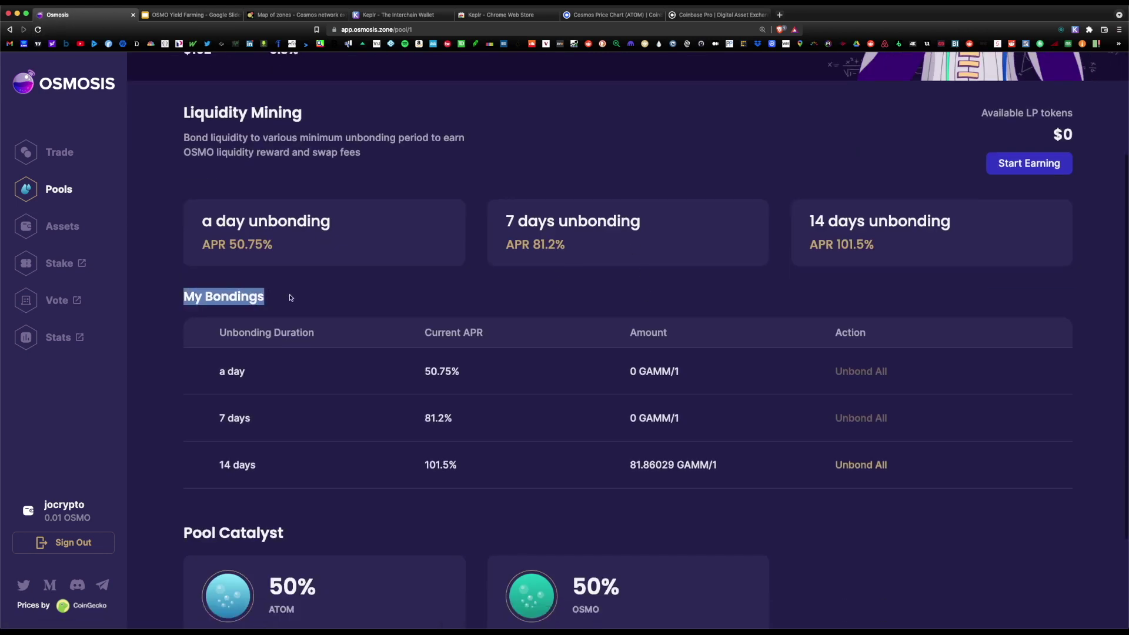
click(290, 297)
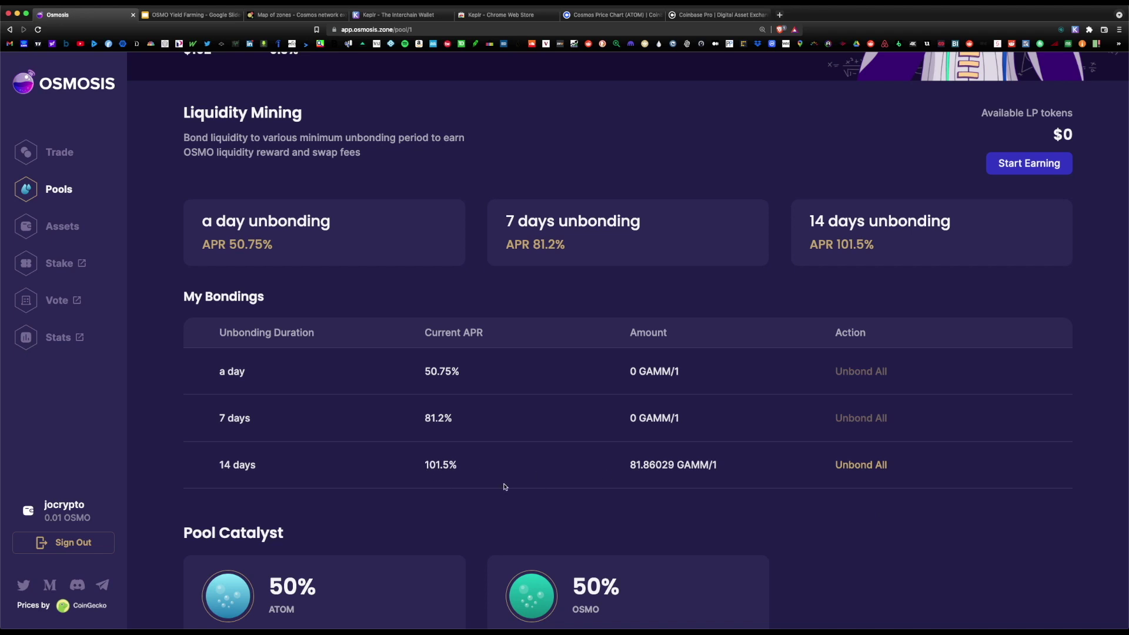
scroll(588, 294, up, 3)
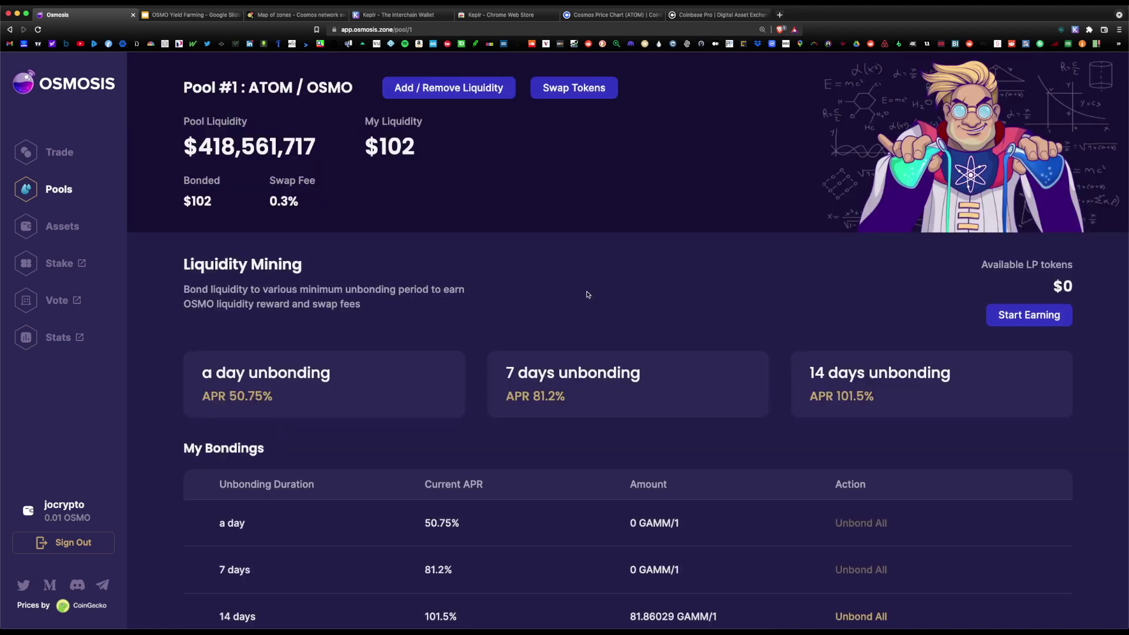
click(50, 192)
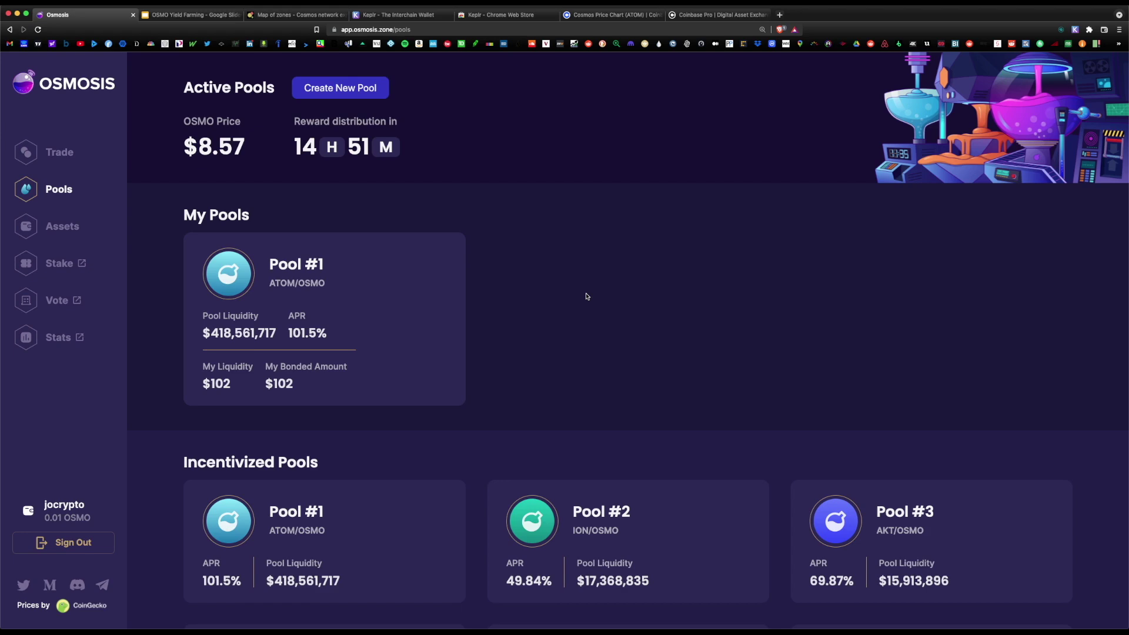
Scroll the Pools page to review Pool #1 under My Pools with $102 bonded.
scroll(540, 284, down, 20)
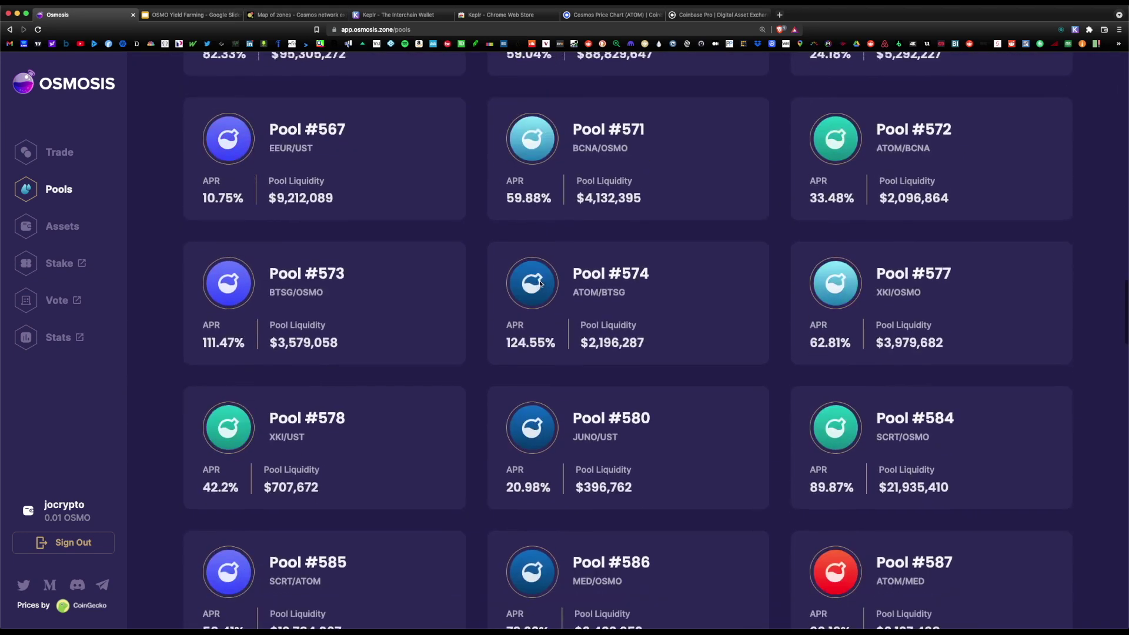
scroll(538, 284, down, 10)
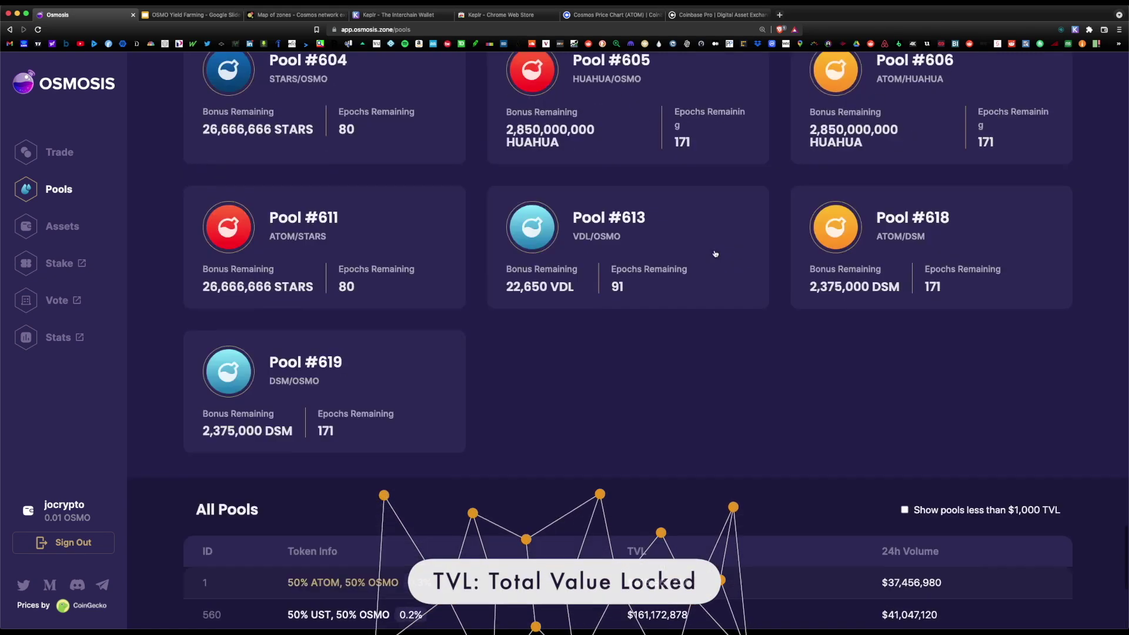
scroll(715, 253, up, 20)
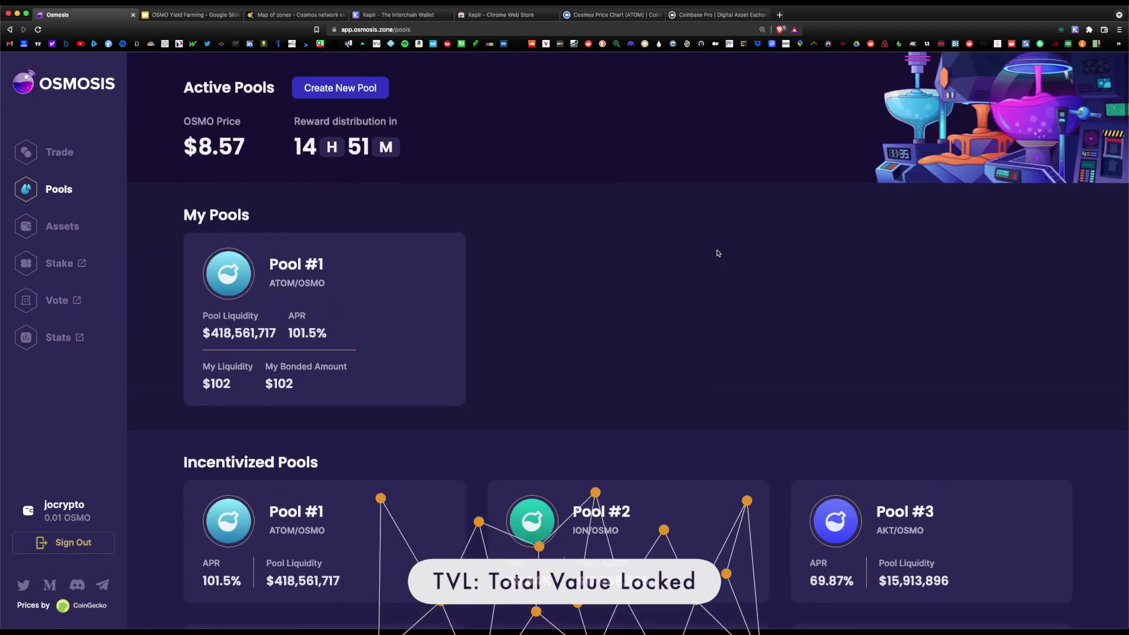
Highlight slide step 8 and its options: deposit into a new pool or stake OSMO.
key(ctrl+Tab)
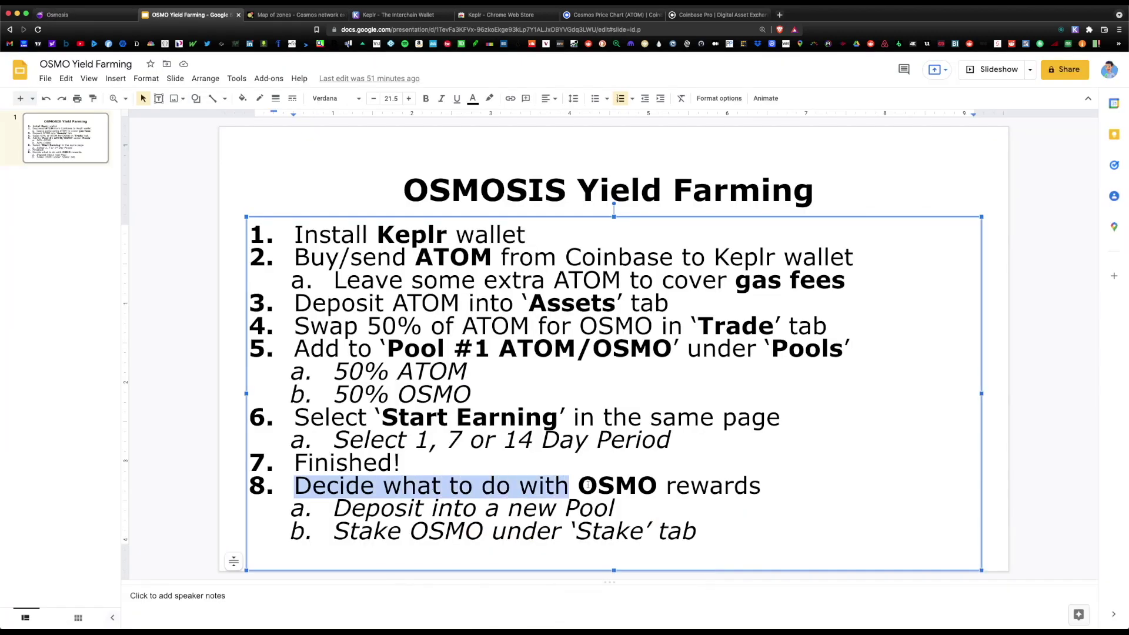
drag(588, 486, 787, 483)
click(618, 507)
drag(334, 507, 618, 501)
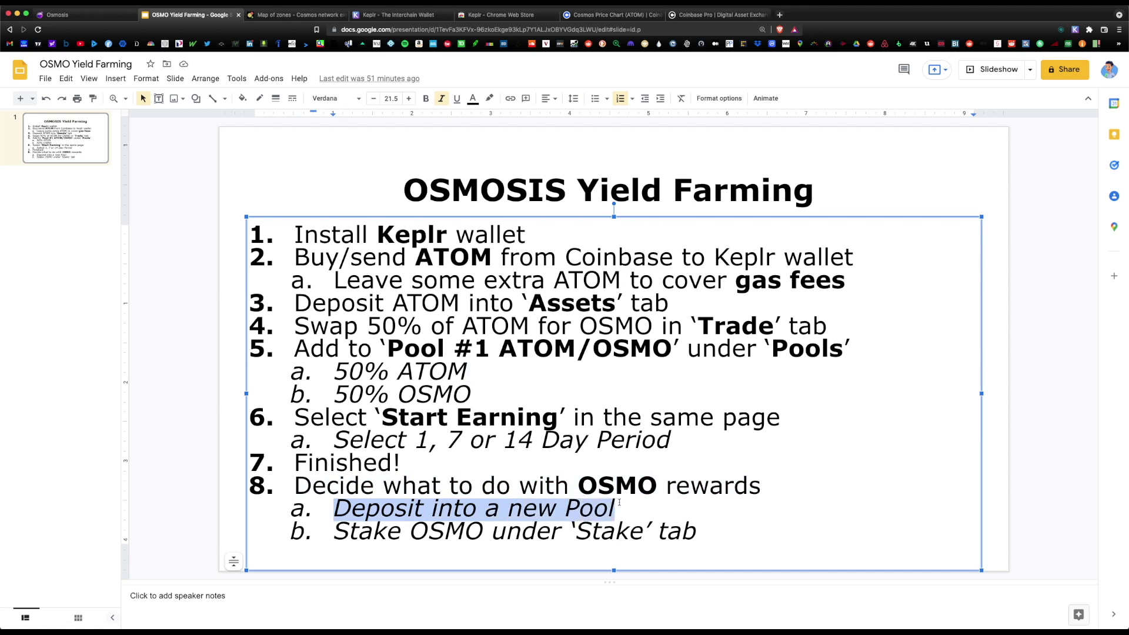
click(619, 502)
drag(333, 531, 698, 531)
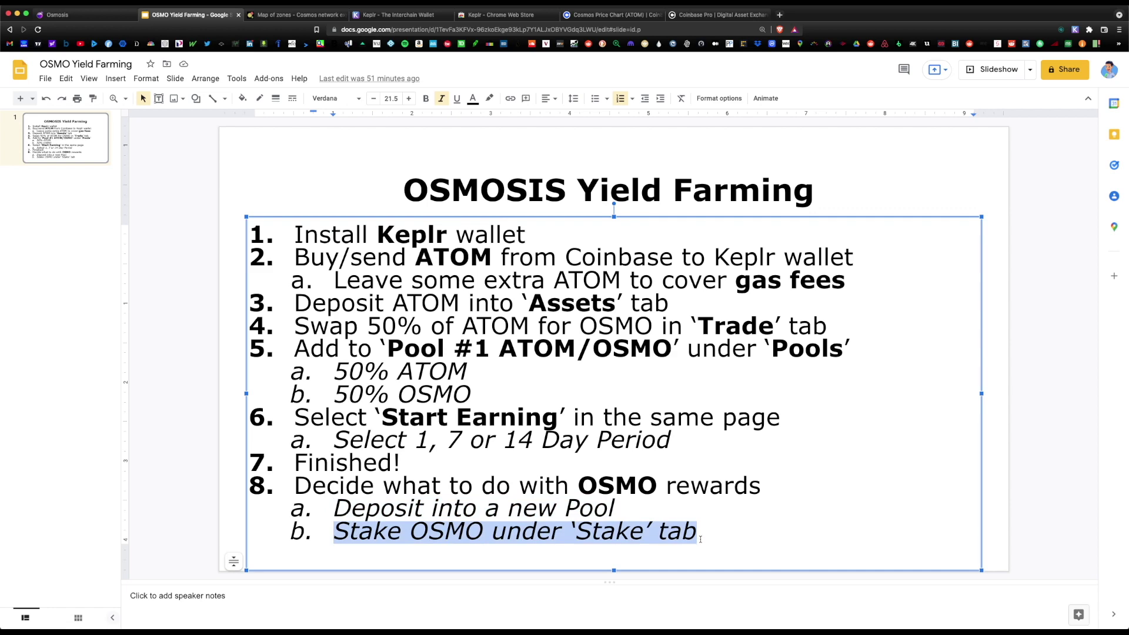
click(646, 510)
click(76, 15)
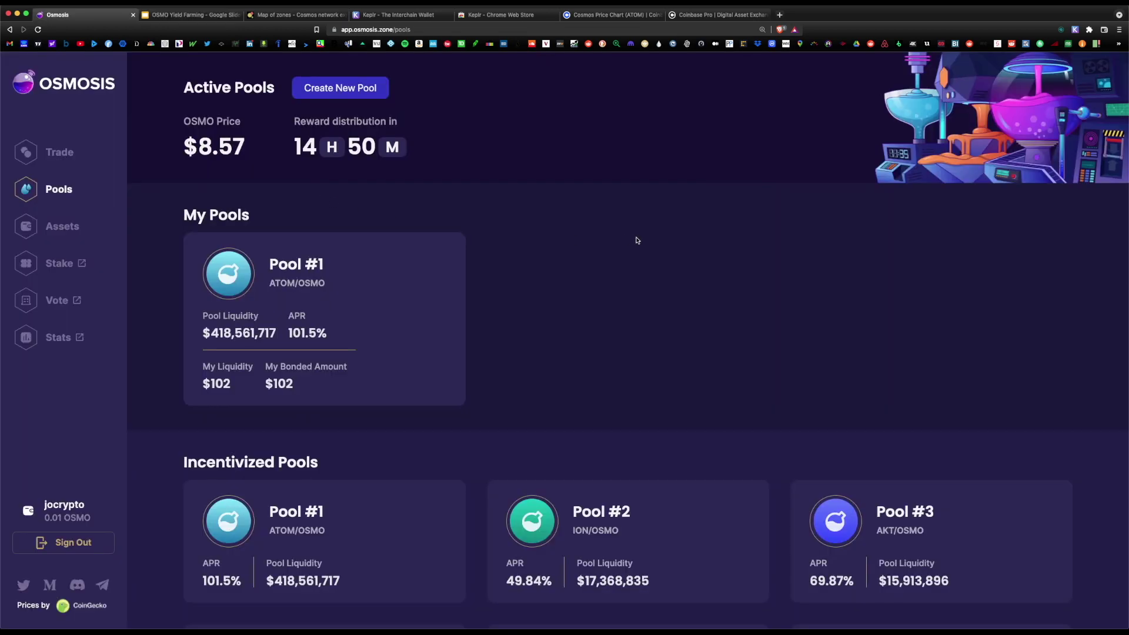
Look over Pool #1 ATOM/OSMO, its Add / Remove Liquidity panel and the Trade page, then return to Pools.
click(365, 305)
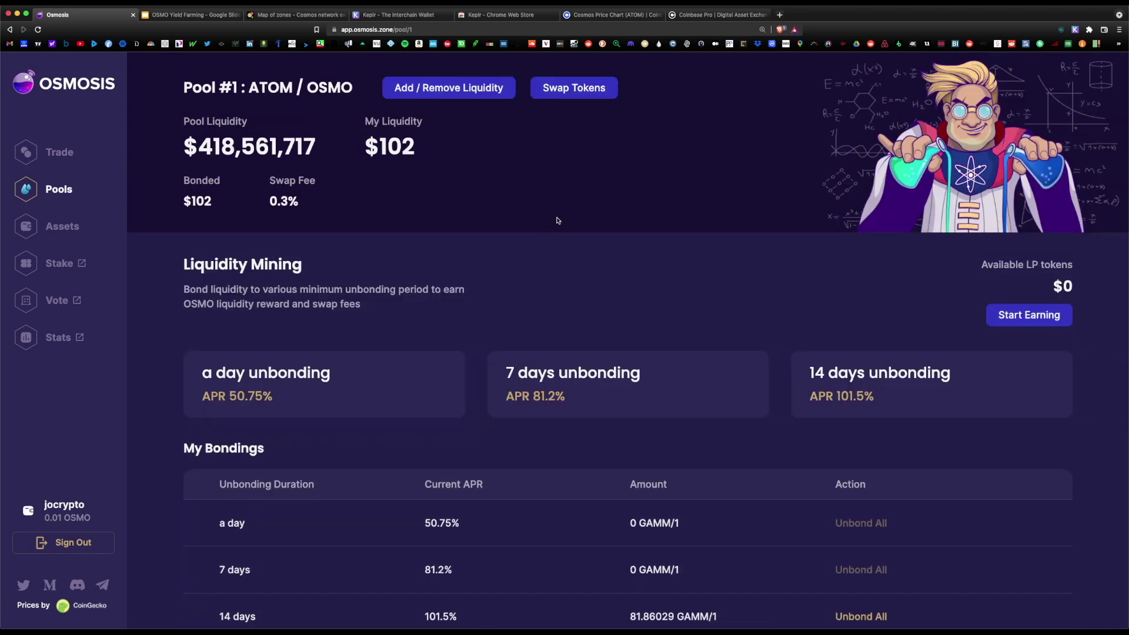
click(473, 91)
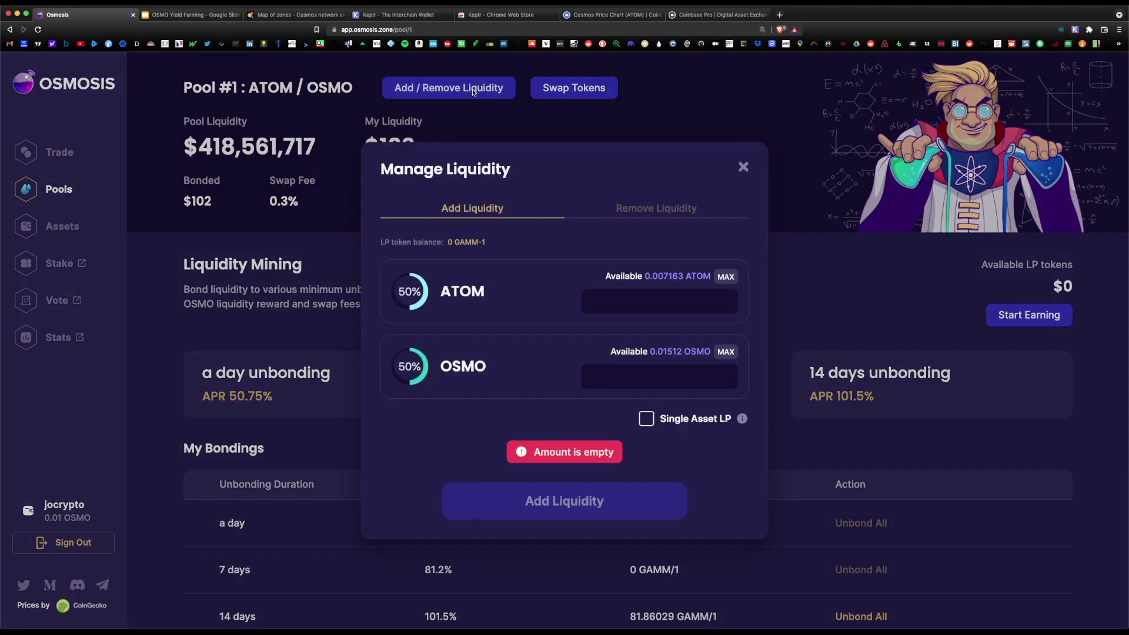
click(745, 167)
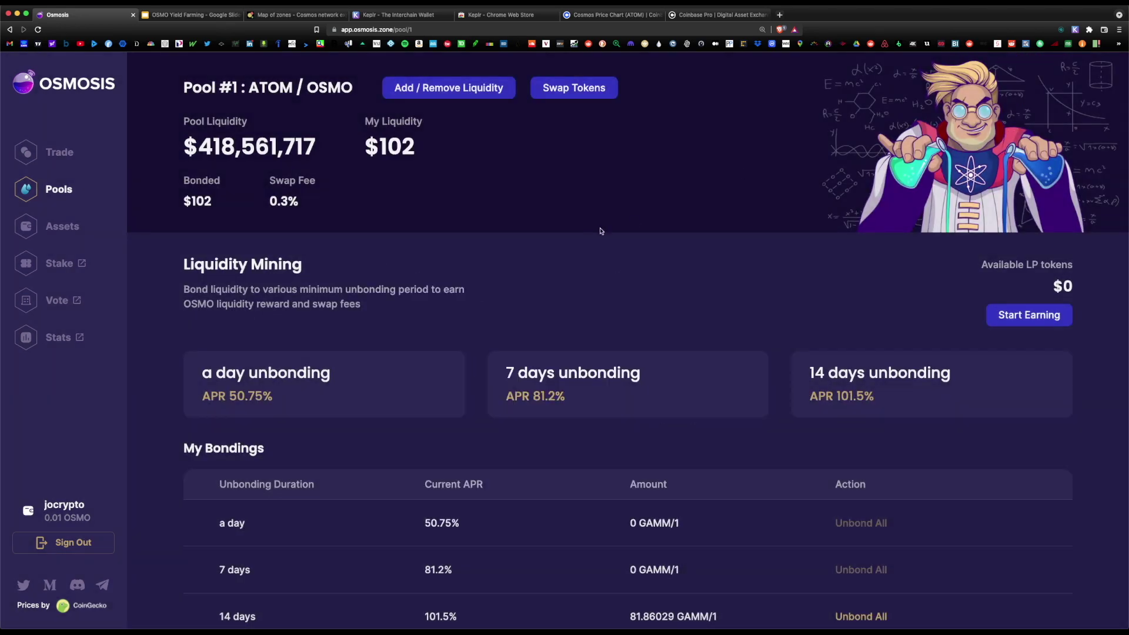
click(574, 88)
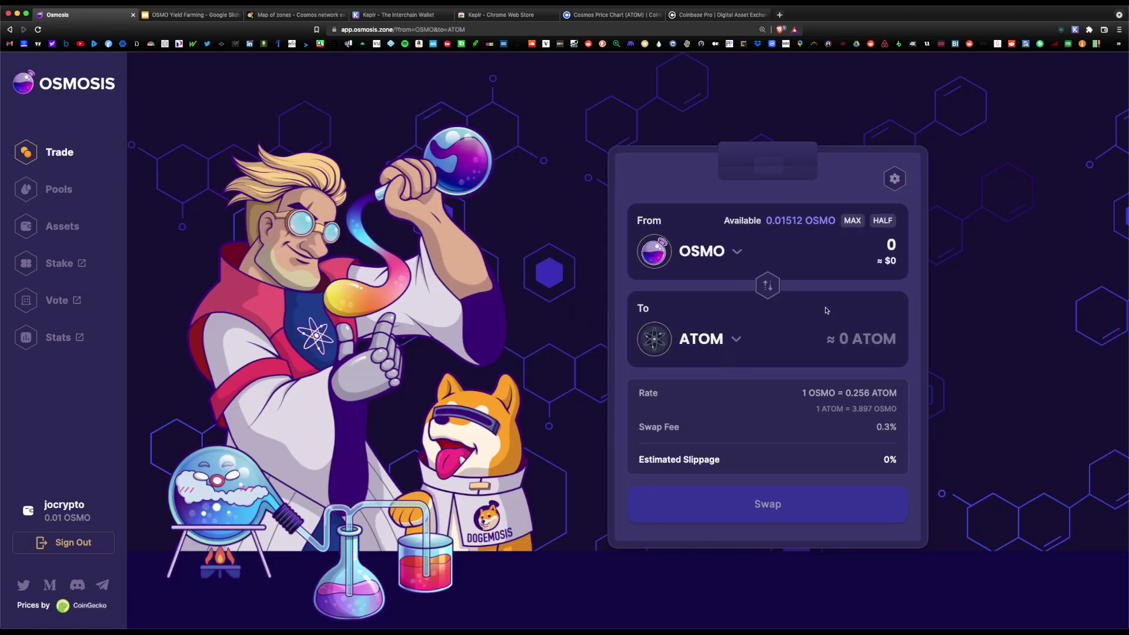
click(67, 191)
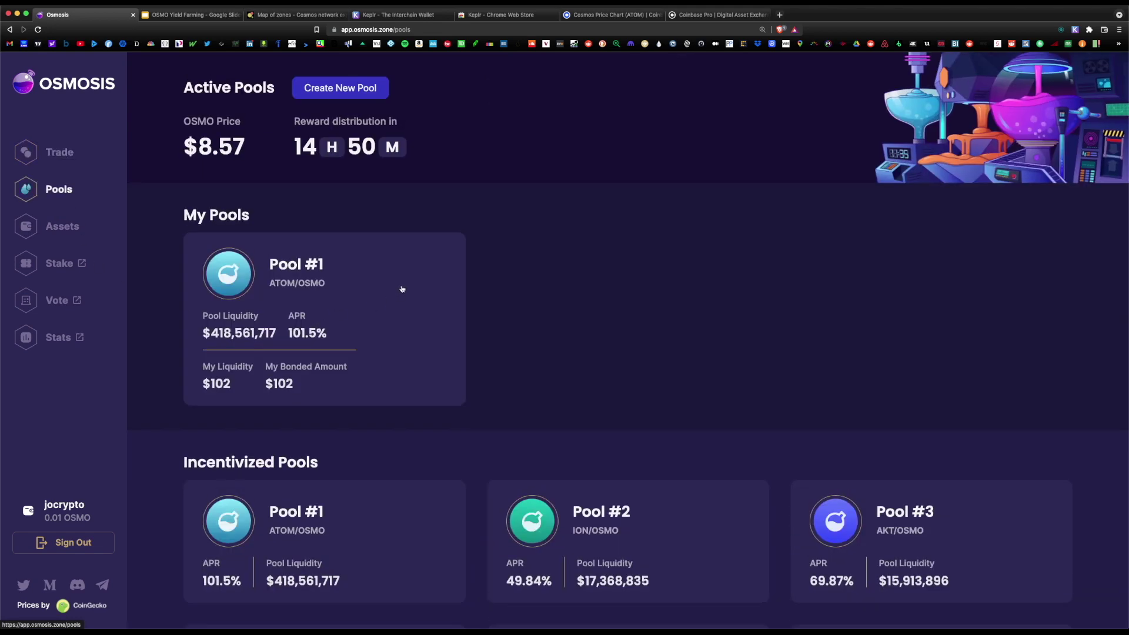
click(402, 288)
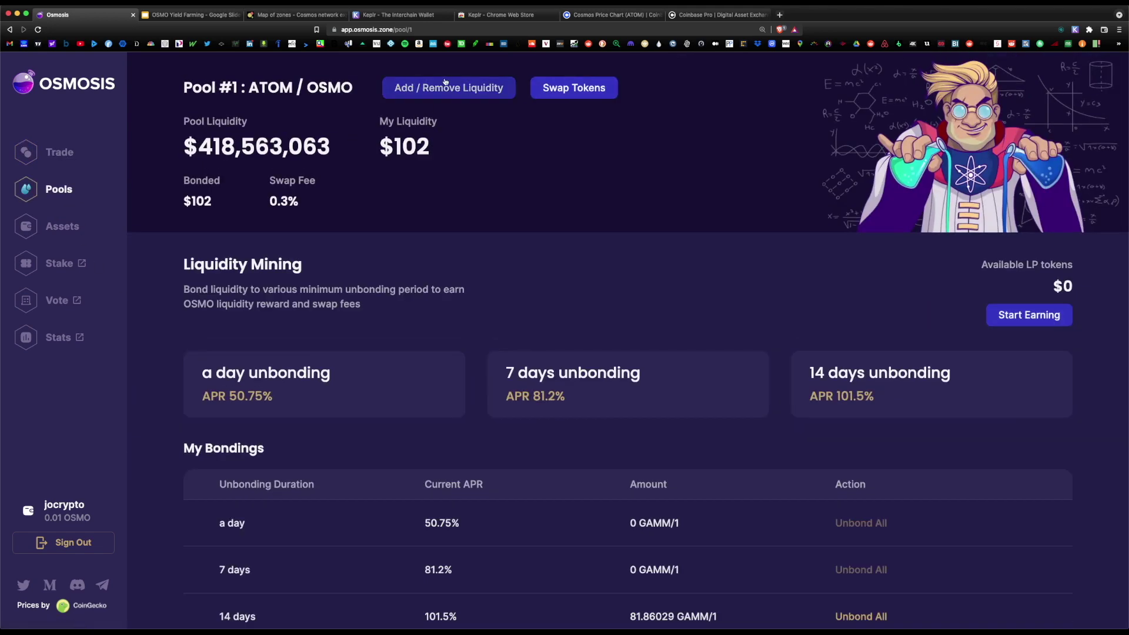
click(65, 189)
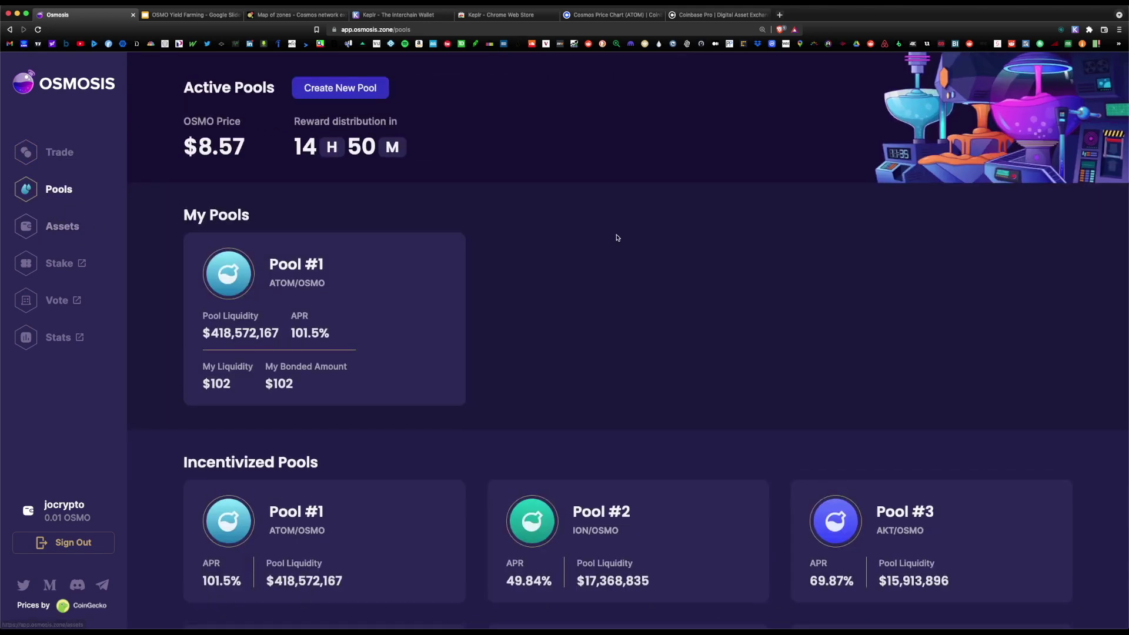
Scroll the Incentivized Pools grid down to pools #557 IXO/OSMO and #572 ATOM/BCNA.
scroll(690, 182, down, 1)
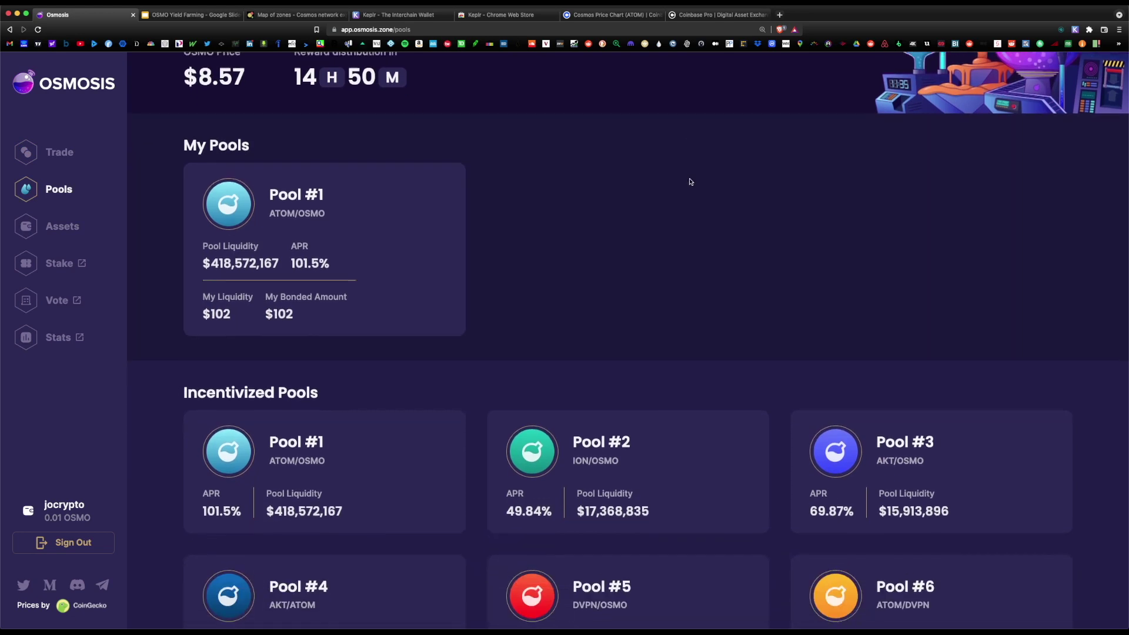
scroll(690, 182, down, 3)
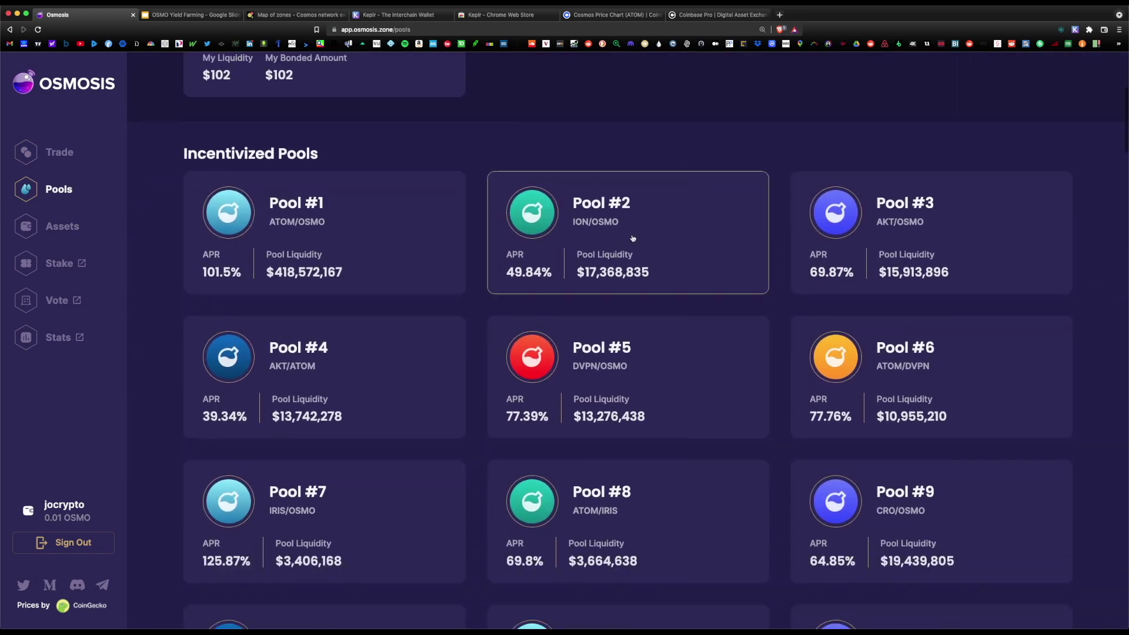
scroll(778, 135, down, 4)
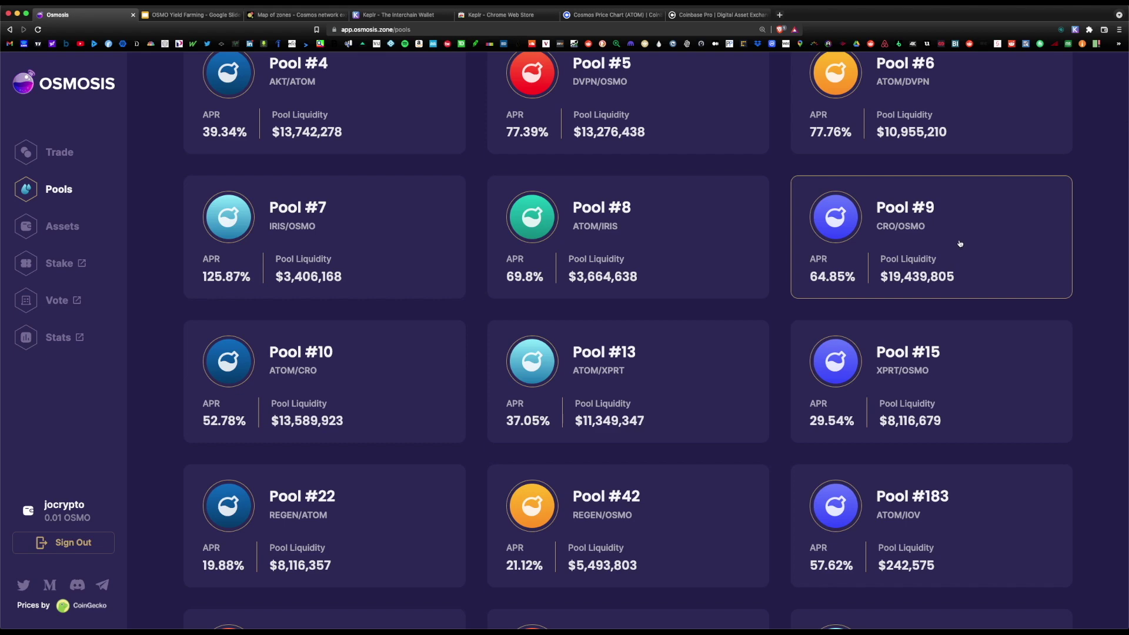
scroll(960, 244, down, 11)
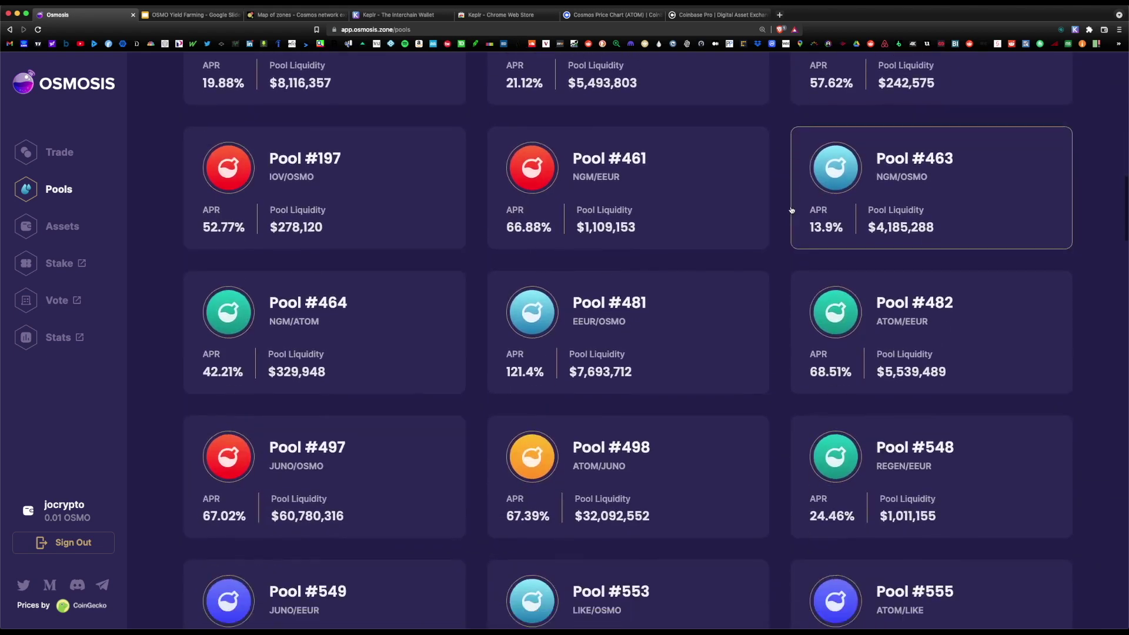
scroll(800, 177, down, 8)
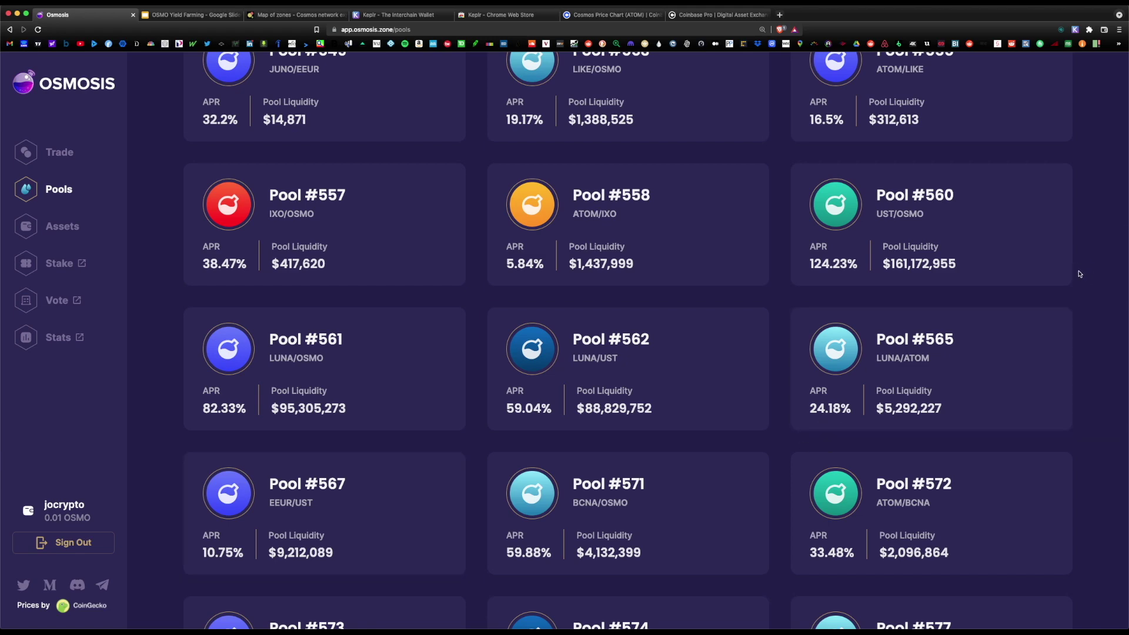
Highlight the stake-OSMO option in the OSMO Yield Farming slides and open Keplr's OSMO Stake page.
key(ctrl+Tab)
drag(334, 535, 697, 536)
click(703, 532)
key(ctrl+shift+Tab)
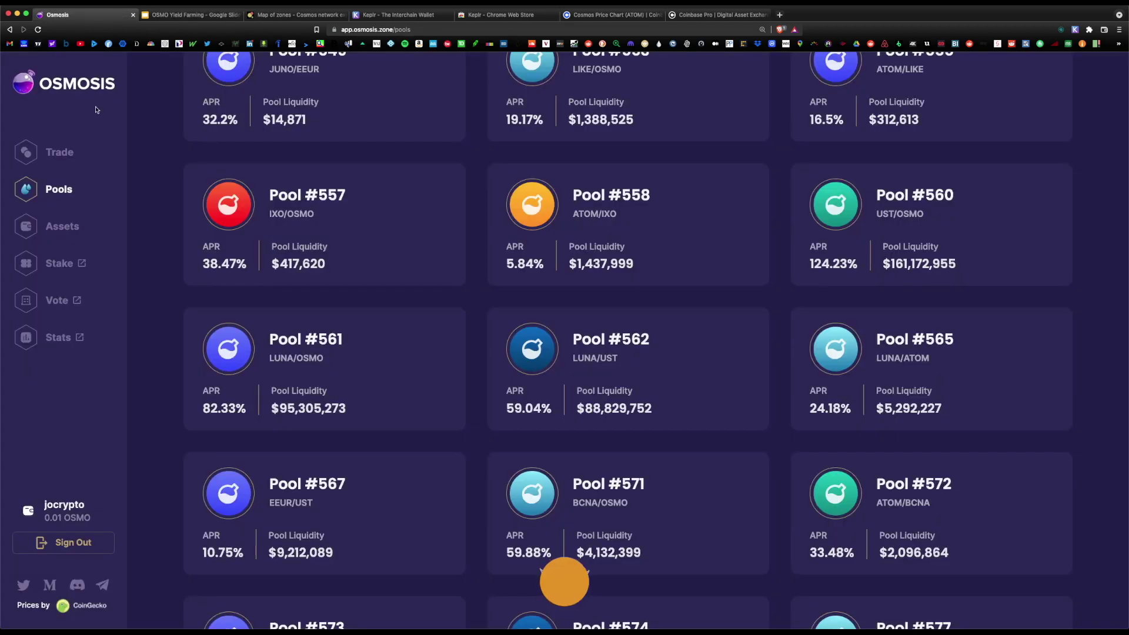
click(52, 264)
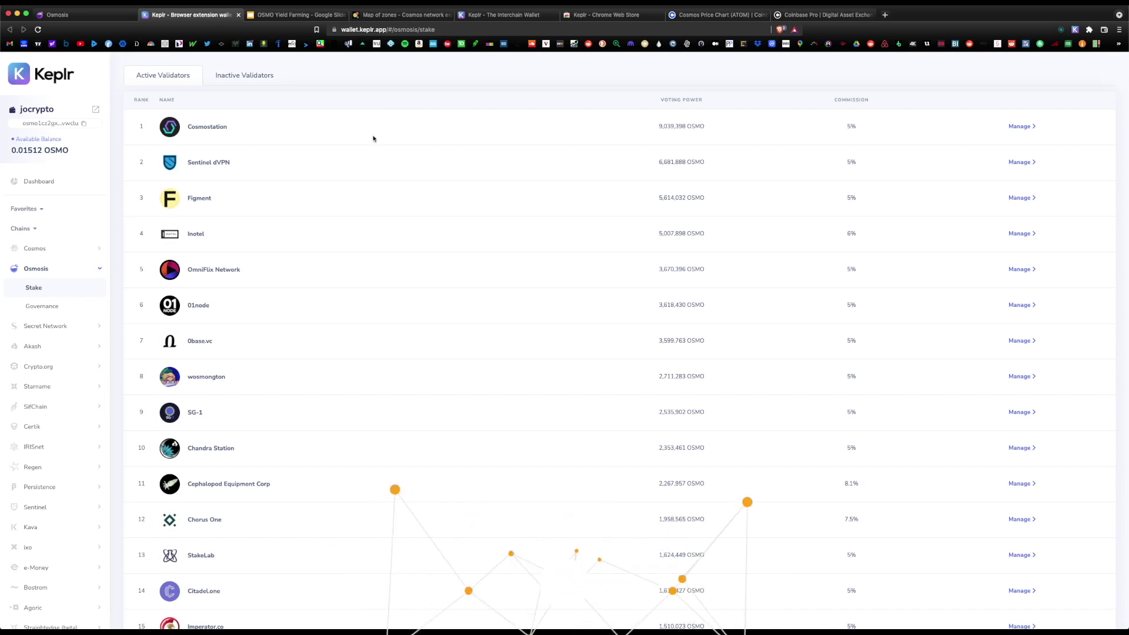
Fill a Citadel.one delegation with the full 0.01512 OSMO balance, then return to the slides.
scroll(559, 225, down, 2)
scroll(559, 226, down, 5)
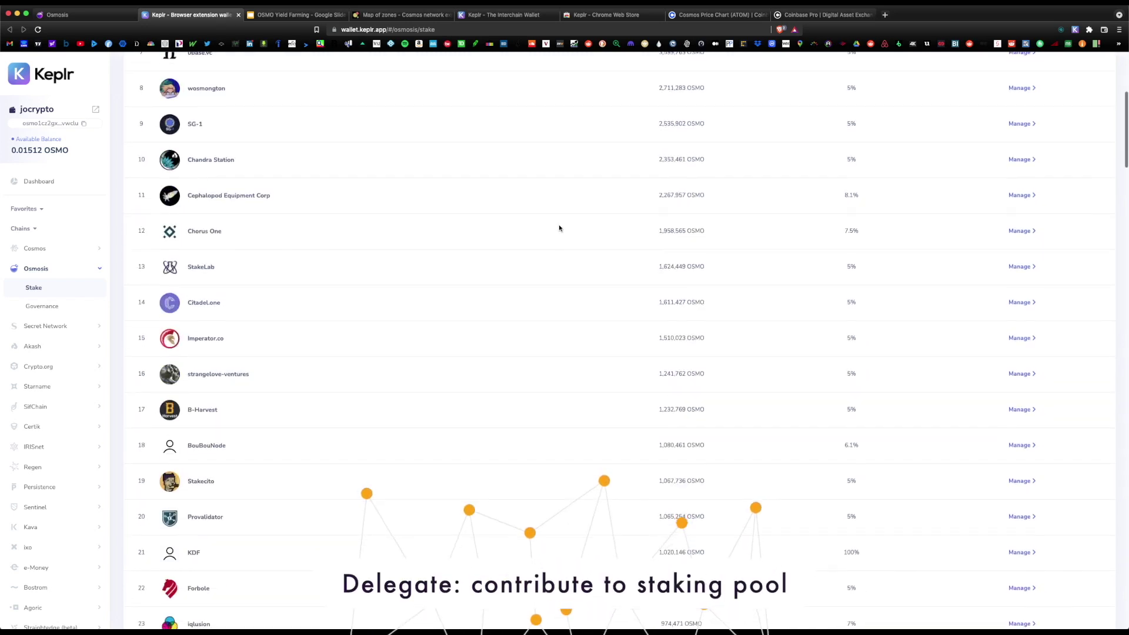
scroll(560, 227, up, 10)
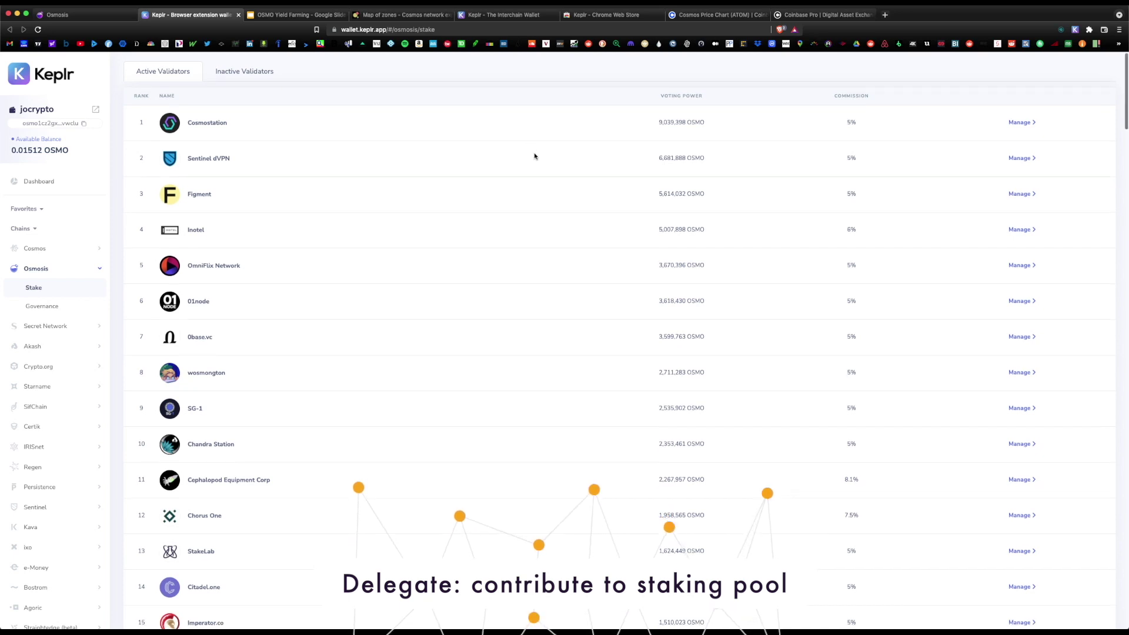
scroll(534, 156, down, 7)
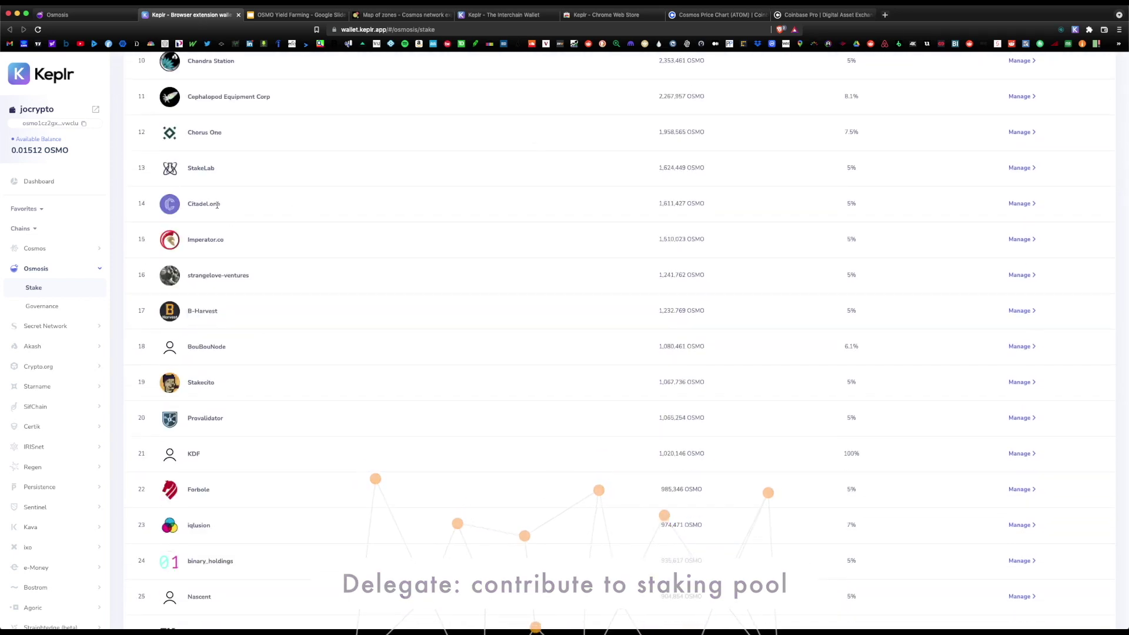
click(1016, 204)
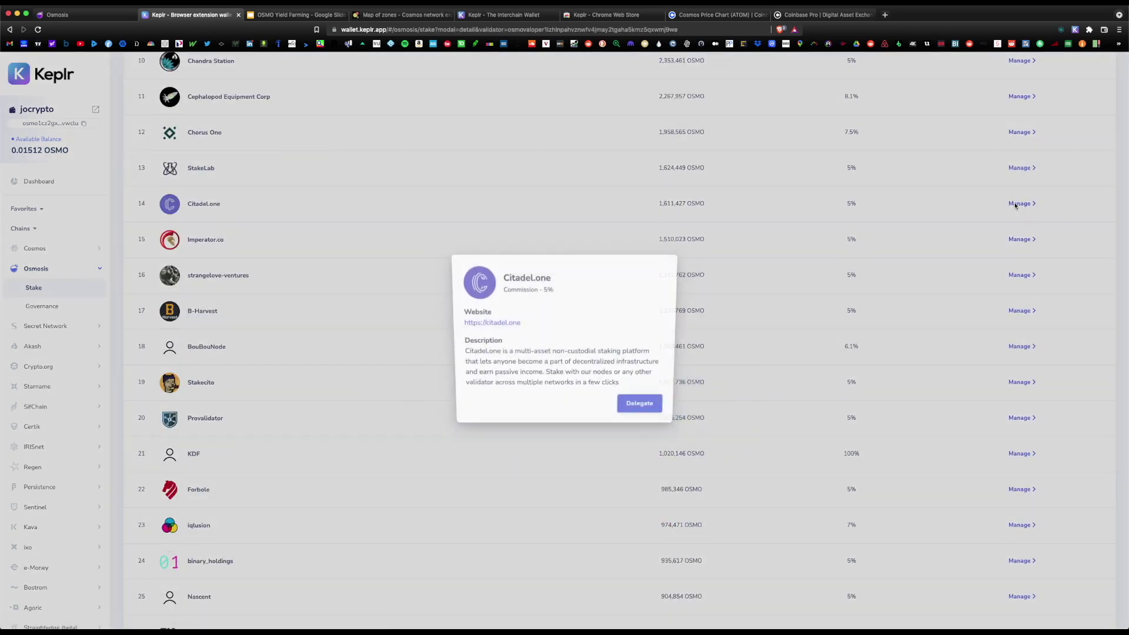
click(641, 404)
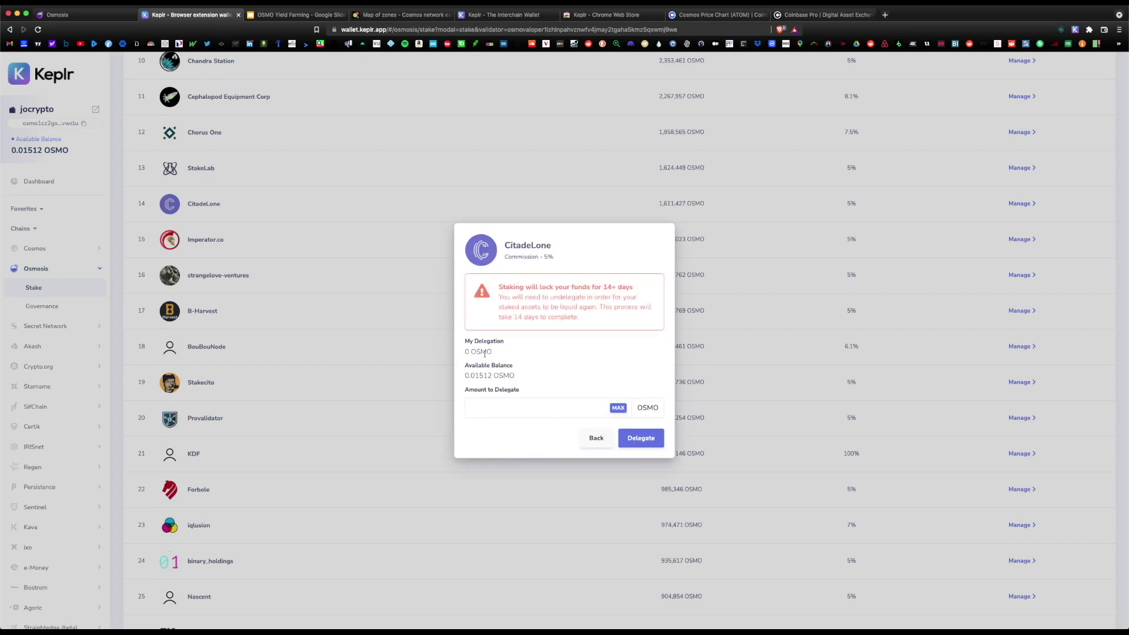
click(570, 413)
click(618, 408)
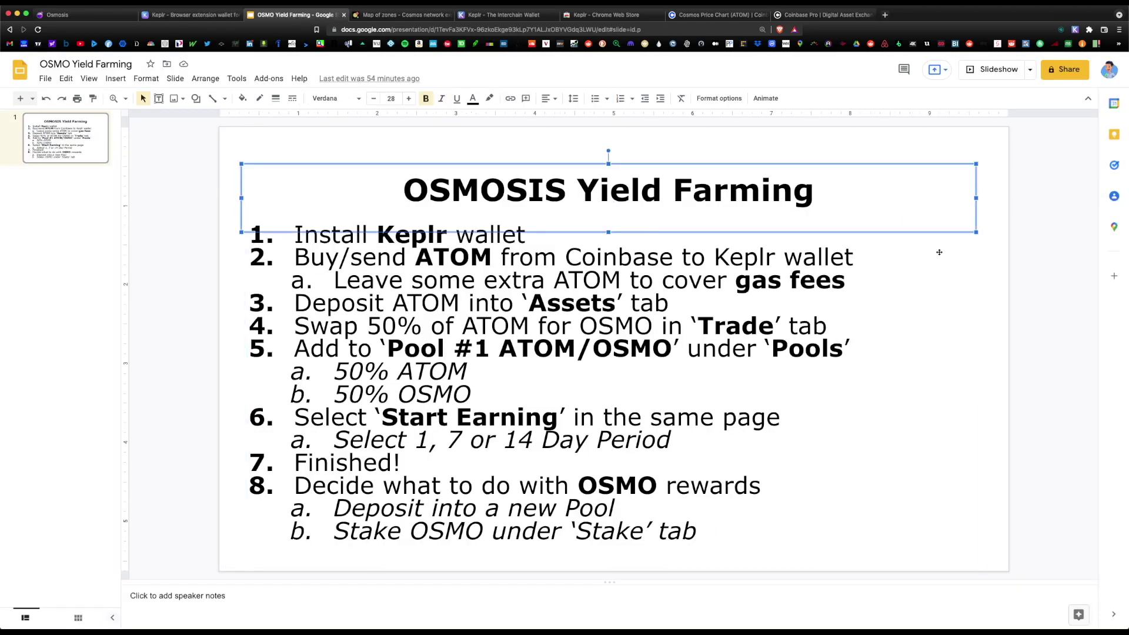
click(1025, 359)
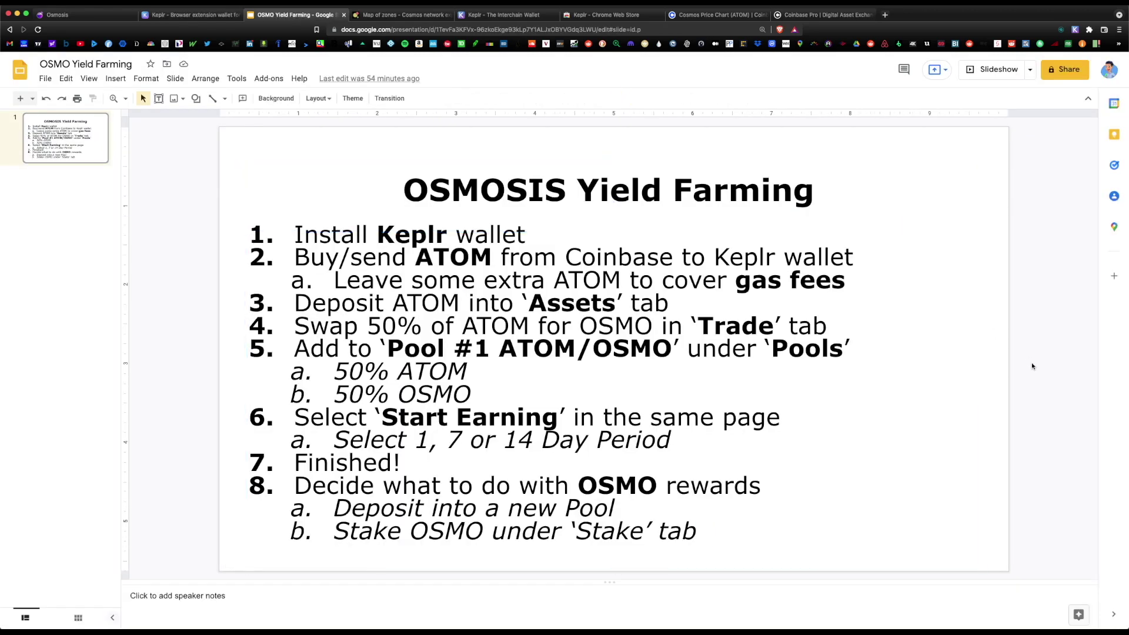